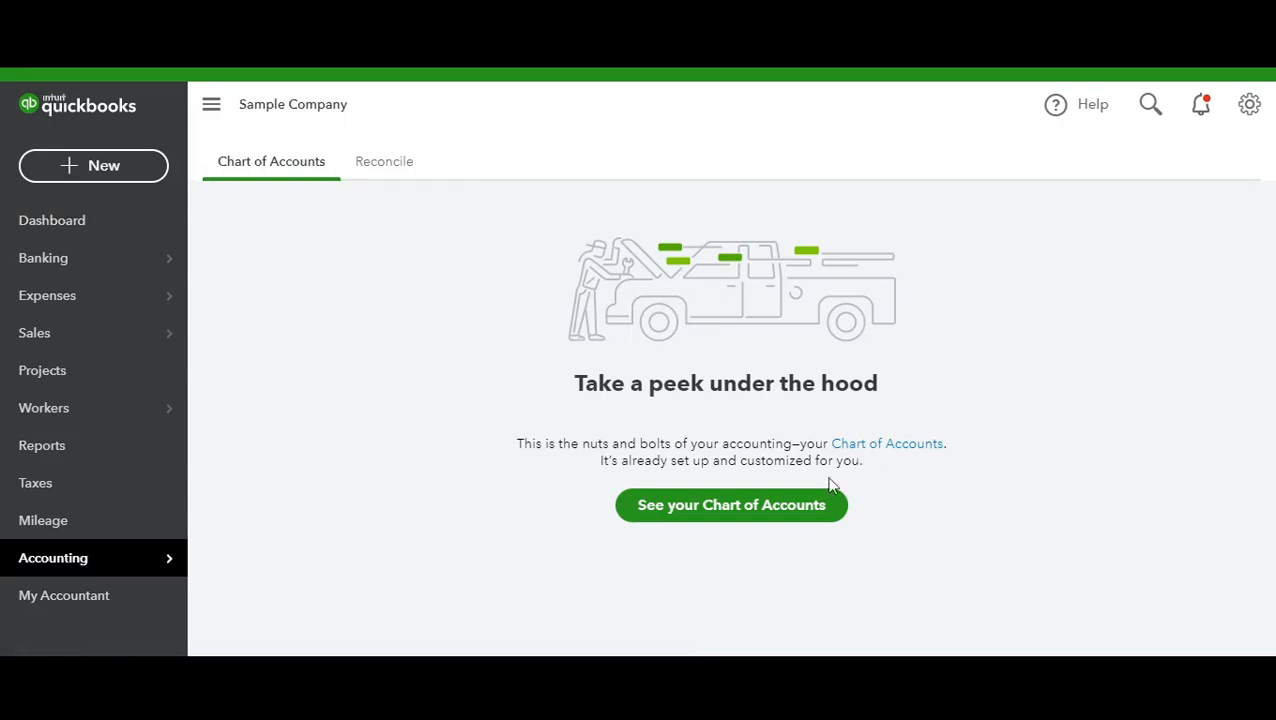
Start a new account in the chart of accounts with type Long Term Liabilities and detail type Other Long Term Liabilities.
click(797, 507)
click(1184, 229)
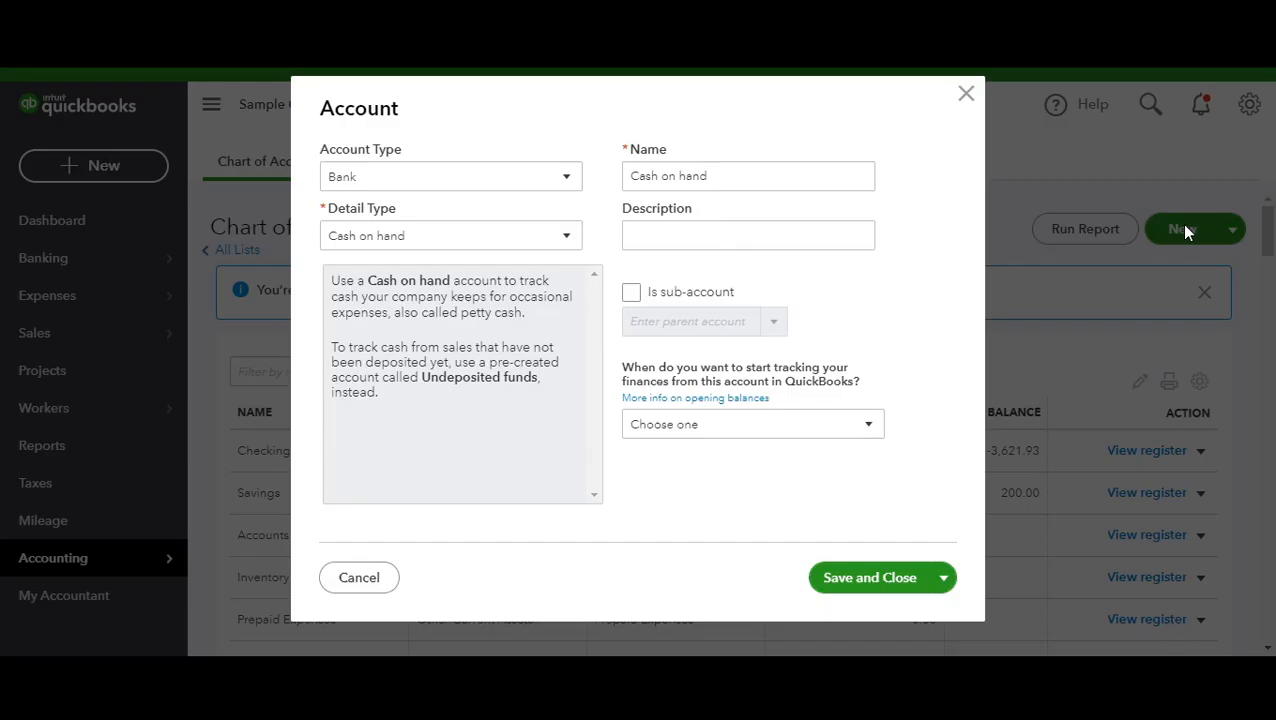
click(419, 182)
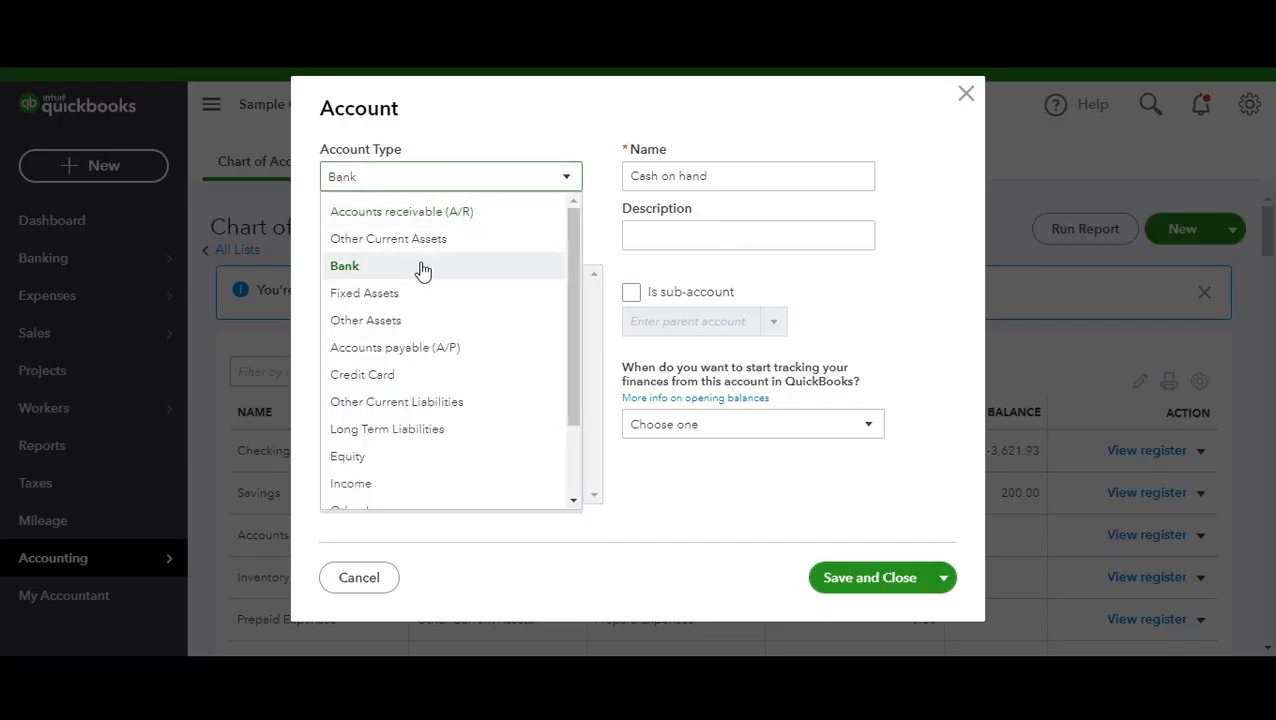
click(425, 428)
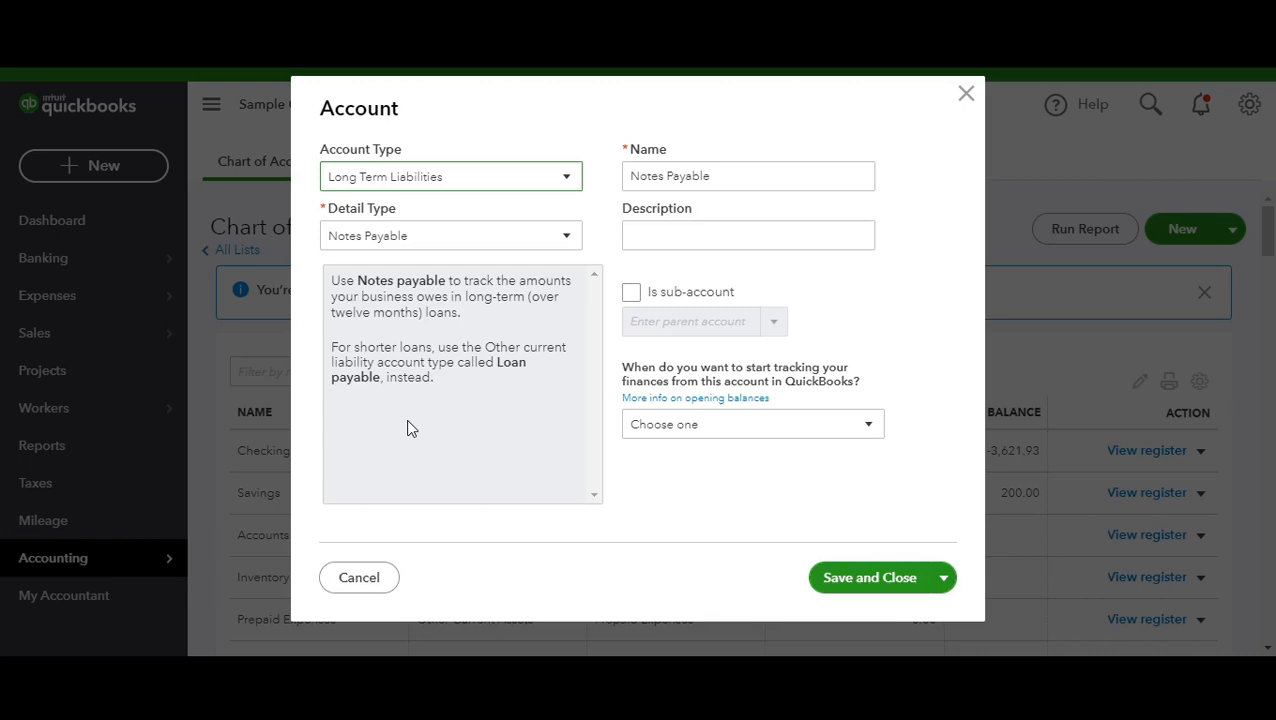
click(388, 245)
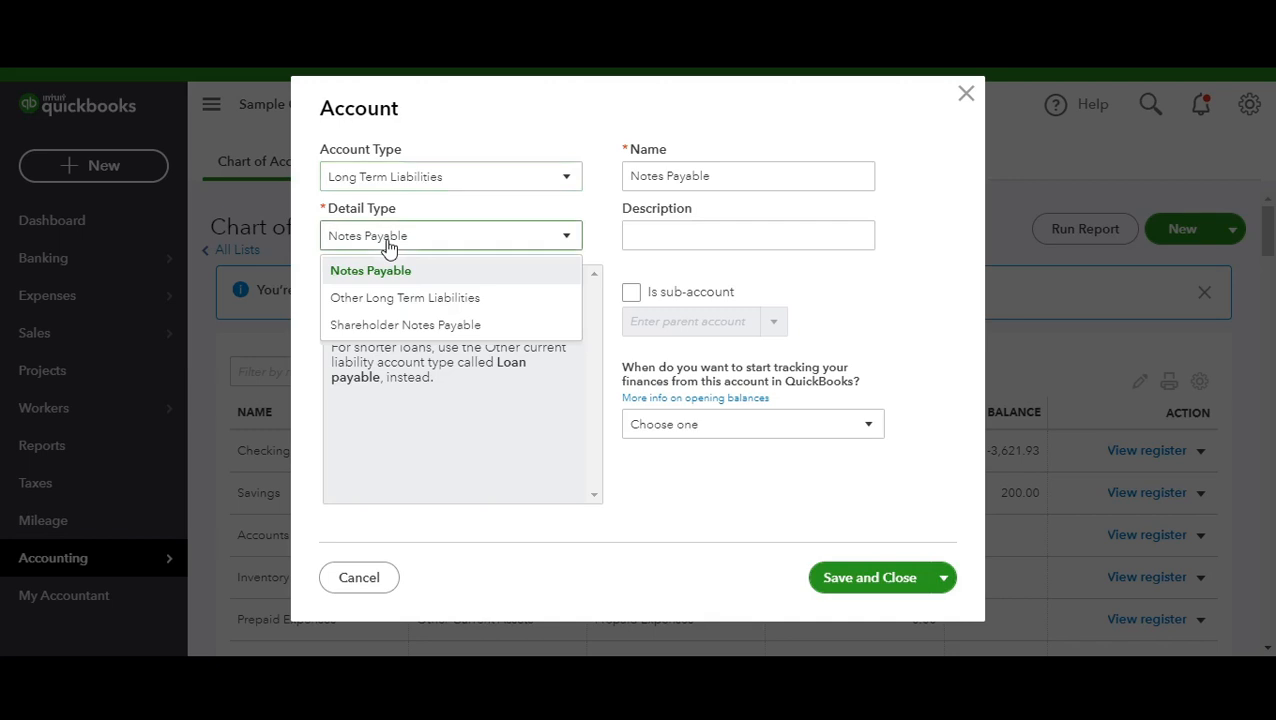
click(425, 298)
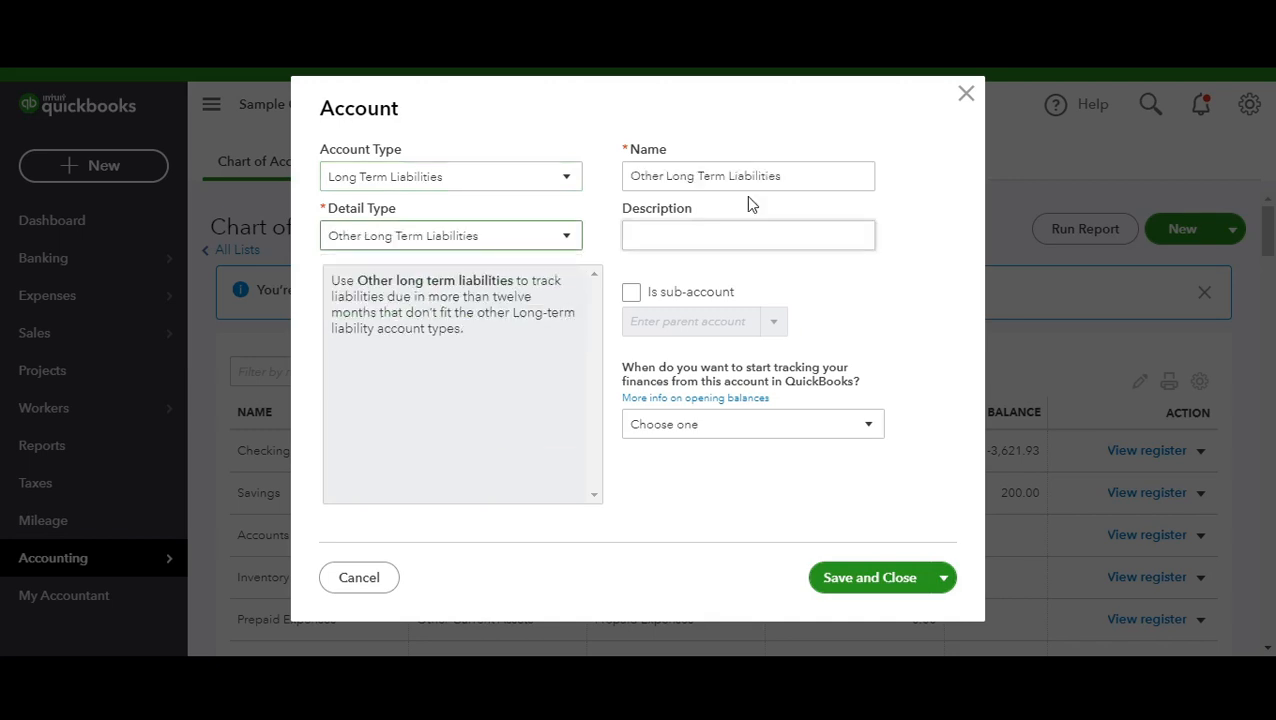
Name the new liability account PPP Loan, then save and close it.
drag(795, 177, 615, 180)
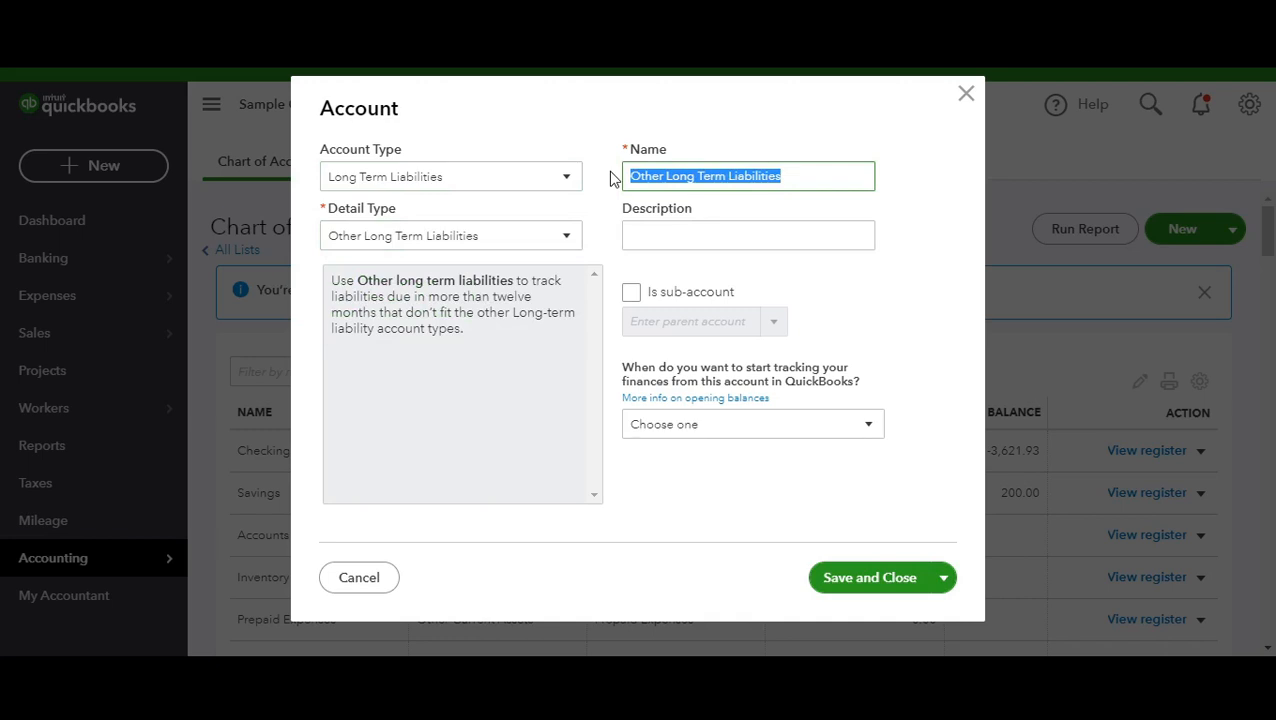
text(PPP Loan)
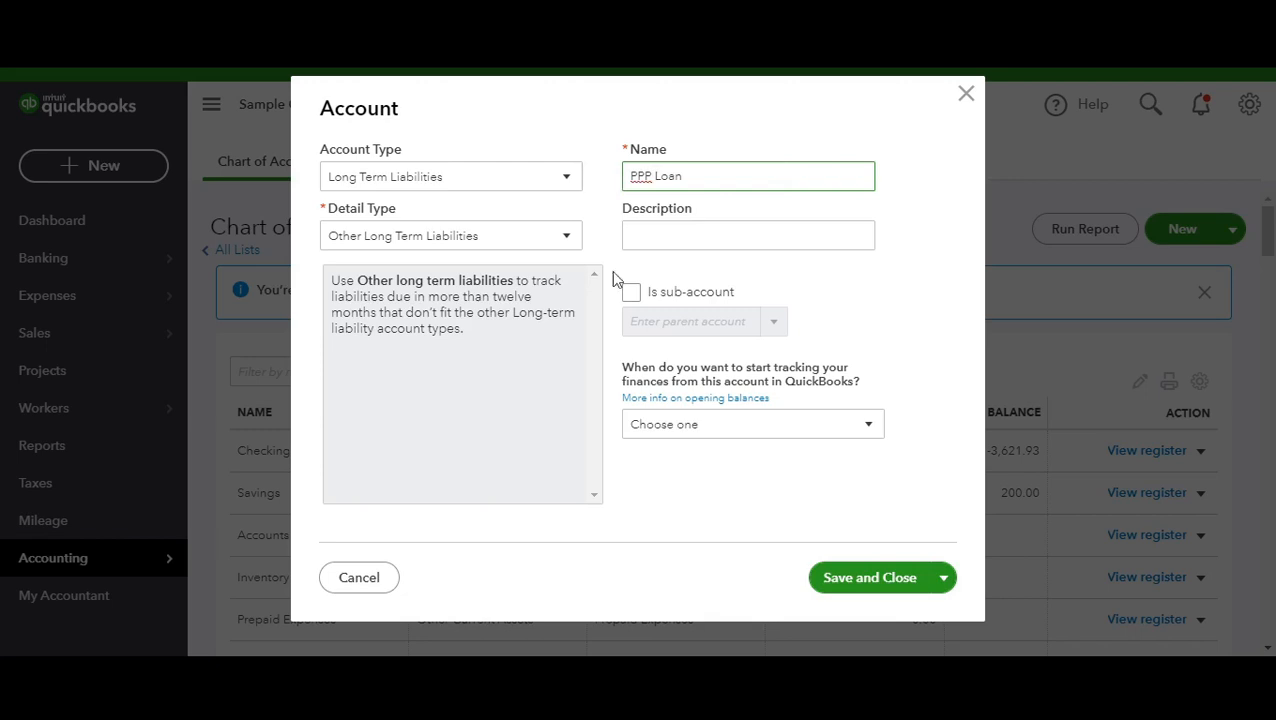
click(838, 576)
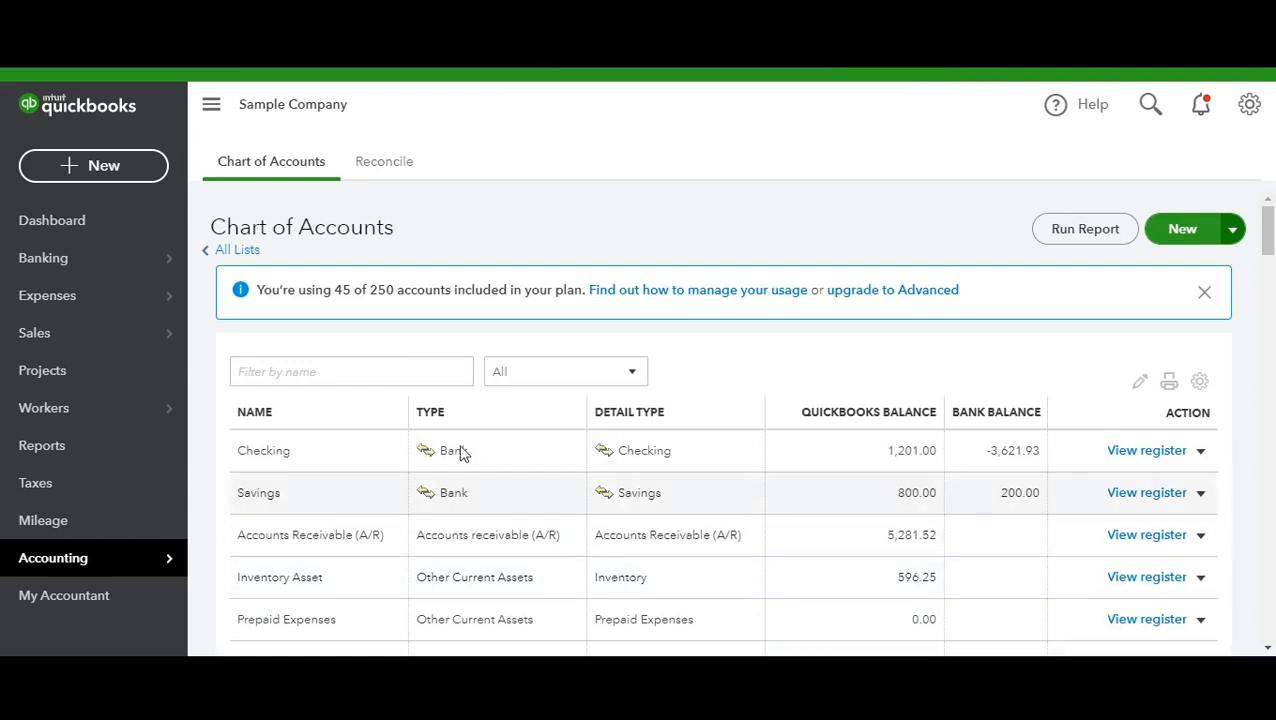
Start a new funds transfer and set its date to 04/13/2020.
click(121, 176)
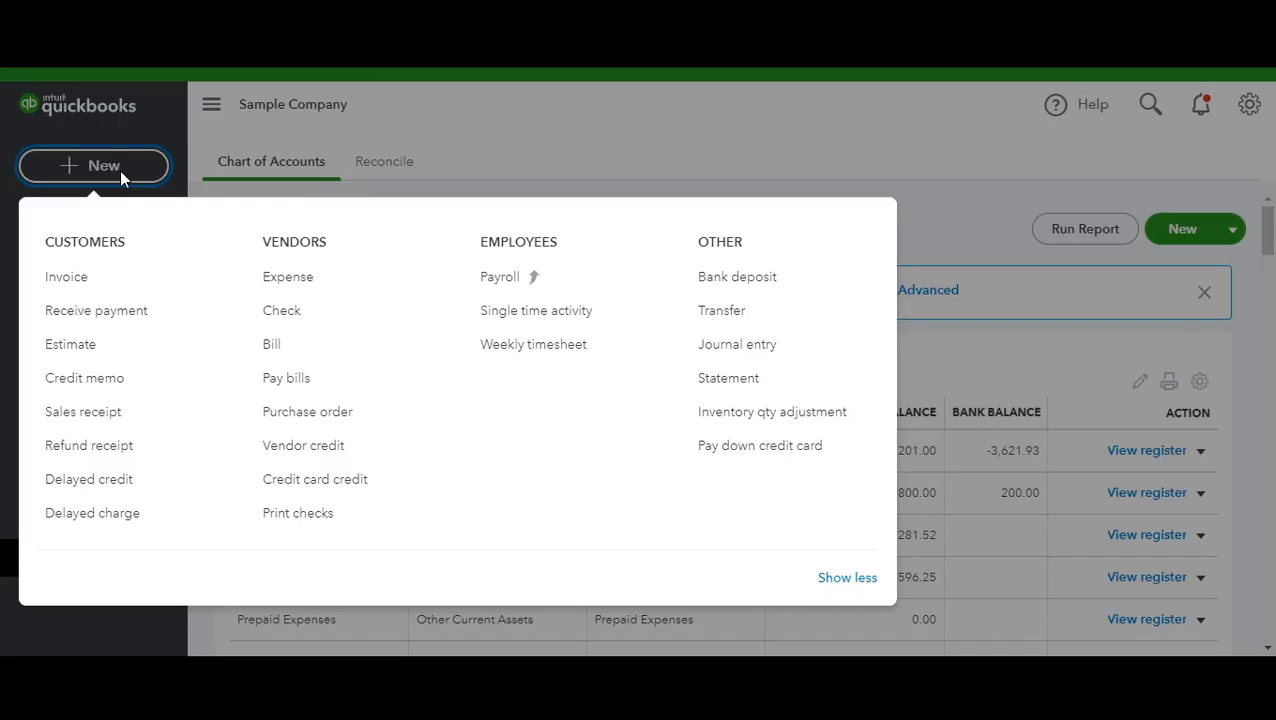
click(720, 312)
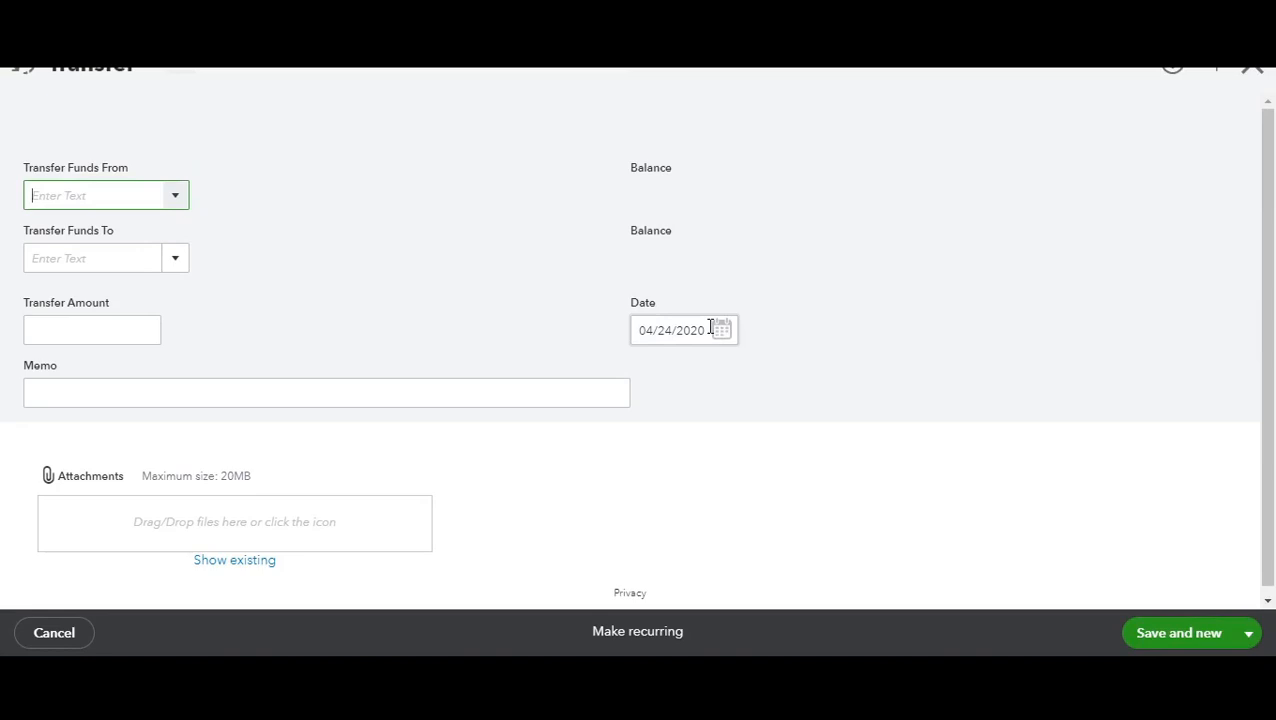
drag(710, 328, 658, 334)
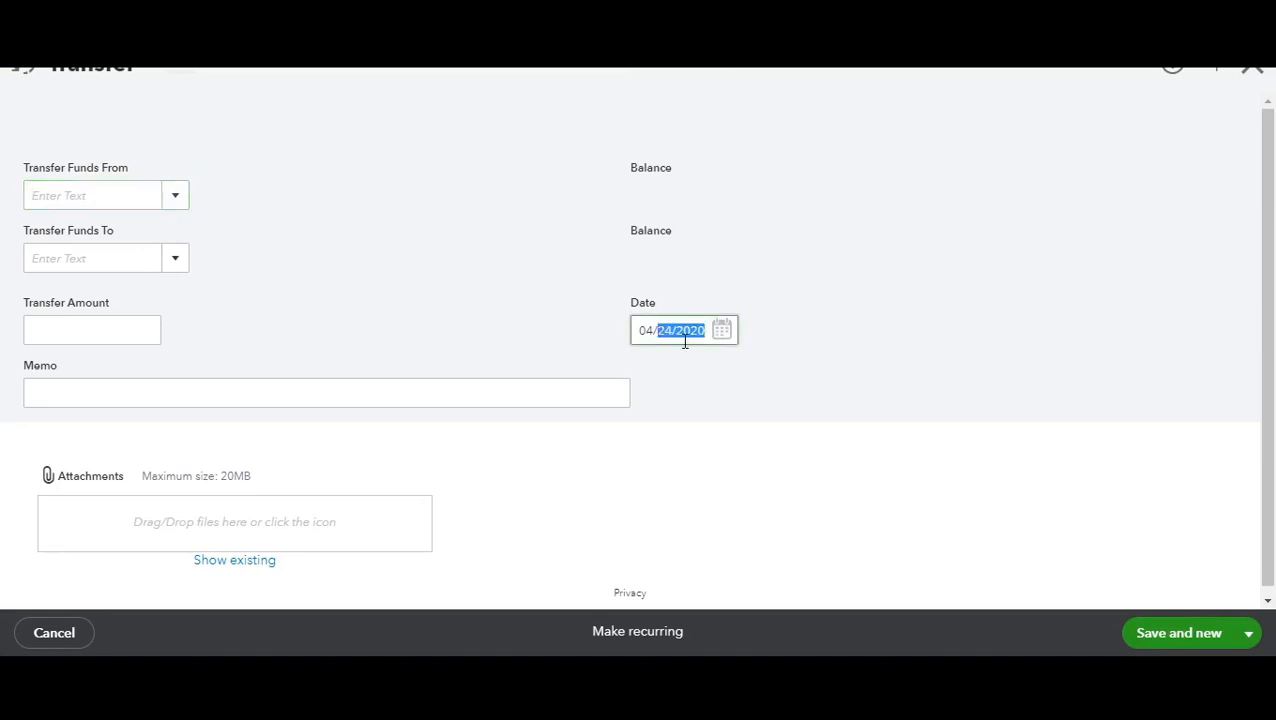
text(13)
key(Tab)
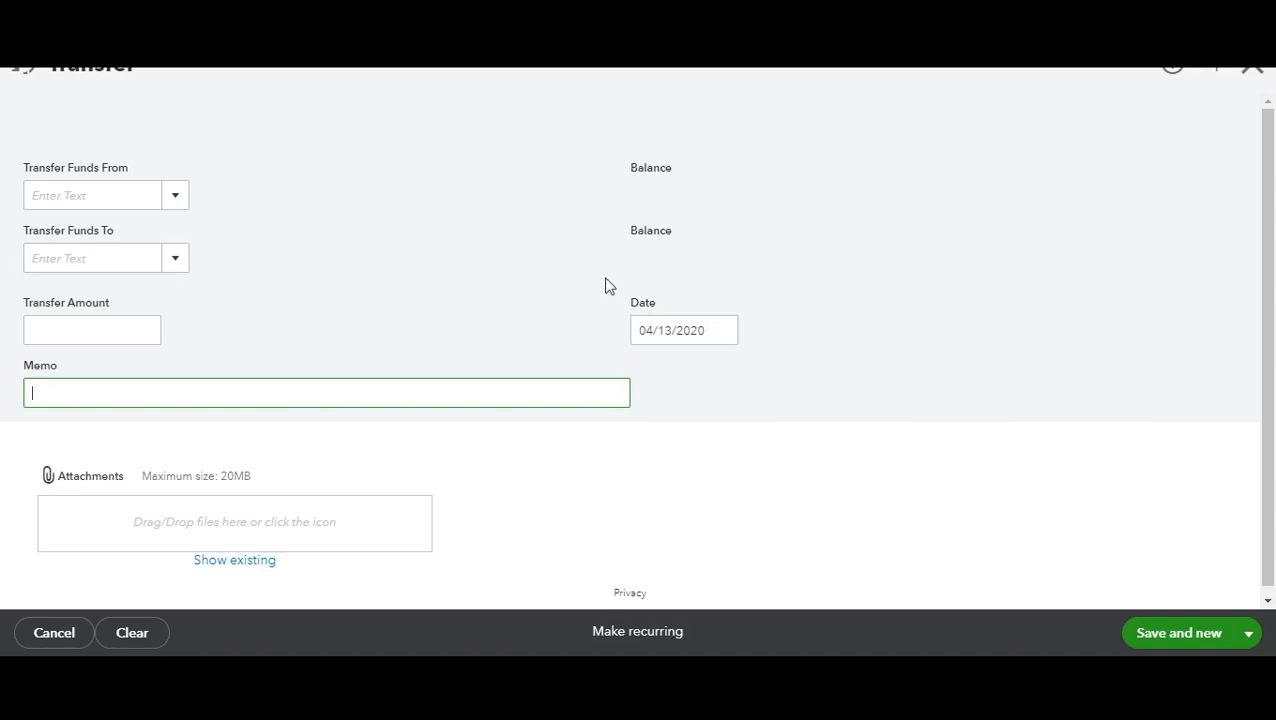
Set the transfer to move funds from the PPP Loan account to the Checking account.
click(101, 197)
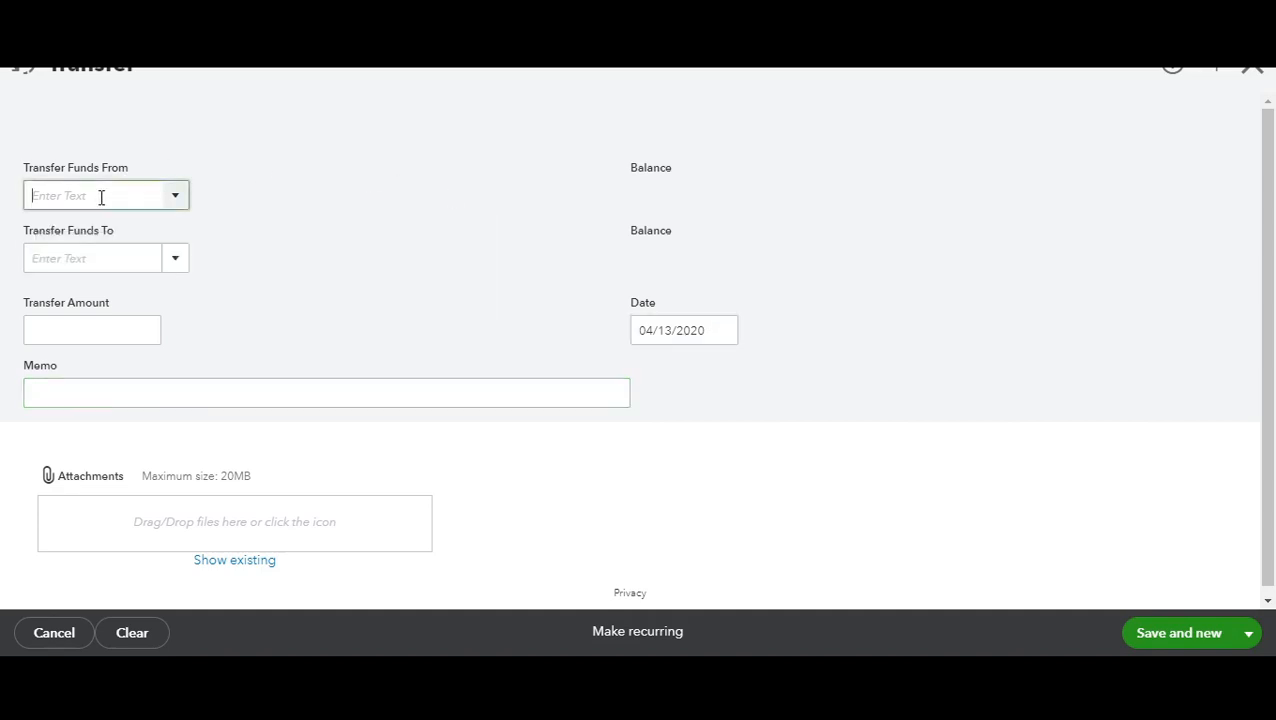
text(ppp)
key(Tab)
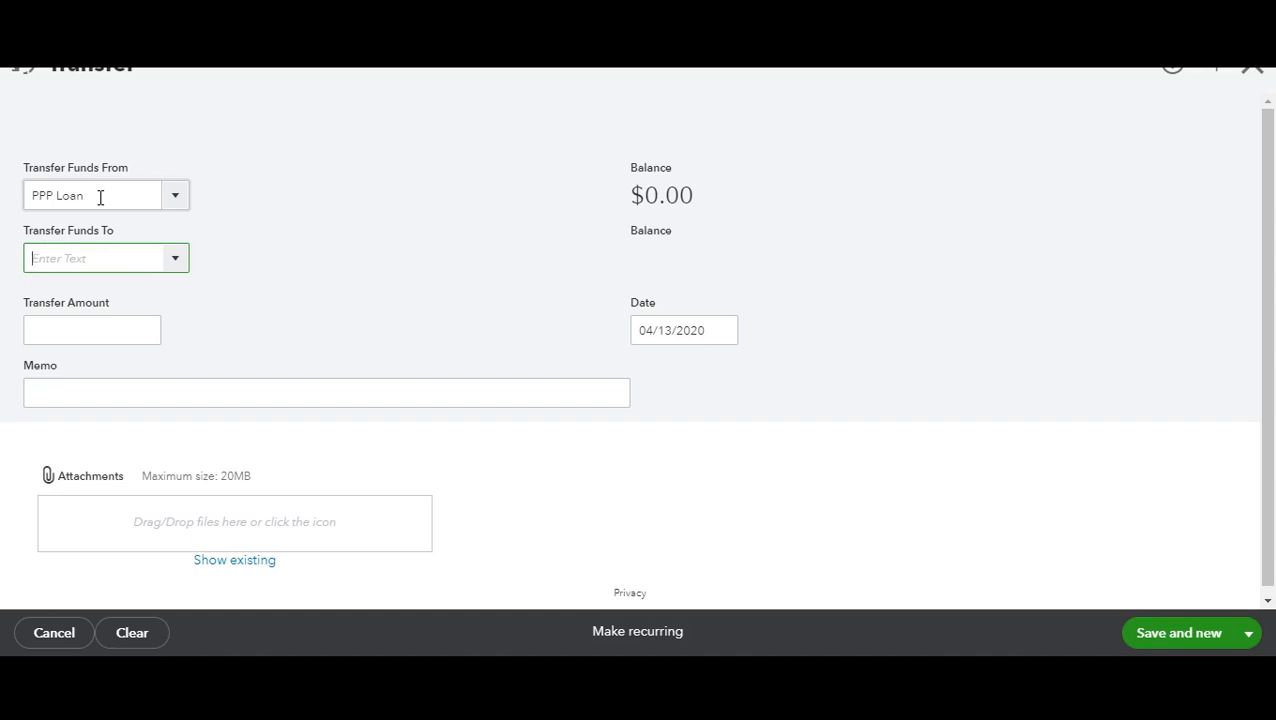
text(ch)
key(Tab)
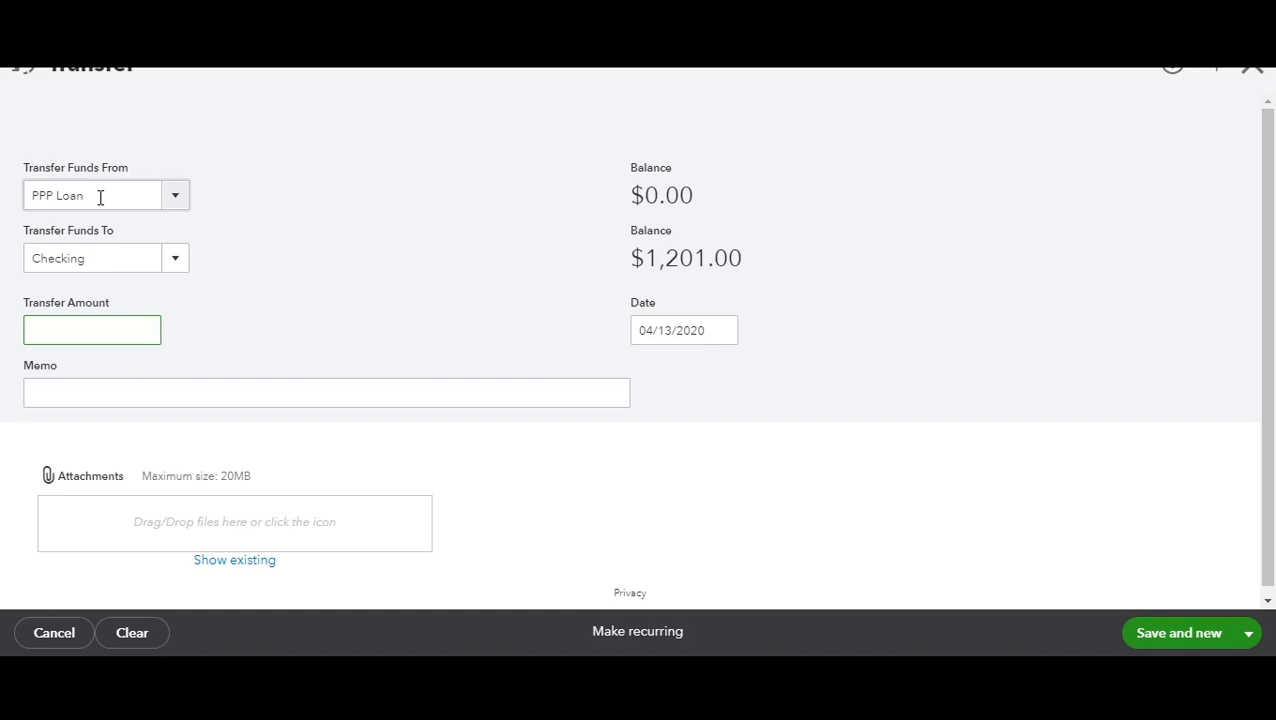
Set the transfer amount to 1,000,000.00, then save and close the transfer.
text(1000000)
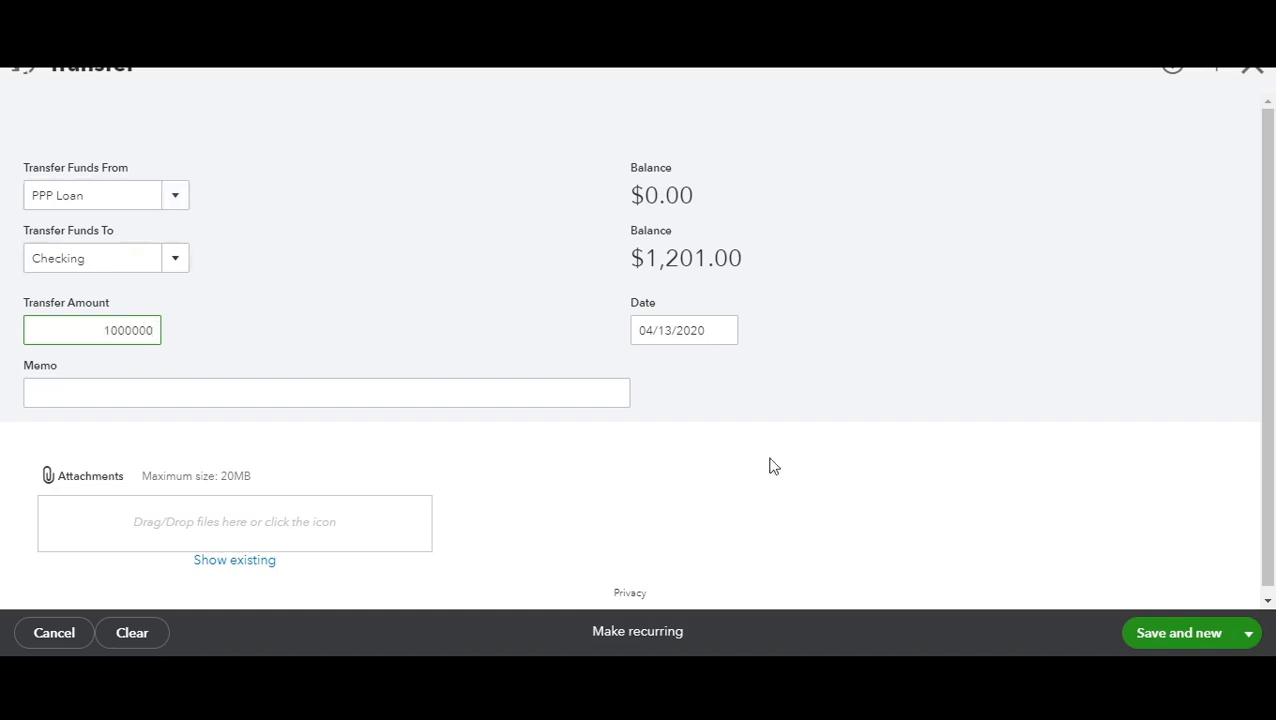
click(1248, 633)
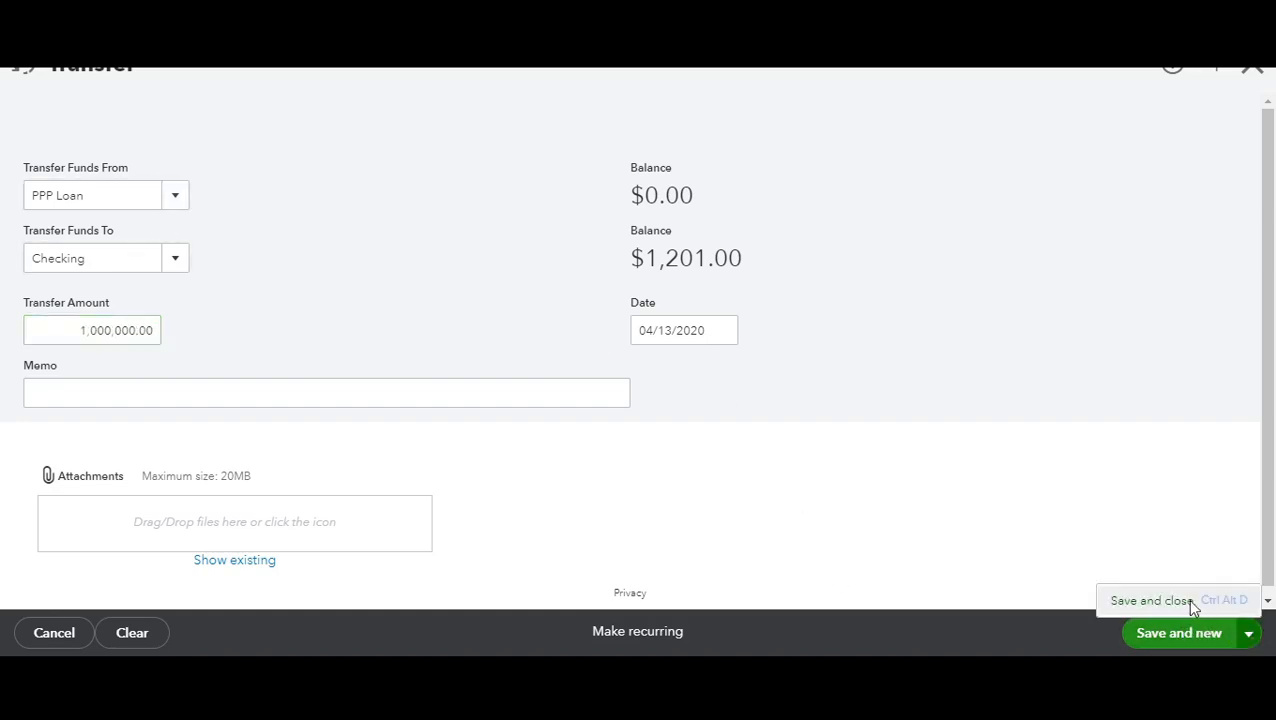
click(1160, 601)
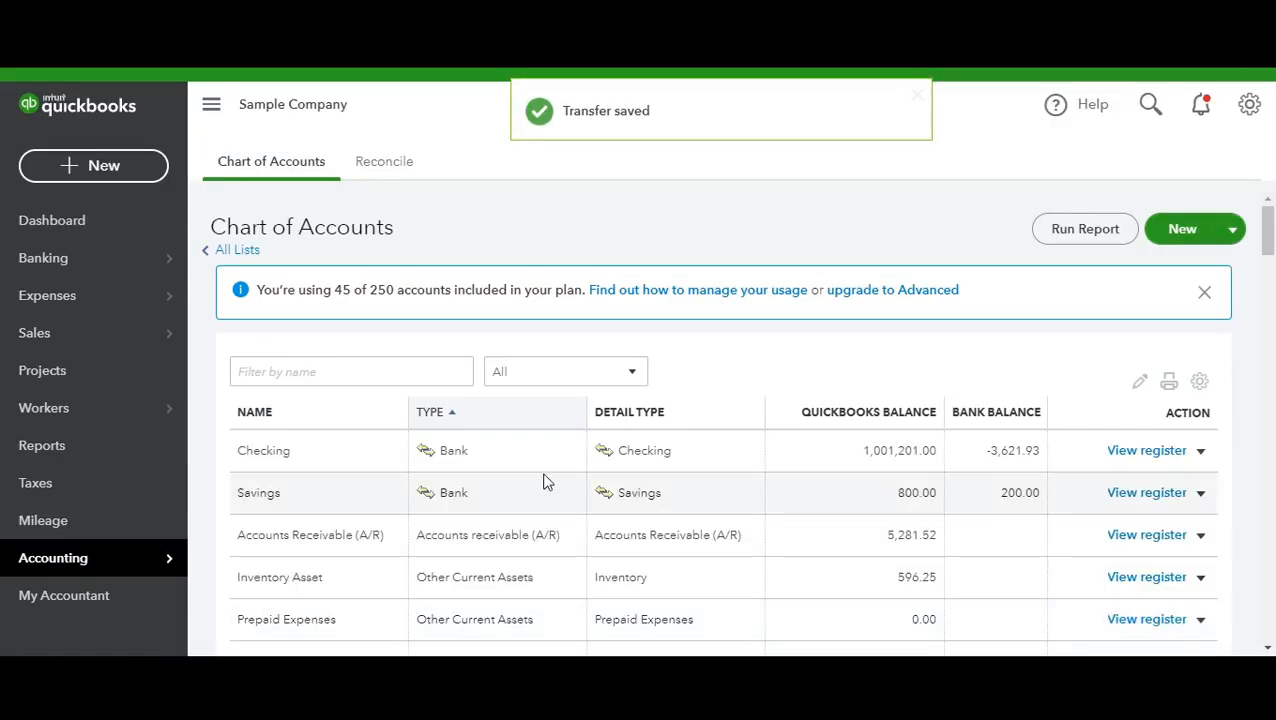
scroll(534, 469, down, 5)
scroll(534, 469, down, 2)
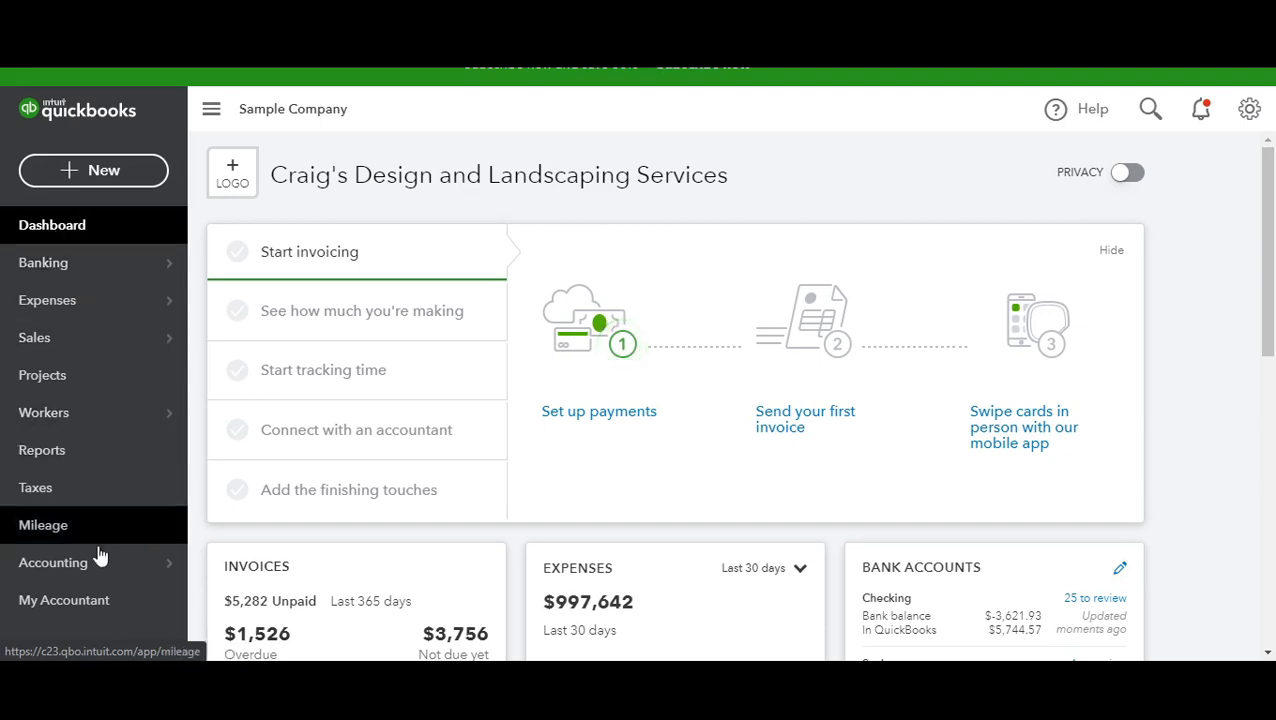
Start a new account in the chart of accounts with type Other Income and detail type Other Miscellaneous Income.
mouse_move(100, 560)
click(265, 577)
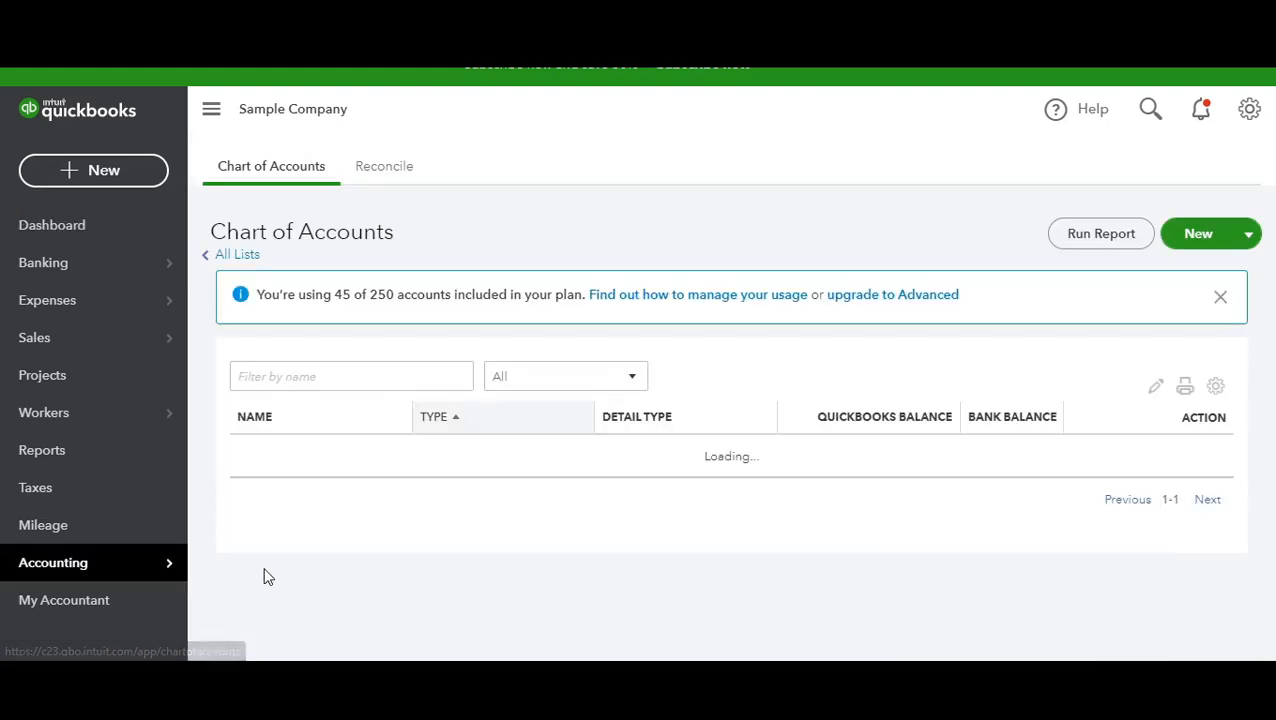
click(1190, 228)
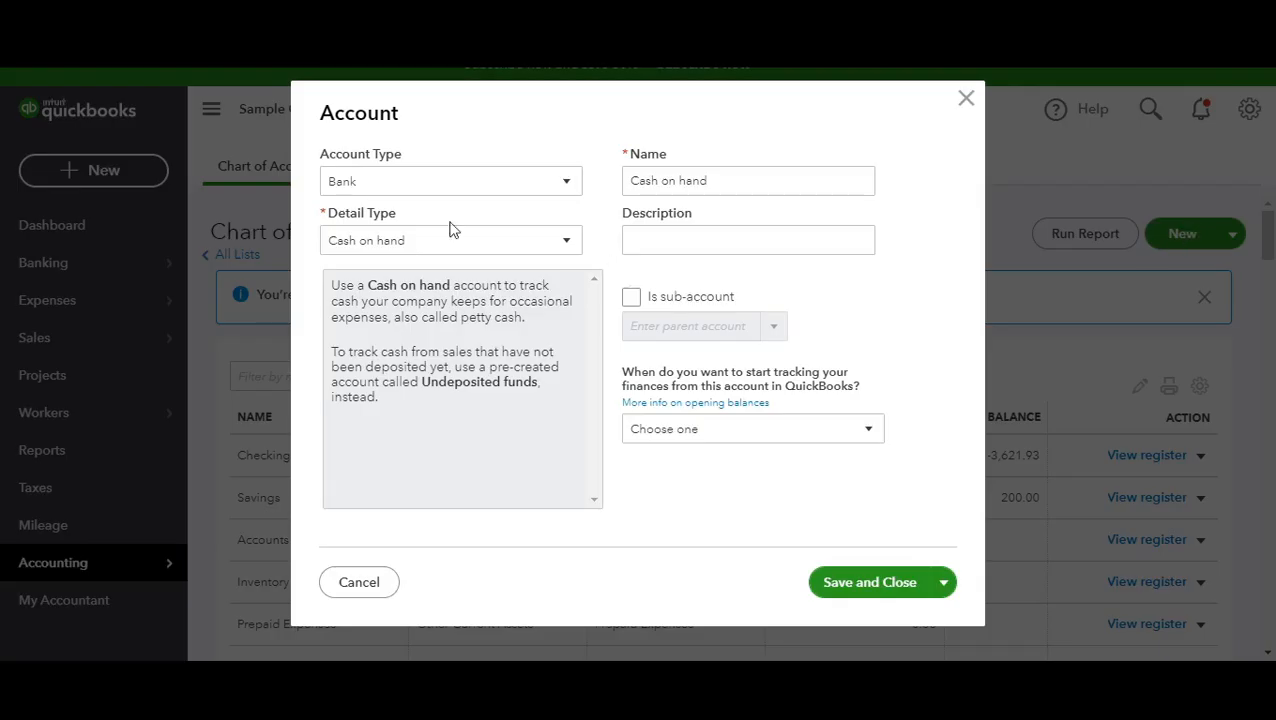
click(444, 178)
scroll(421, 410, down, 2)
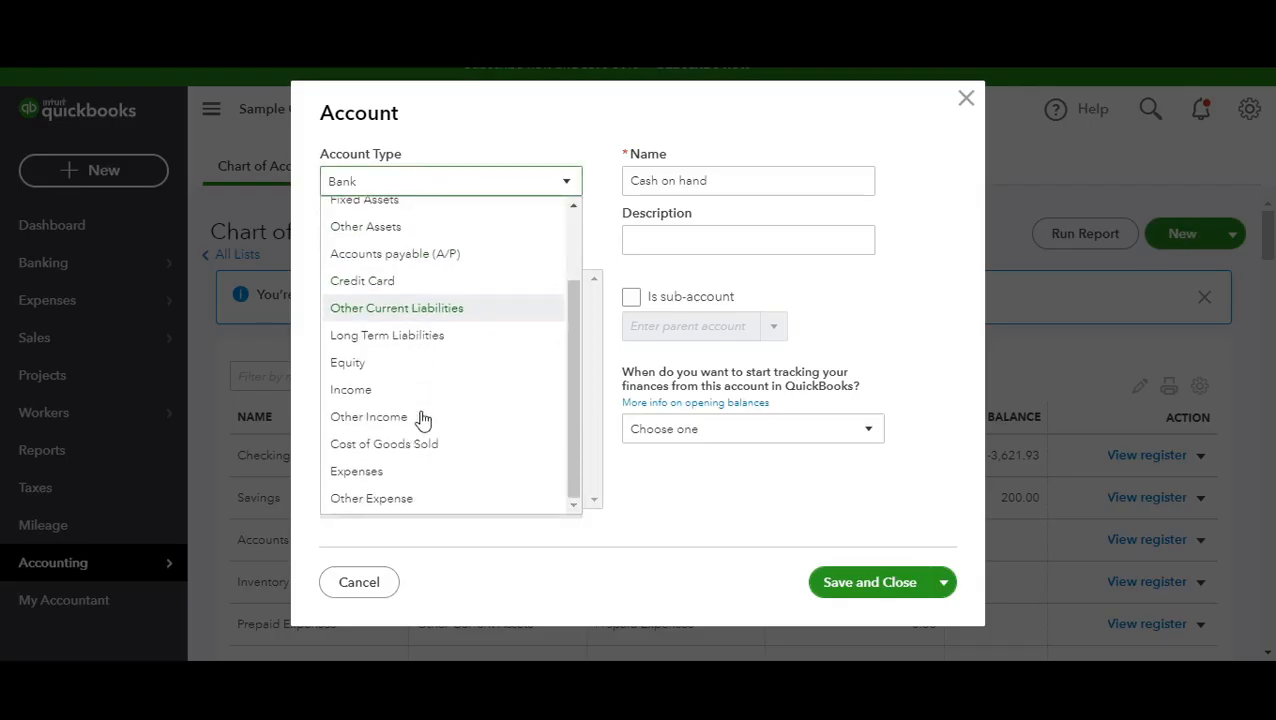
click(421, 417)
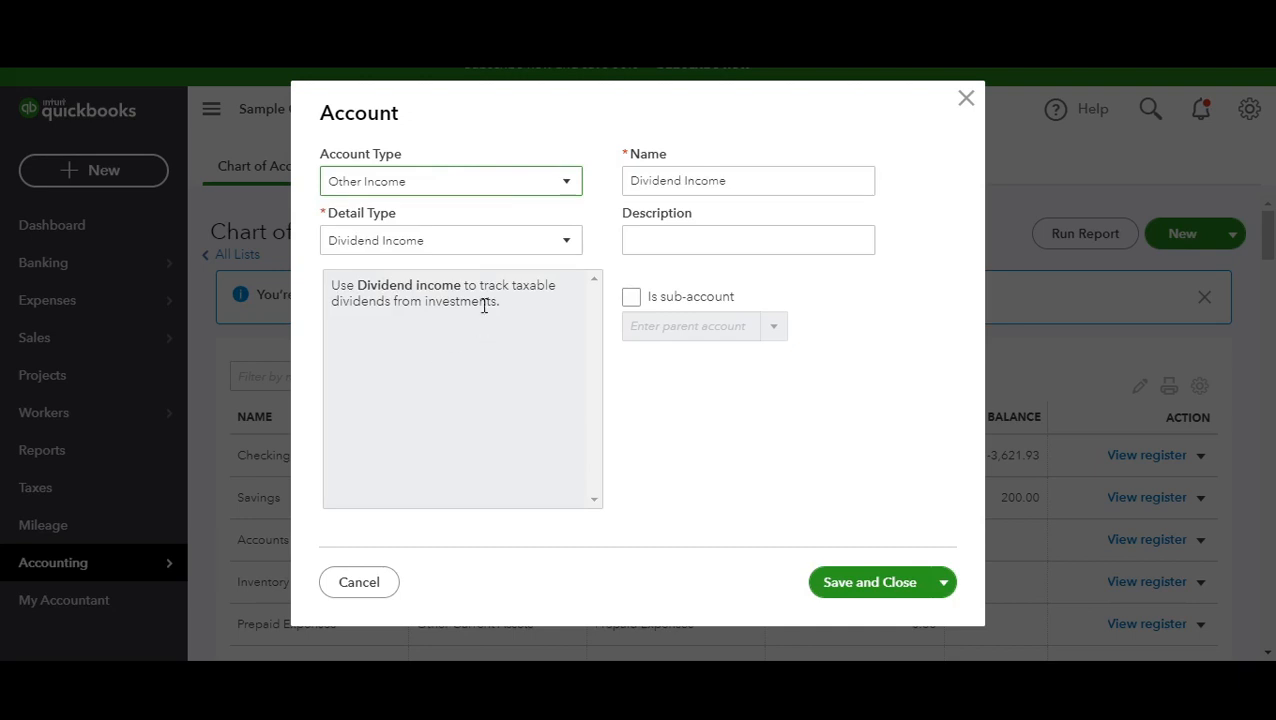
click(494, 244)
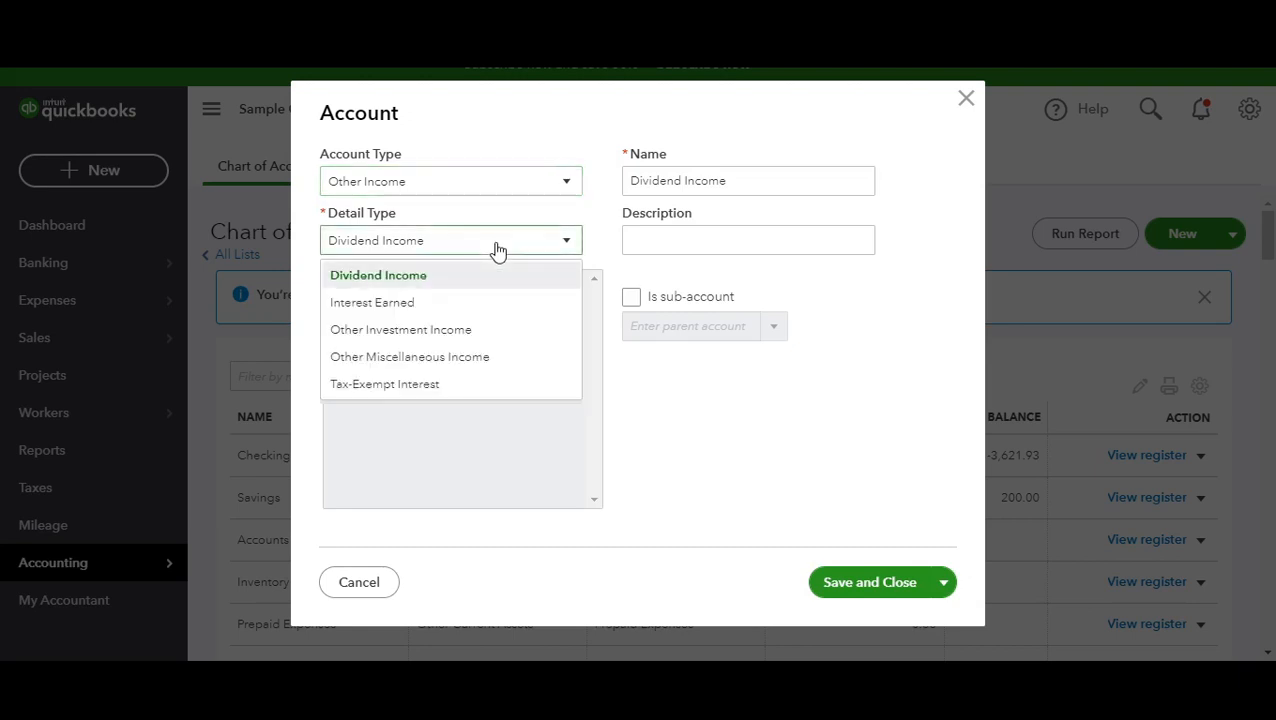
click(477, 369)
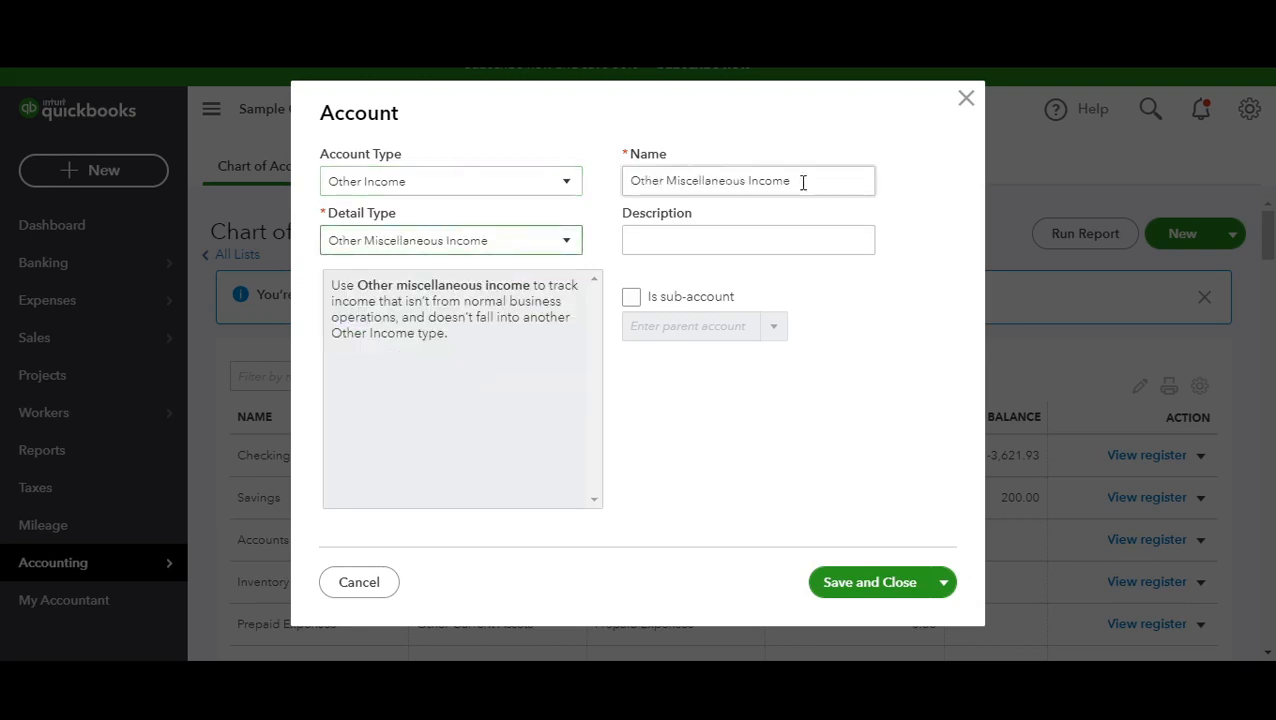
Name the income account PPP Debt Forgiveness, save it, and start another new account.
drag(803, 182, 615, 195)
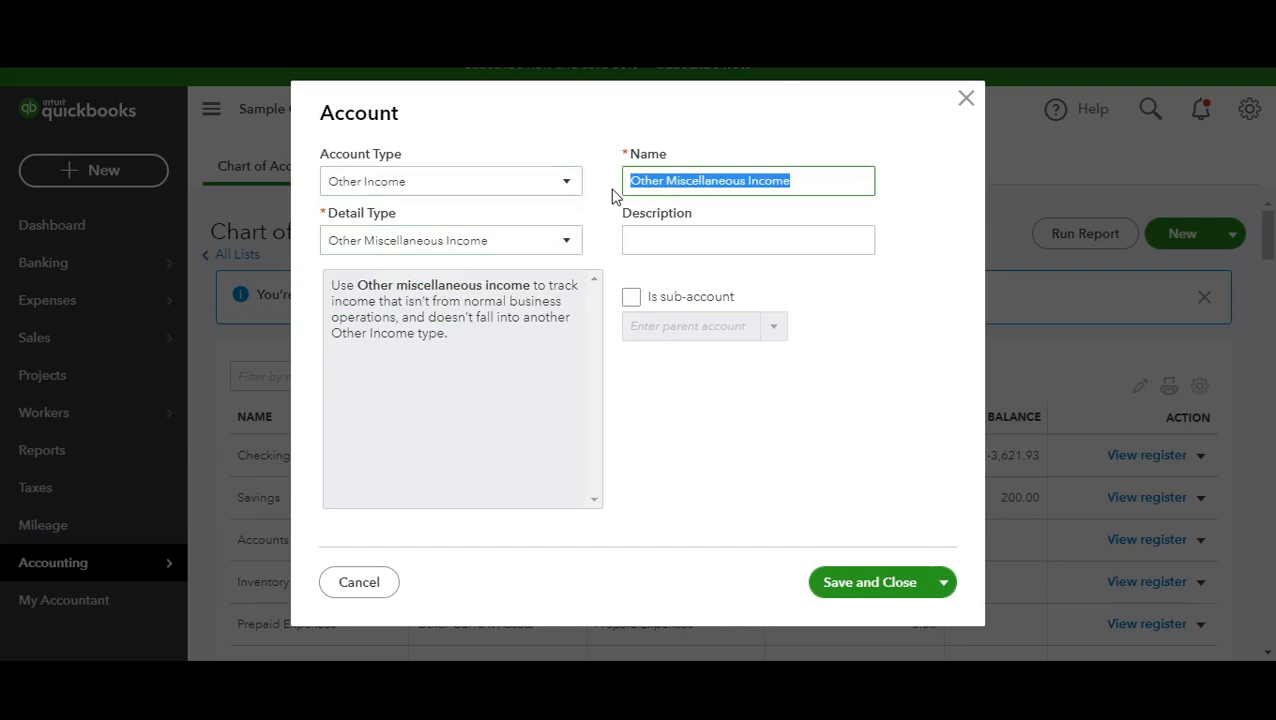
text(PPP Deb)
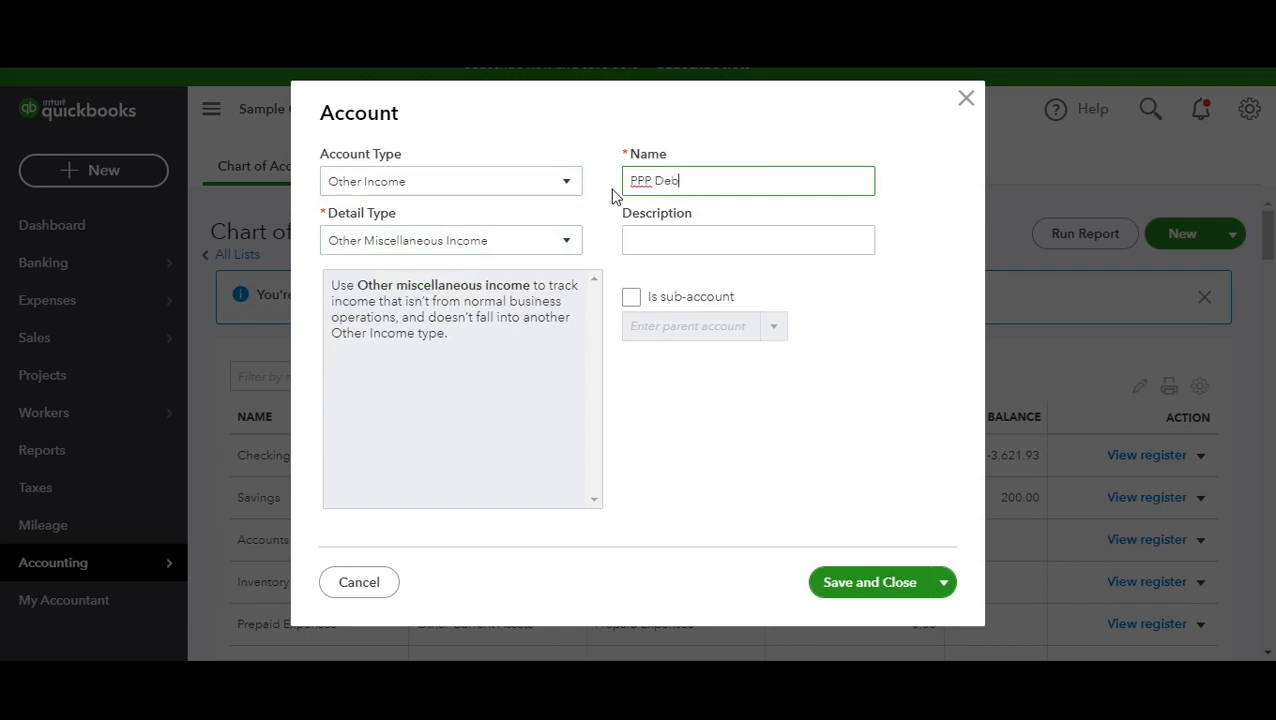
text(t Forgiveness)
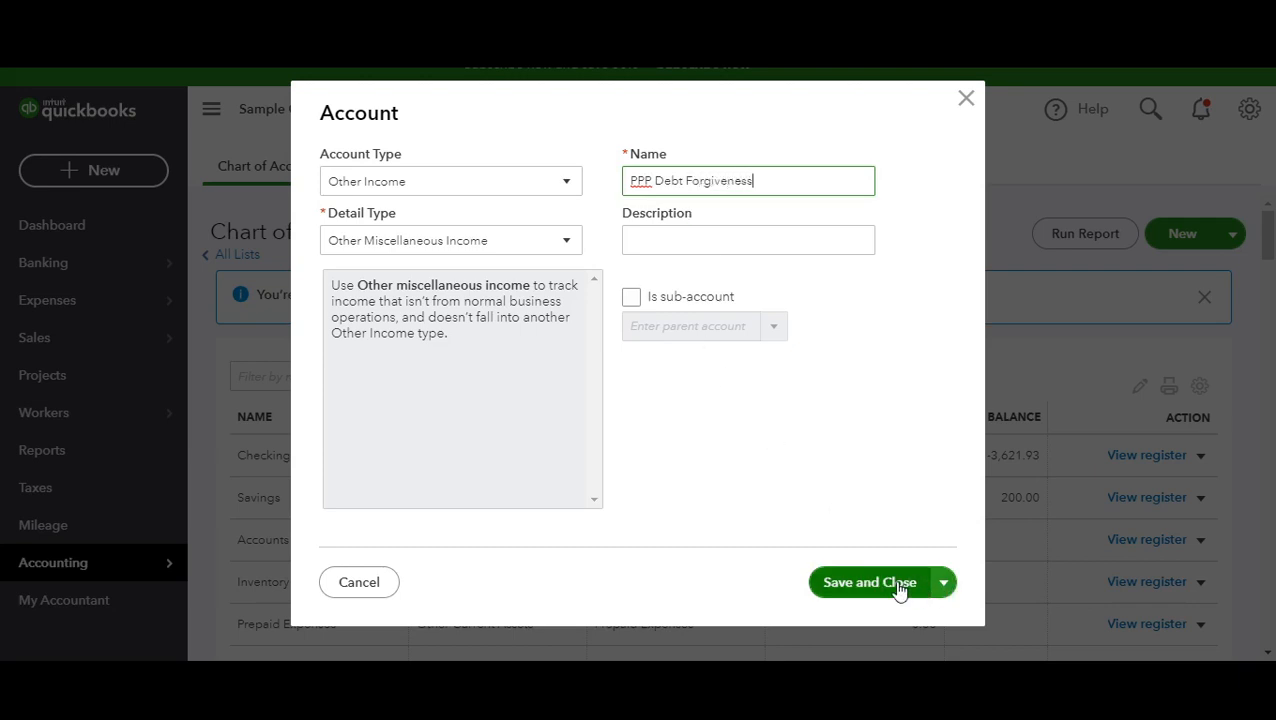
click(945, 584)
click(889, 625)
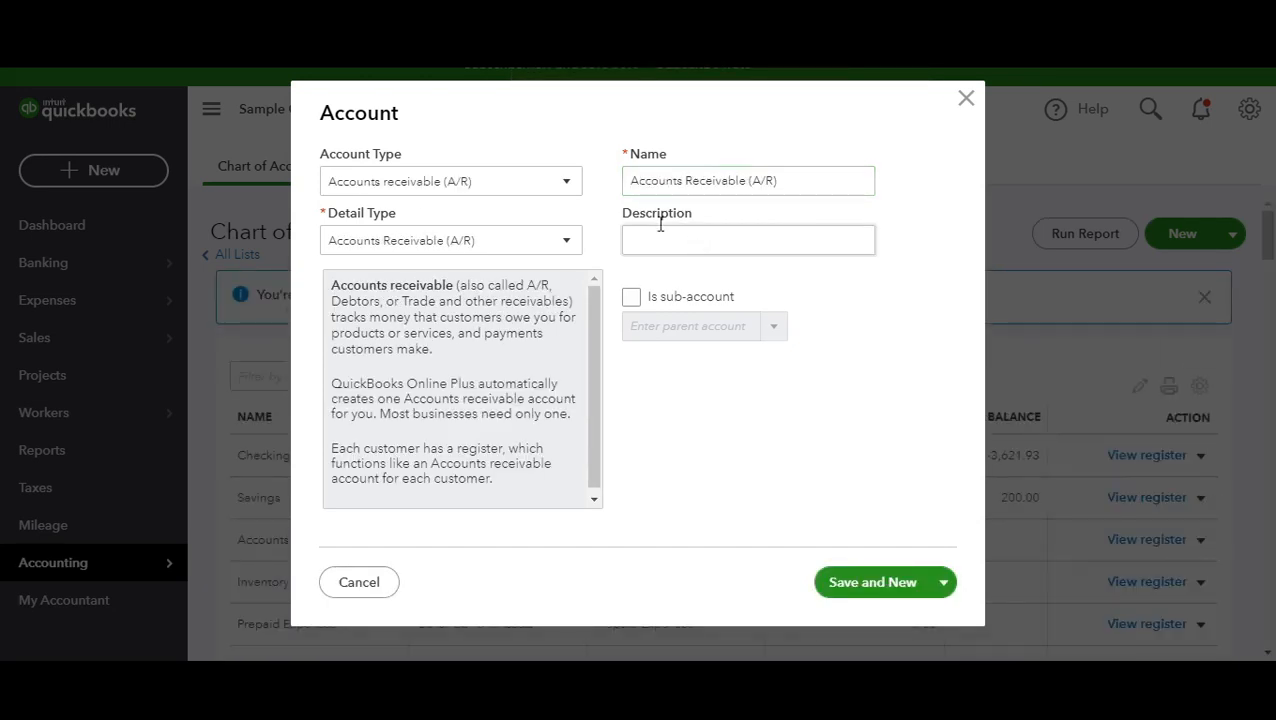
click(564, 192)
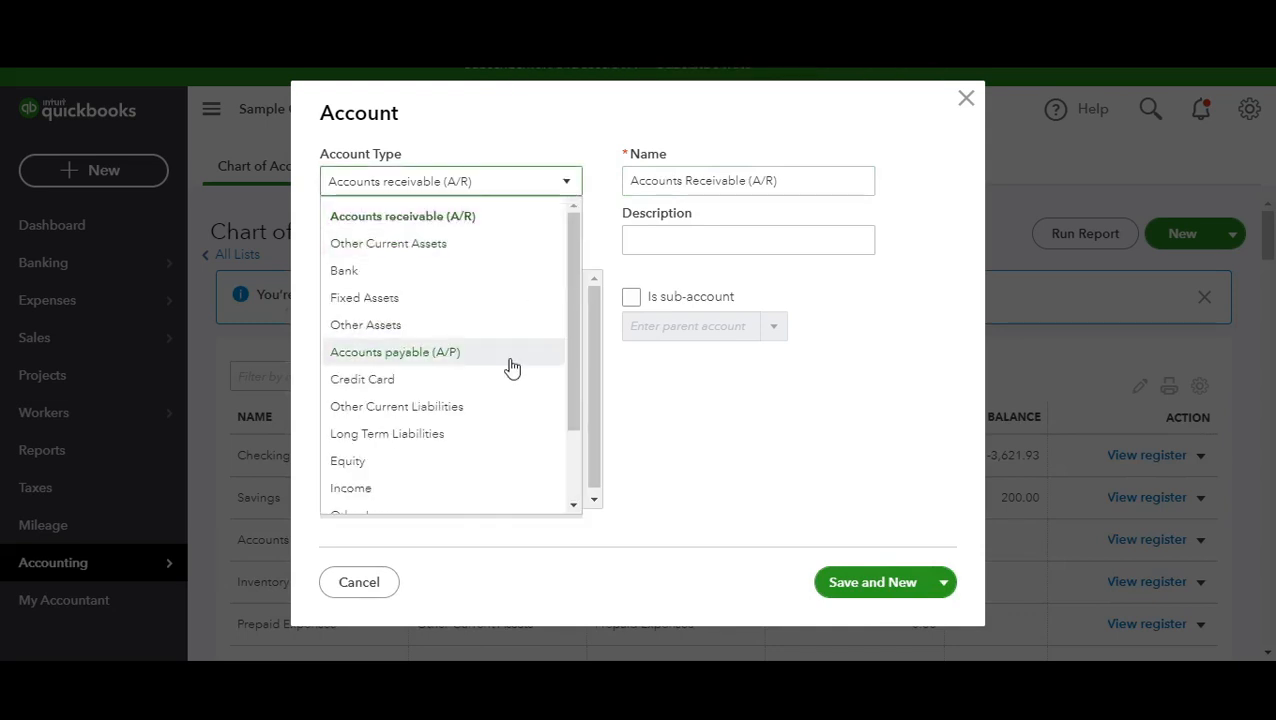
scroll(505, 375, down, 2)
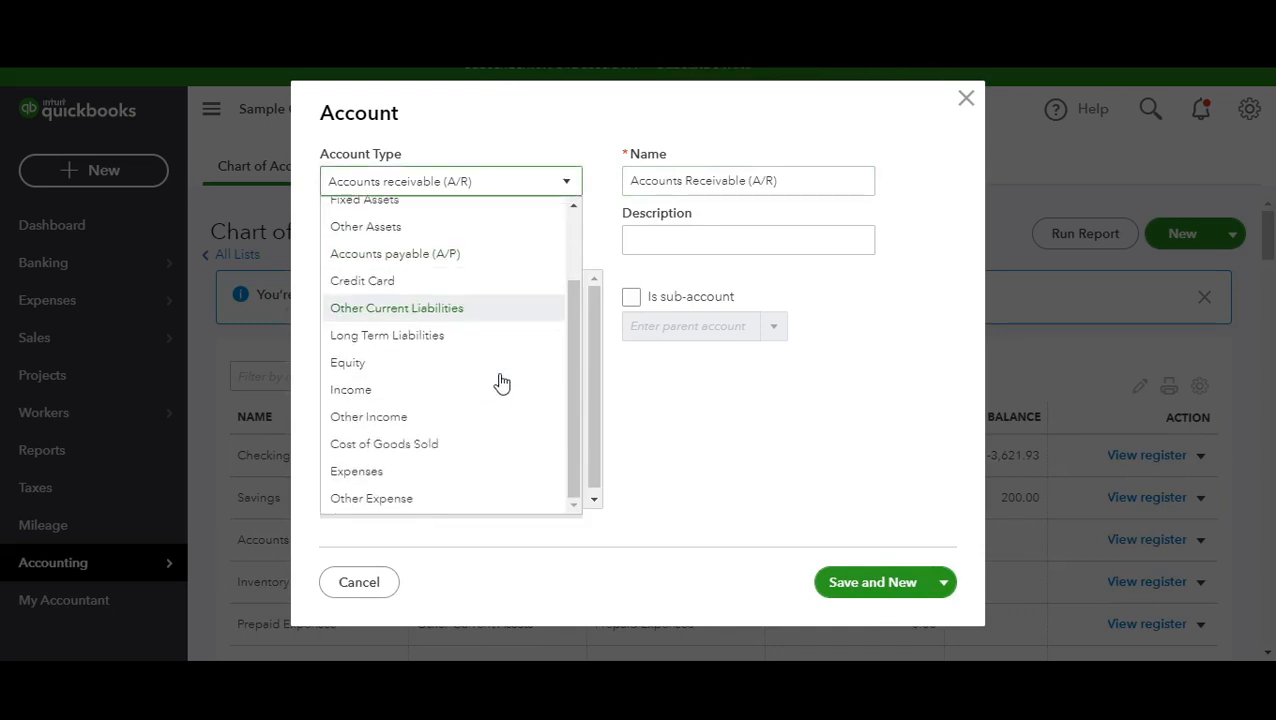
click(456, 472)
click(471, 243)
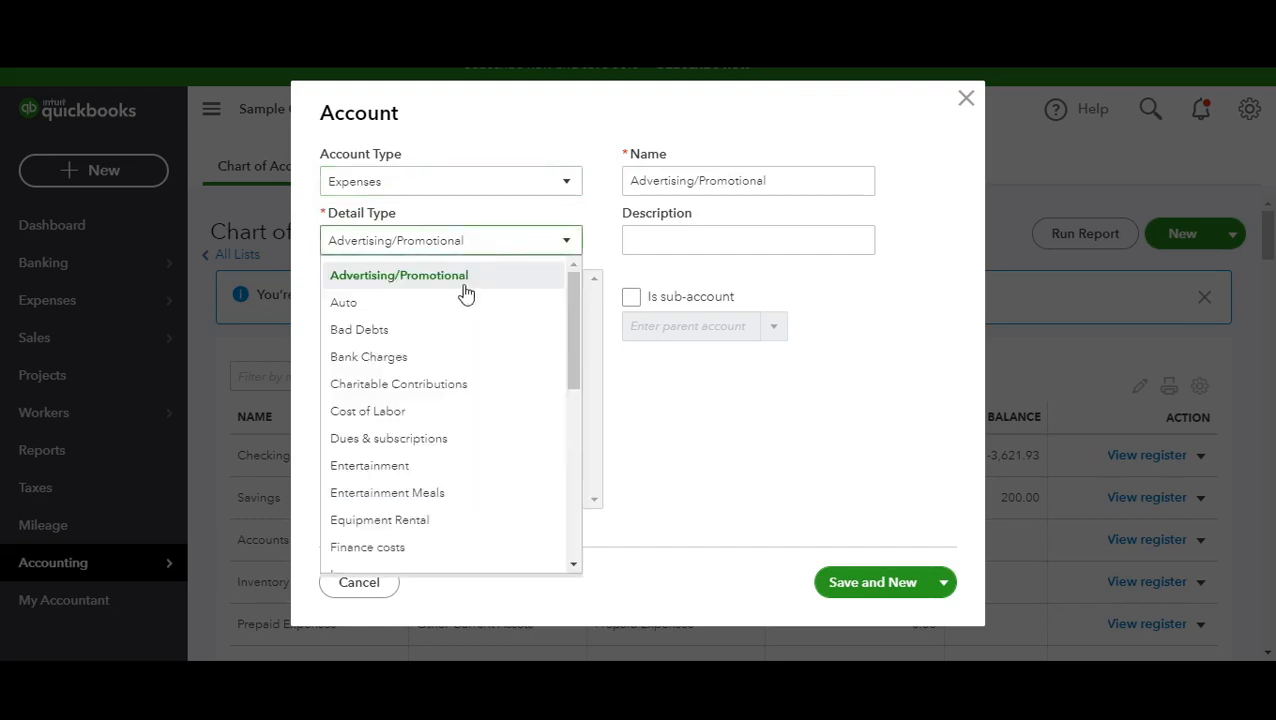
Set the new account's type to Other Expense and its detail type to Other Miscellaneous Expense.
click(462, 190)
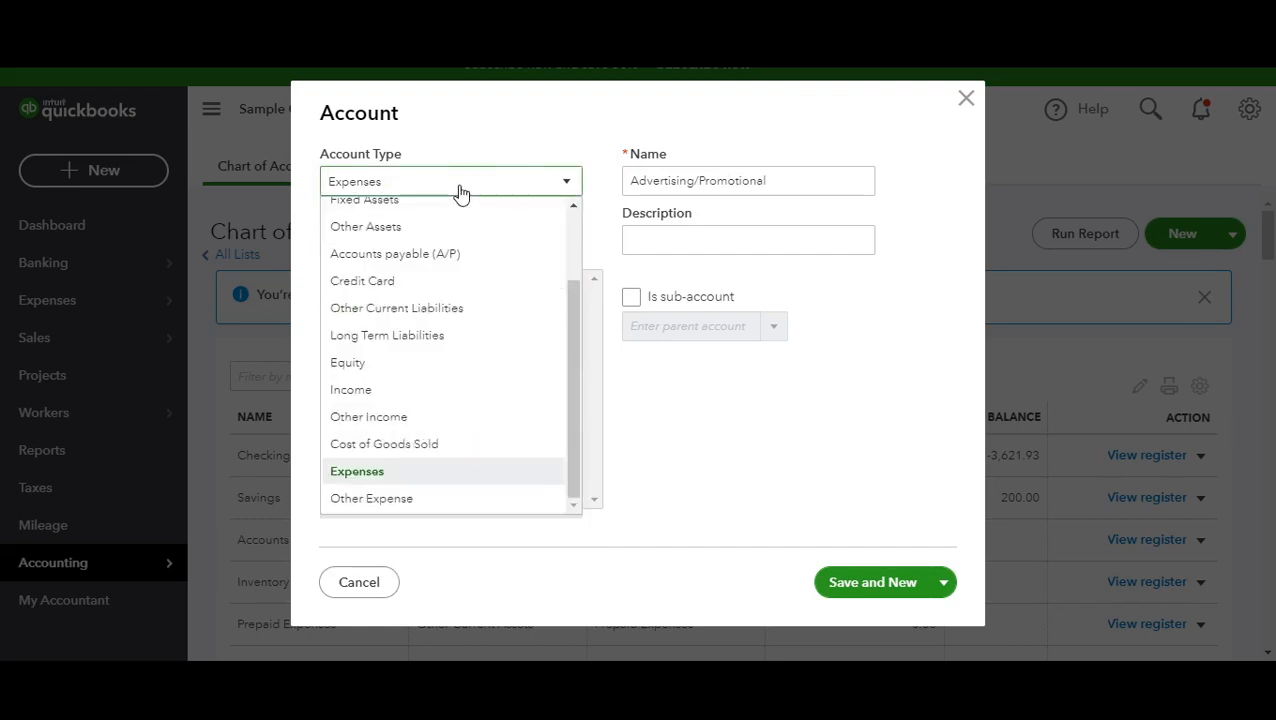
click(402, 500)
click(447, 241)
scroll(430, 433, down, 3)
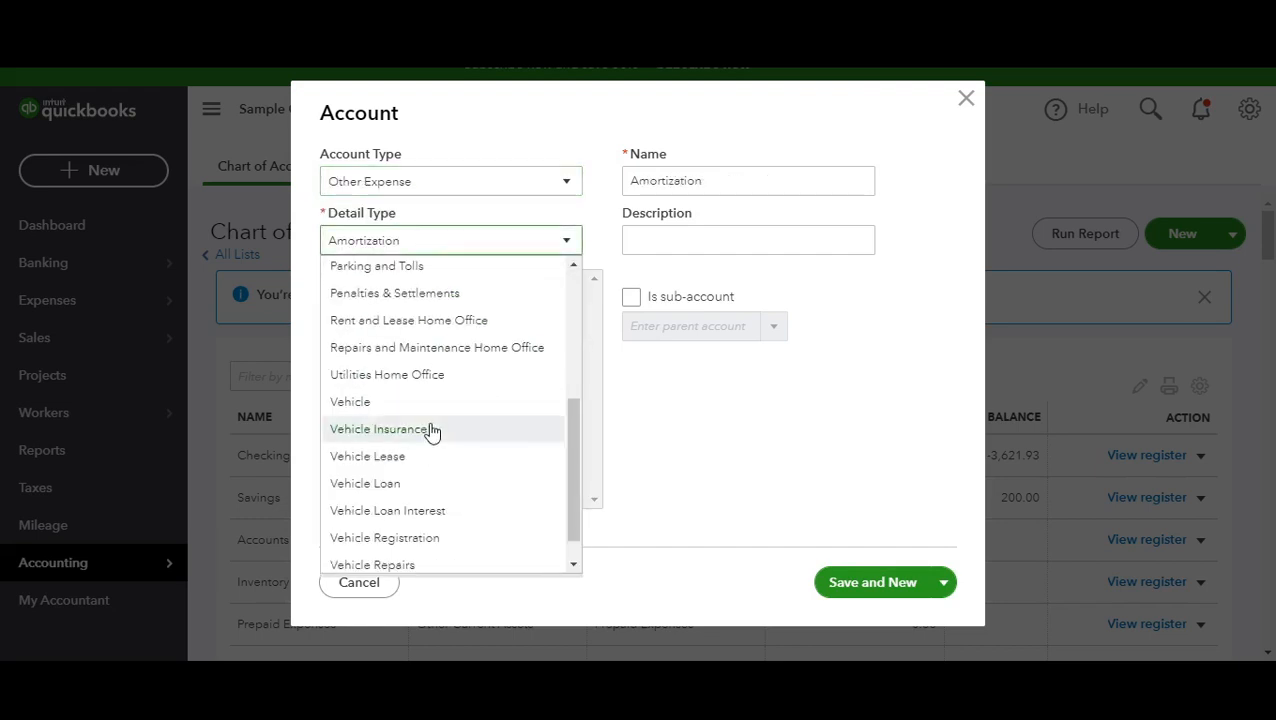
scroll(433, 410, up, 1)
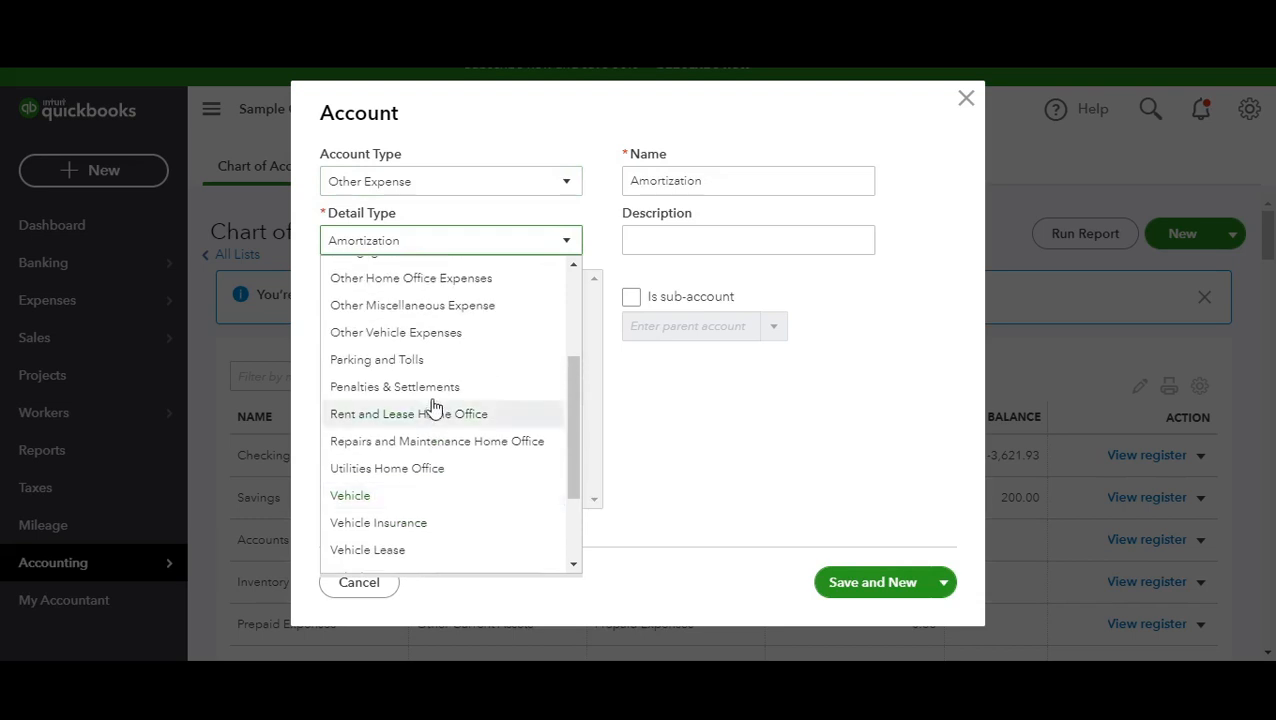
click(453, 305)
Name the expense account PPP Interest, then save and close it.
click(809, 180)
drag(809, 180, 624, 210)
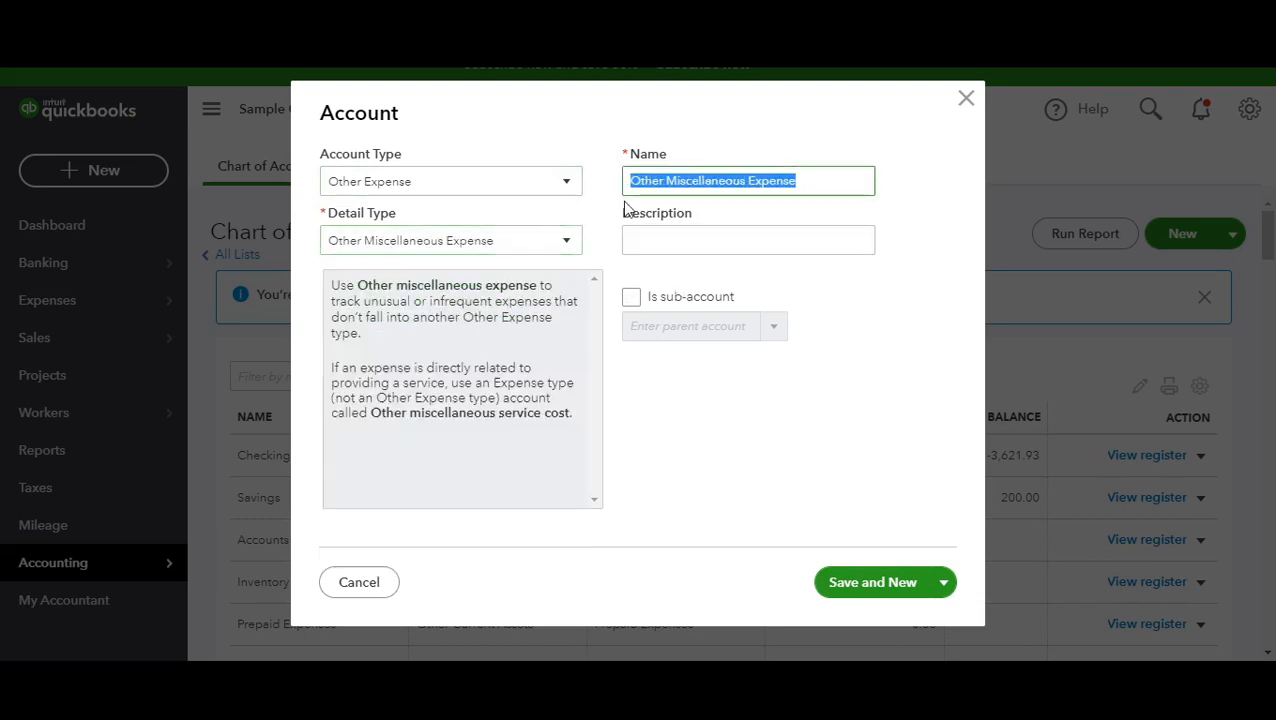
text(PPP )
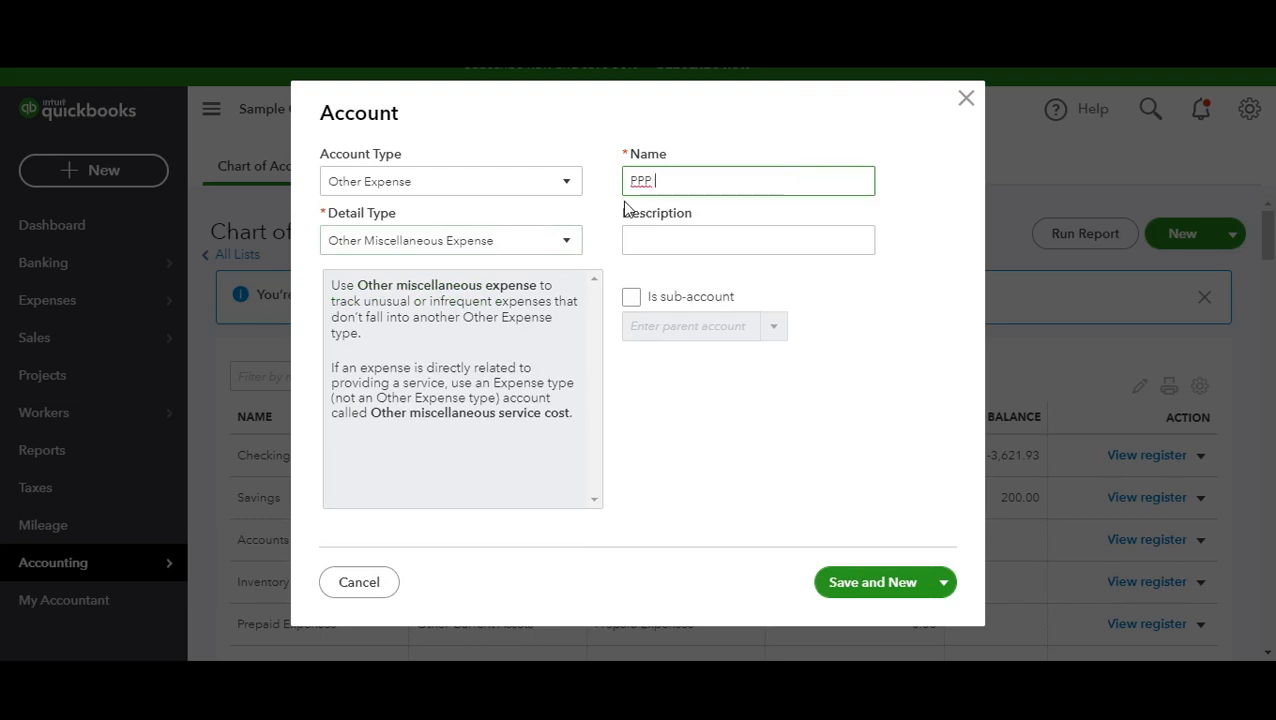
text(Interest)
click(944, 585)
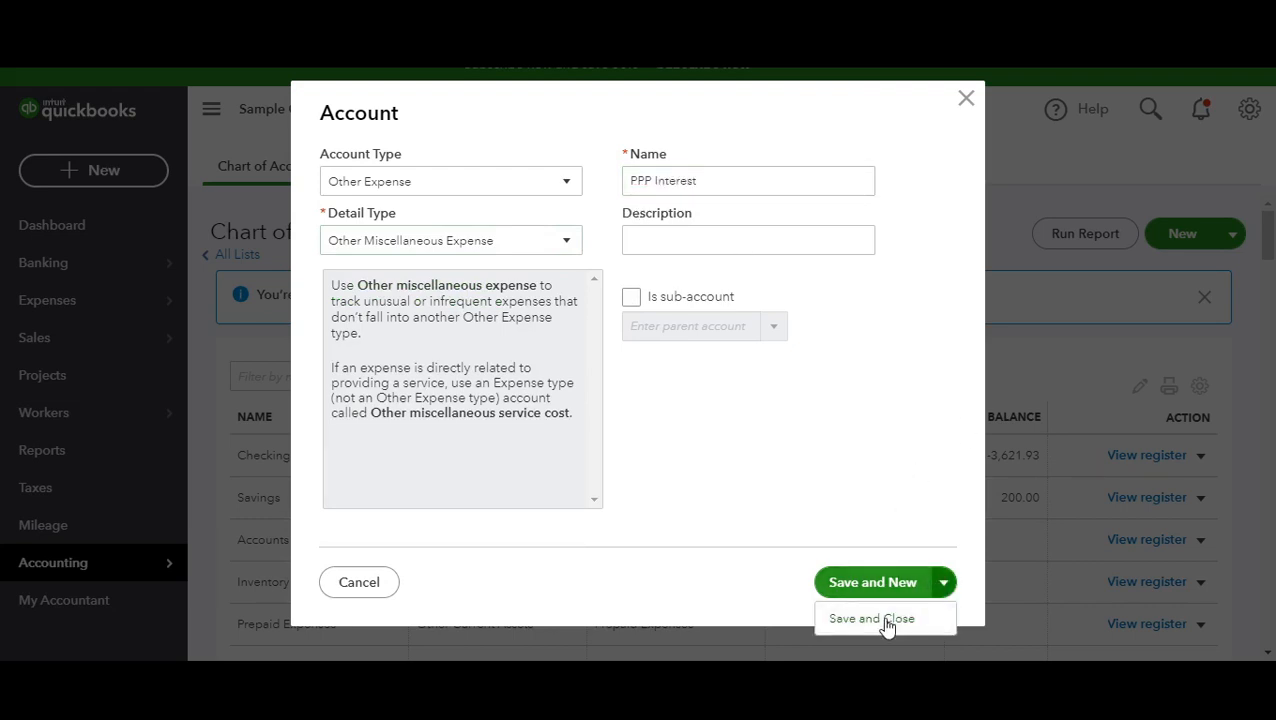
click(872, 619)
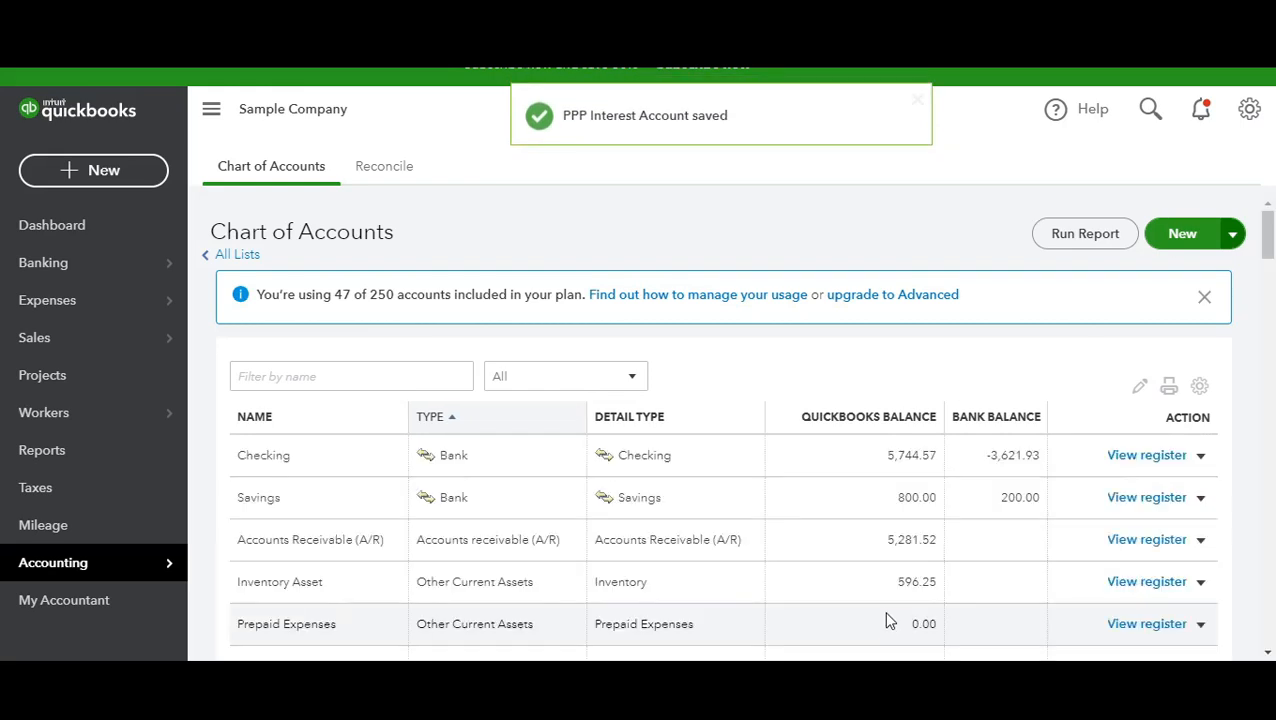
Start a new journal entry dated 07/01/2020, keeping journal number 1.
click(93, 169)
click(750, 352)
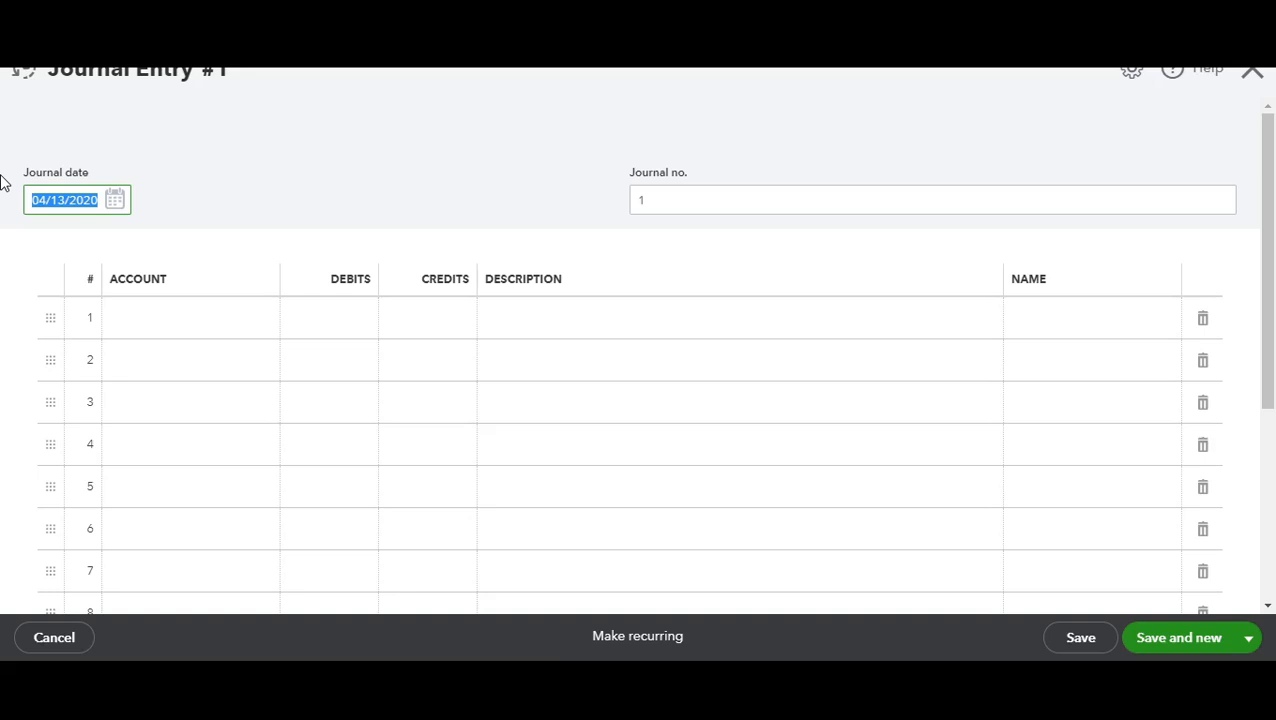
text(7/1)
key(Tab)
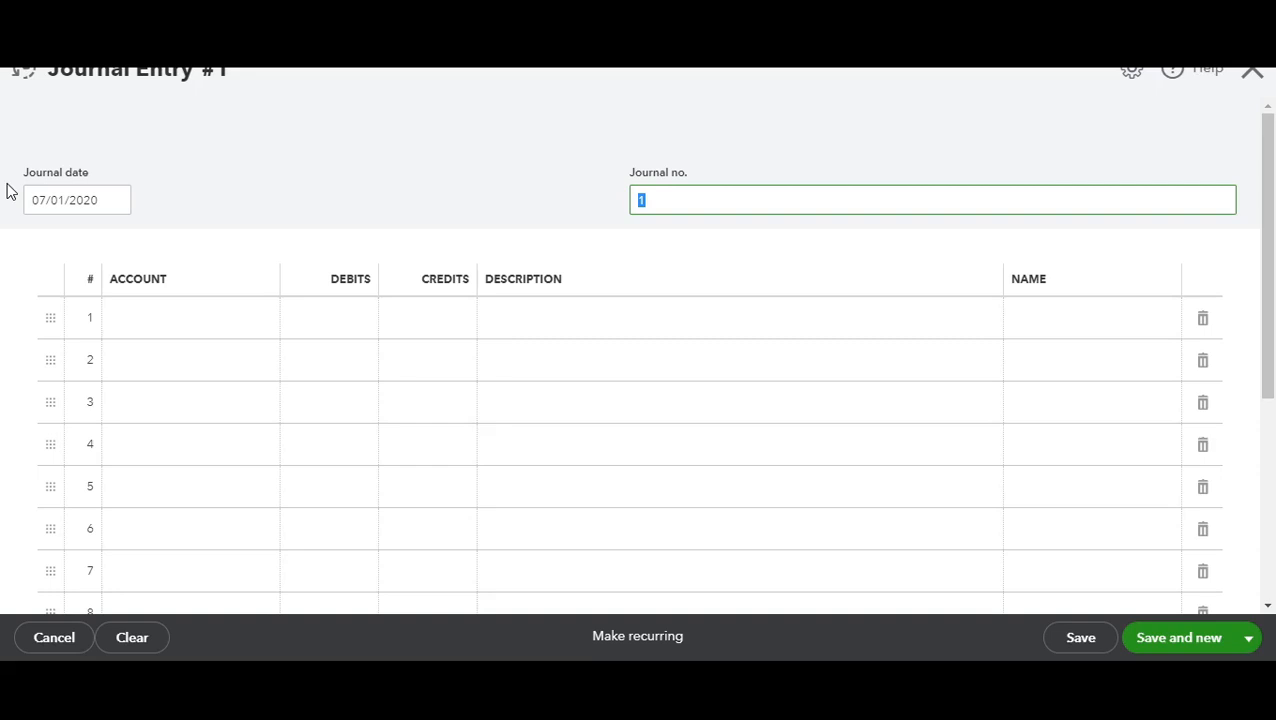
key(Tab)
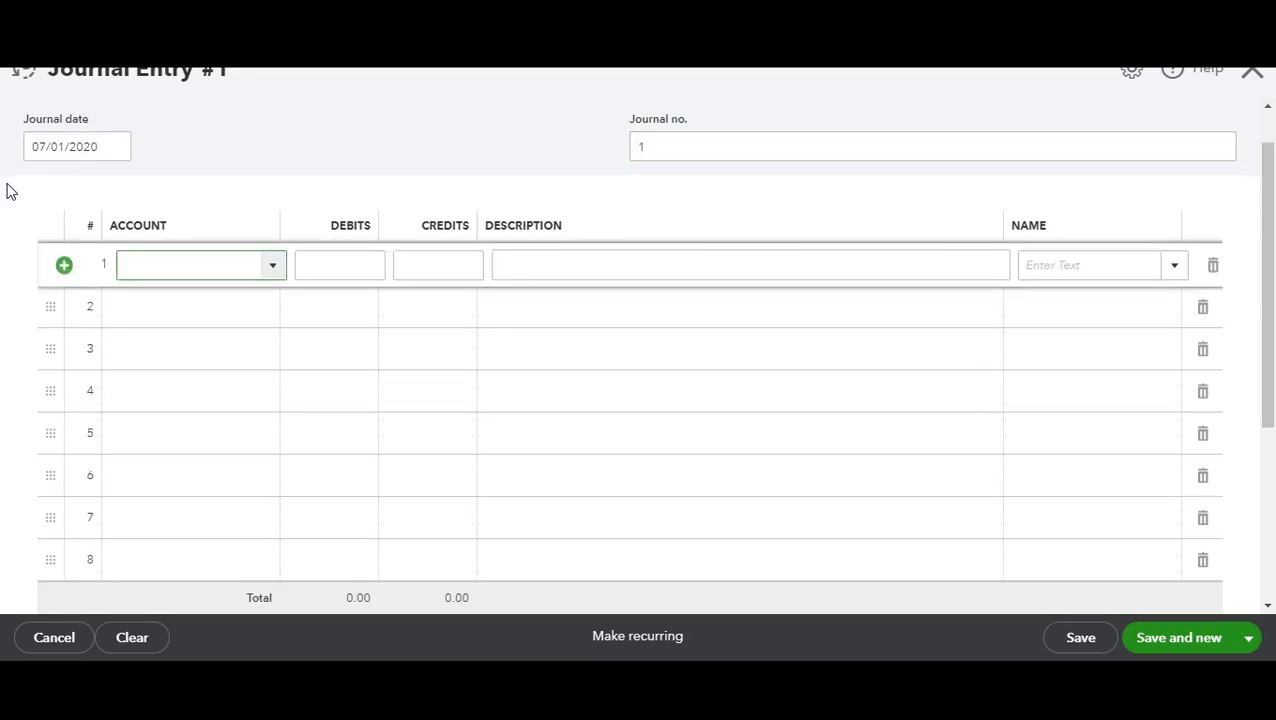
Debit the PPP Loan account 1,000,000.00 on the first line of the journal entry.
text(ppp)
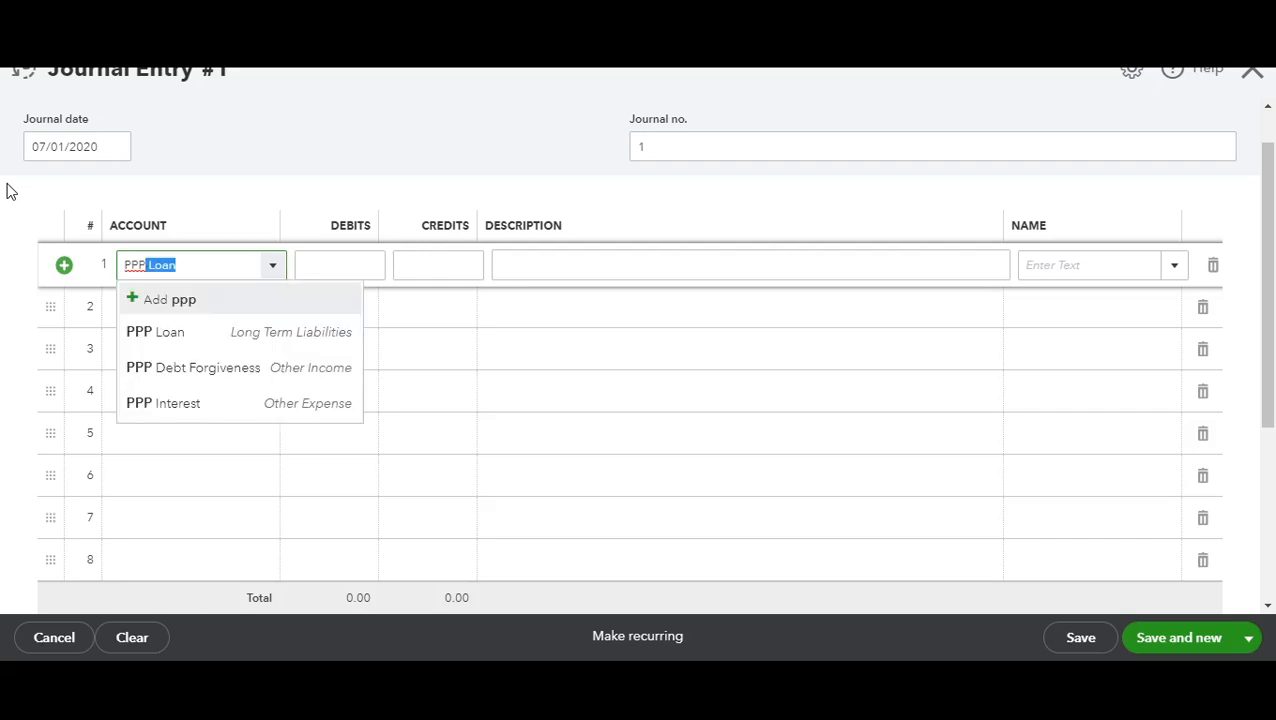
key(Tab)
text(1,0)
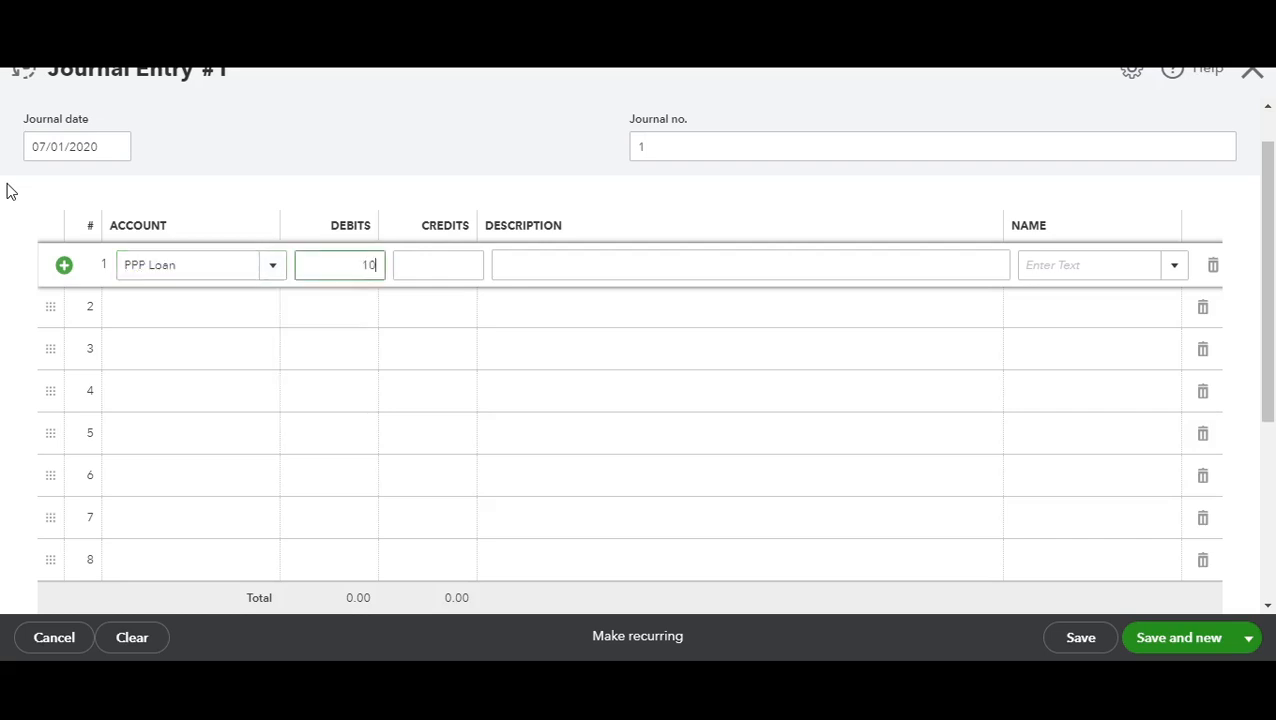
text(00,)
text(00)
text(0000)
key(Tab)
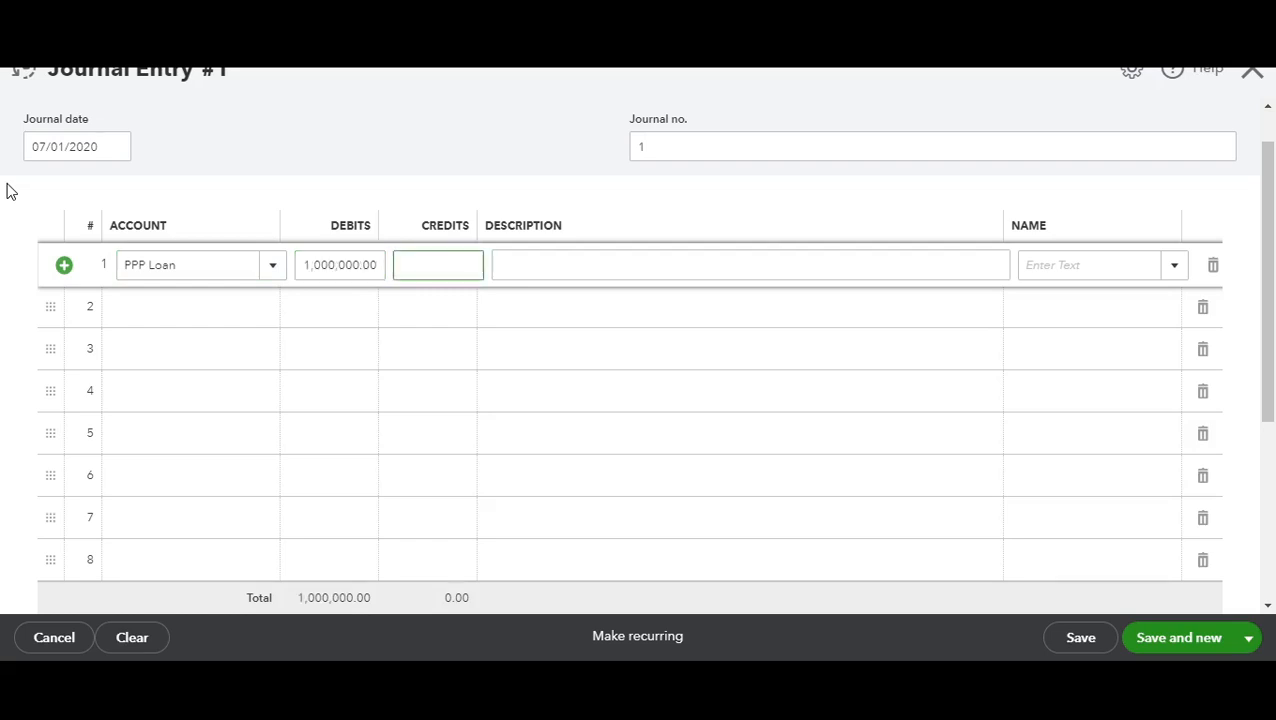
Debit the PPP Interest account 1,667.00 on the second line, leaving its credit empty.
key(Tab)
key(Tab)
key(Tab)
key(Tab)
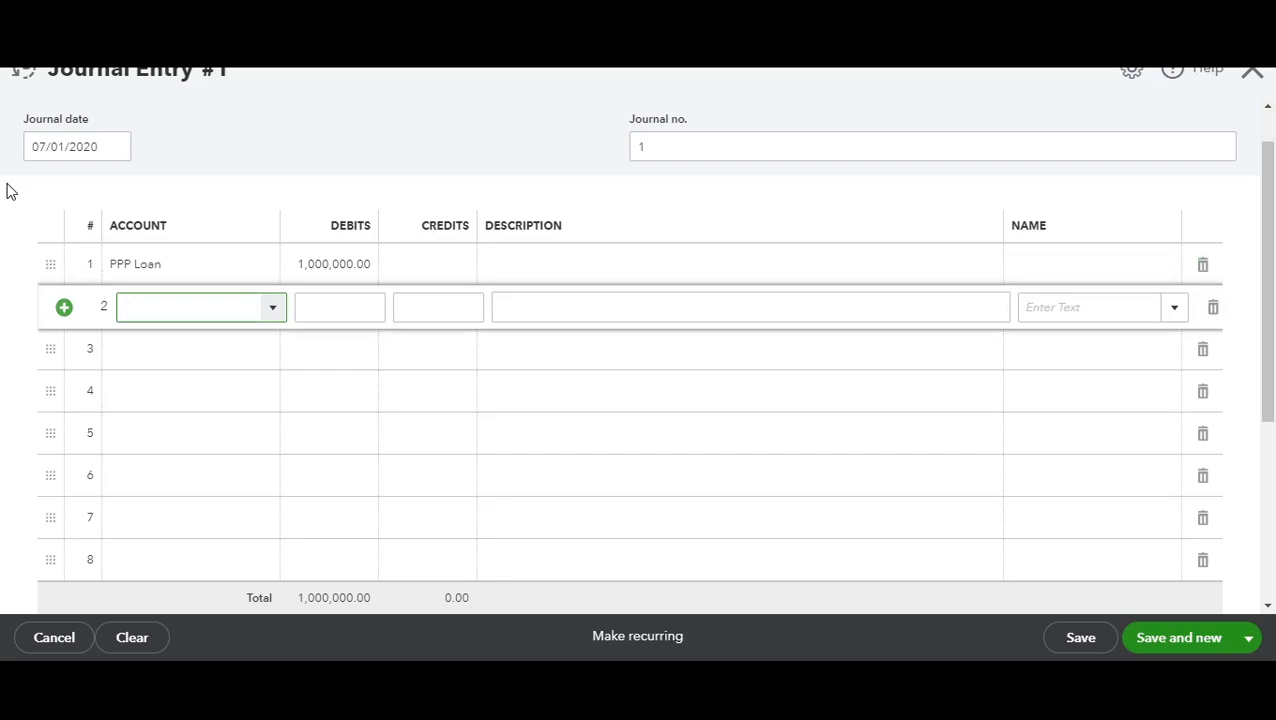
text(ppp in)
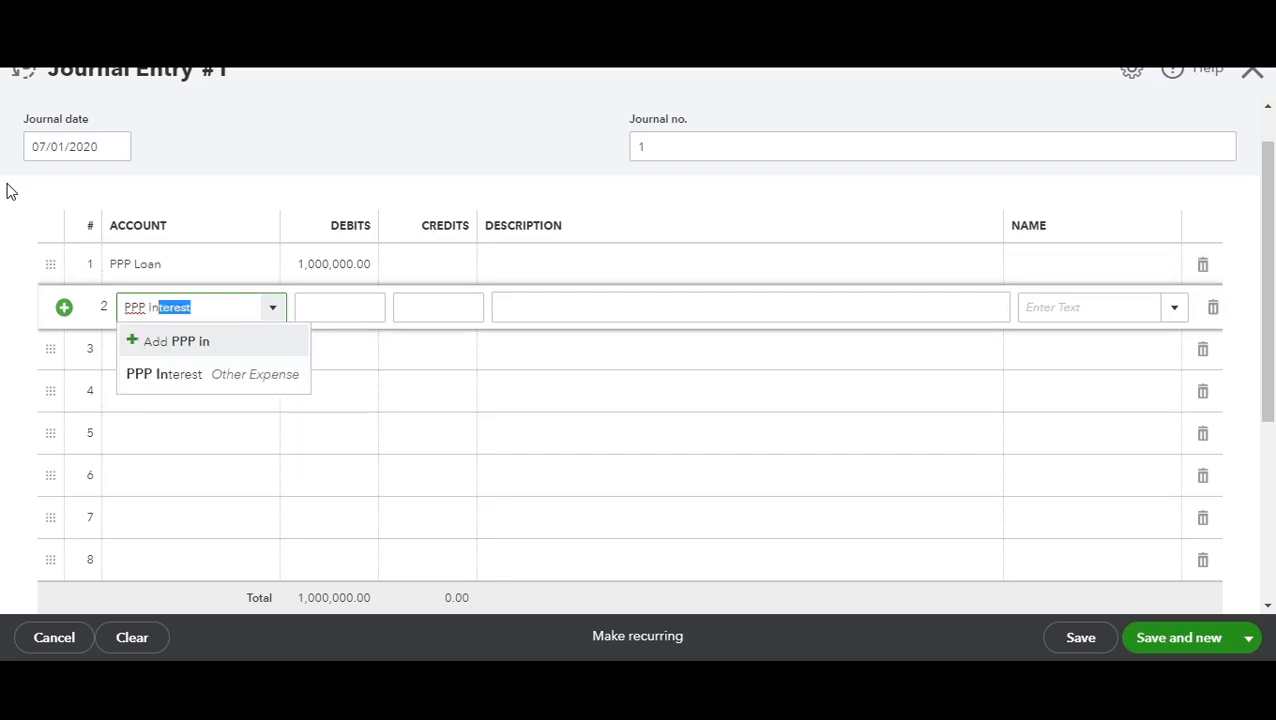
key(Tab)
text(1)
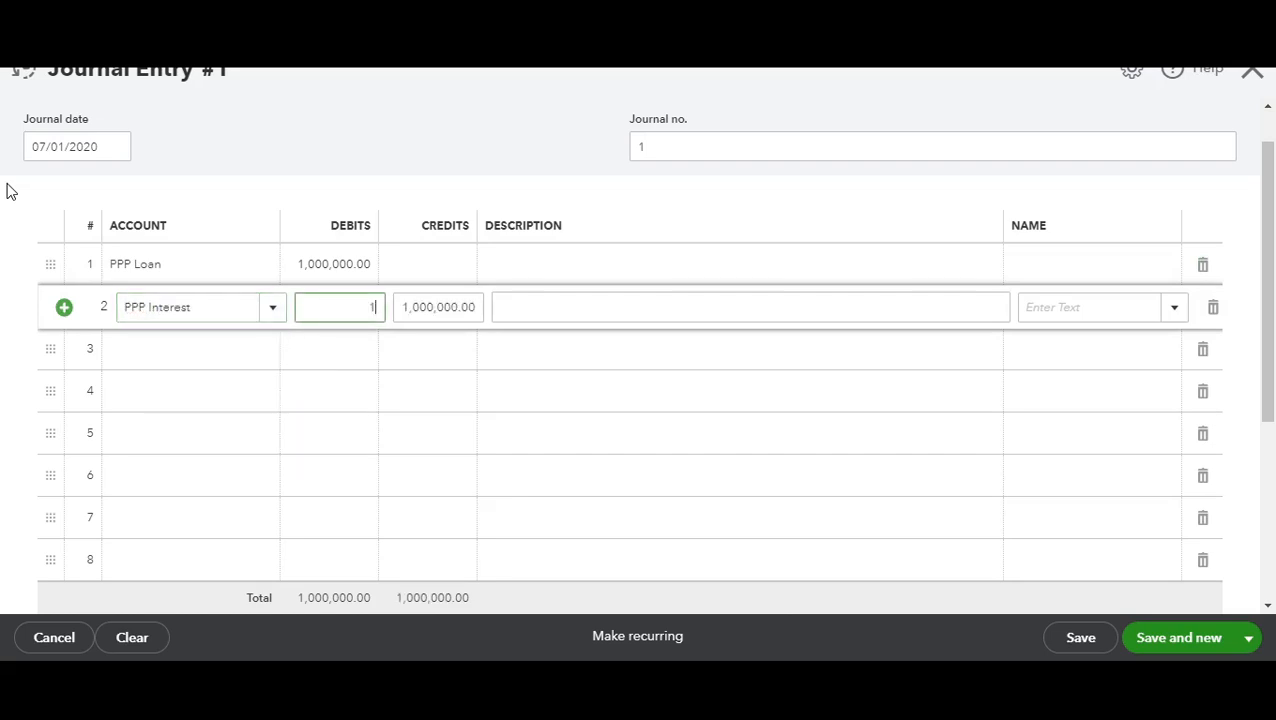
text(667)
key(Tab)
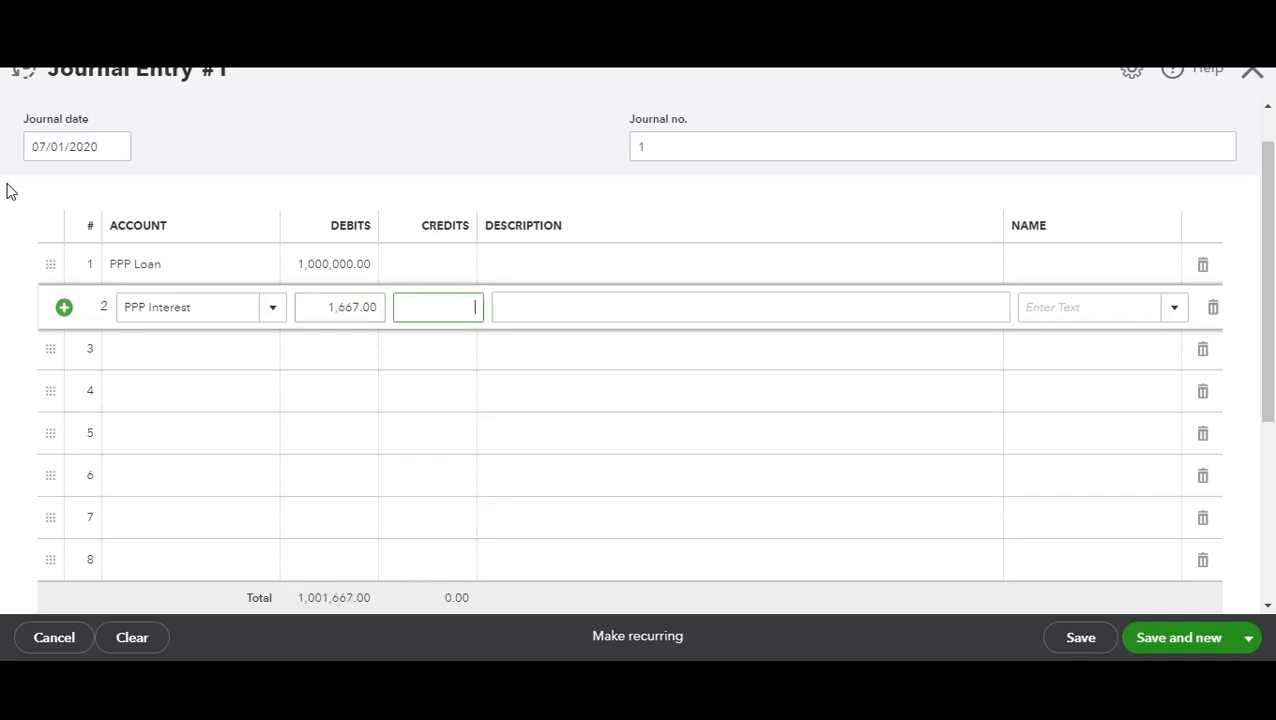
Credit PPP Debt Forgiveness 1,001,667.00 on the third line, then save and close the journal entry.
key(Tab)
key(Tab)
key(Tab)
key(Tab)
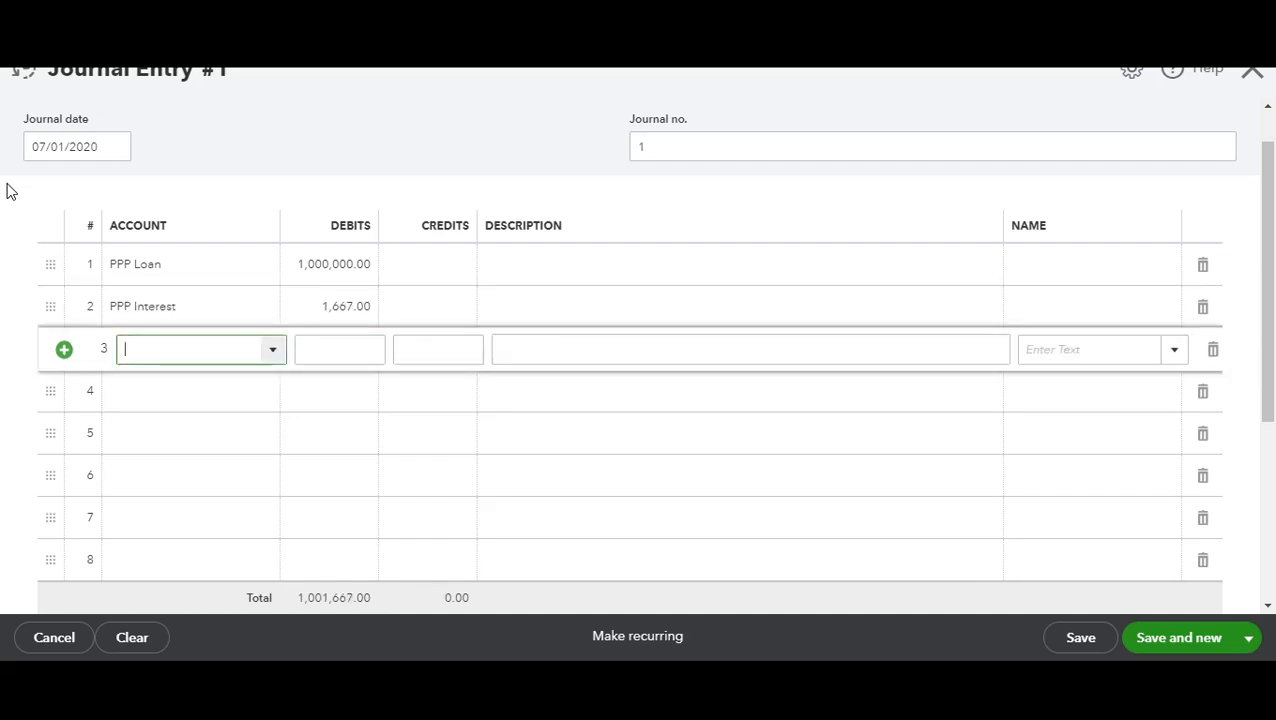
text(pppd)
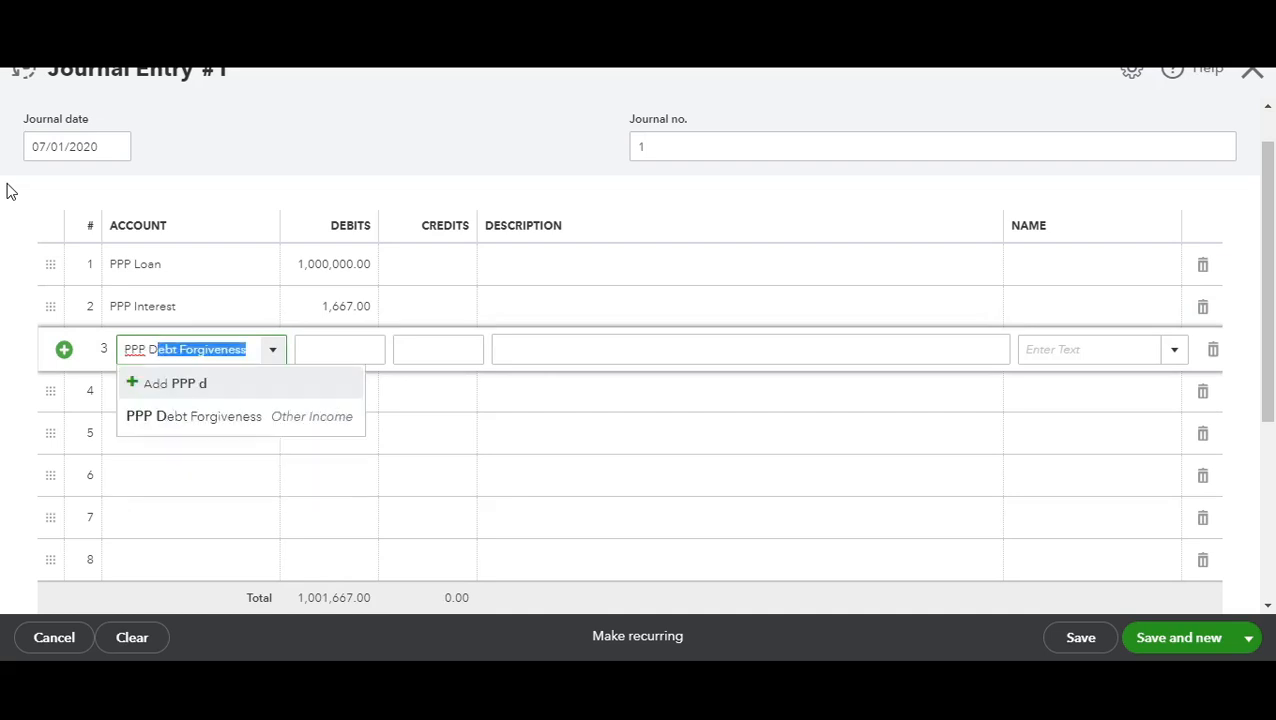
key(Tab)
key(Tab)
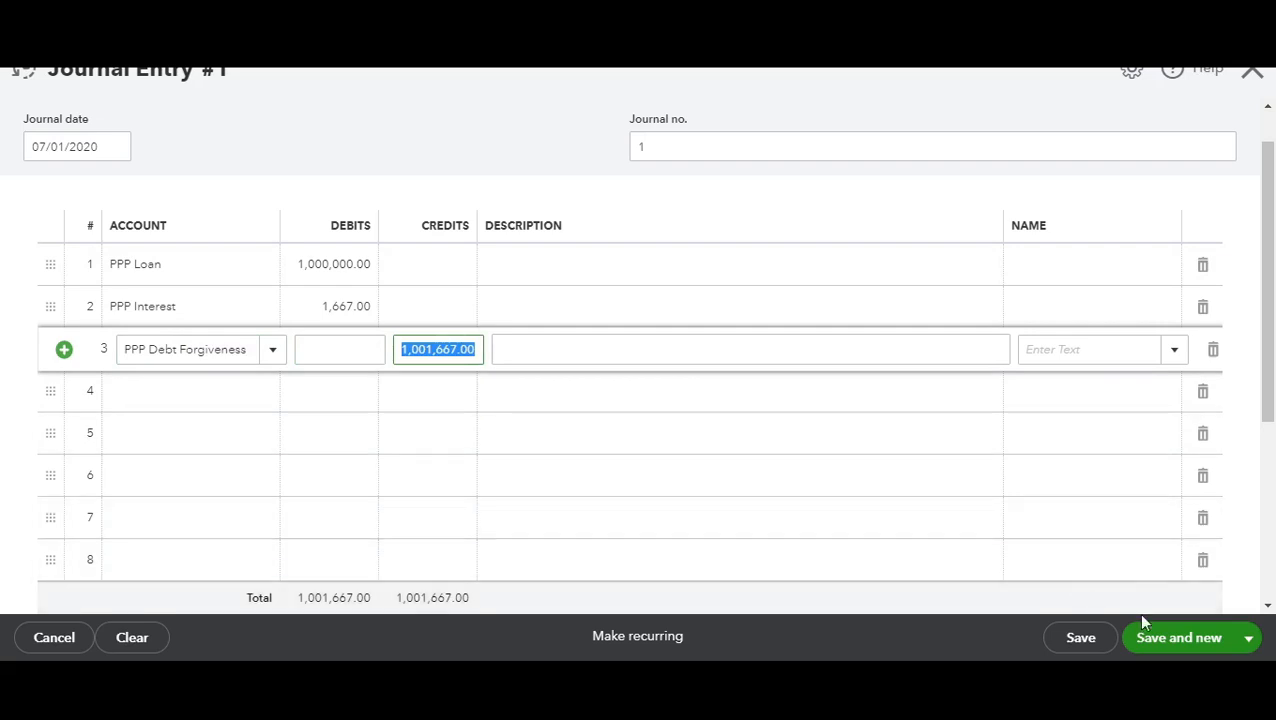
click(1248, 638)
click(1155, 607)
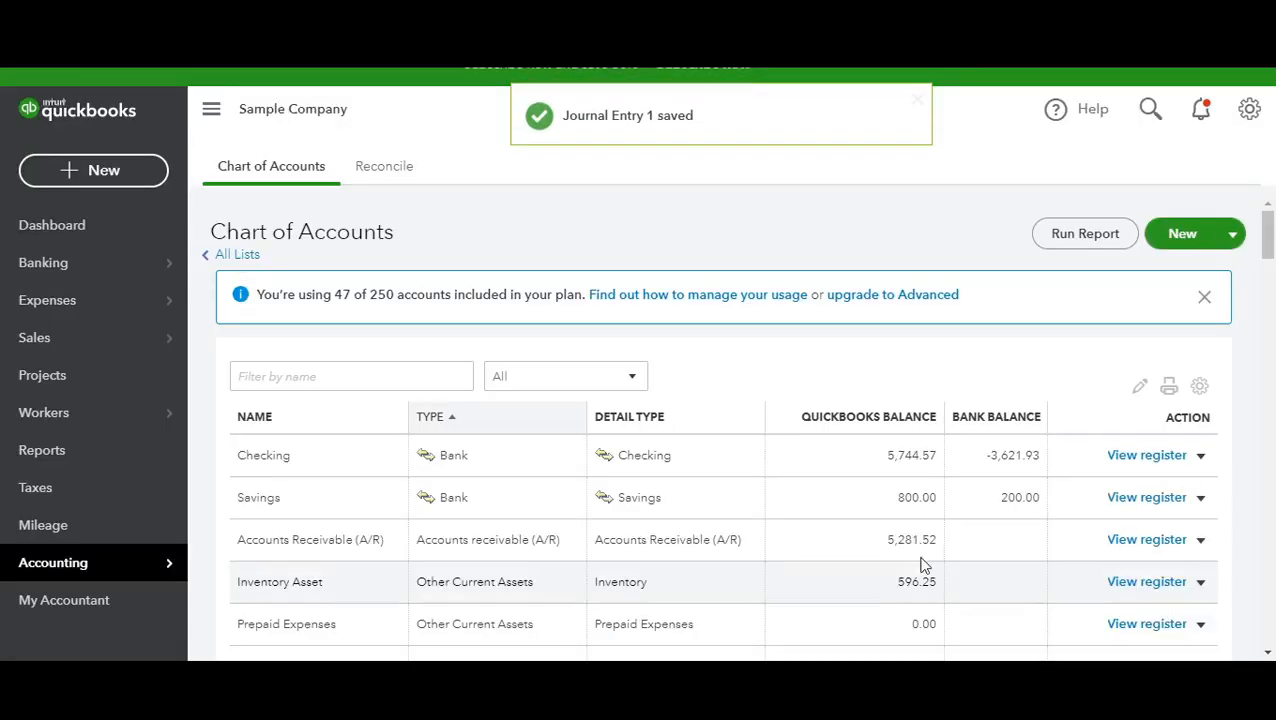
Check the balance of the PPP Loan account in the chart of accounts.
scroll(733, 497, down, 6)
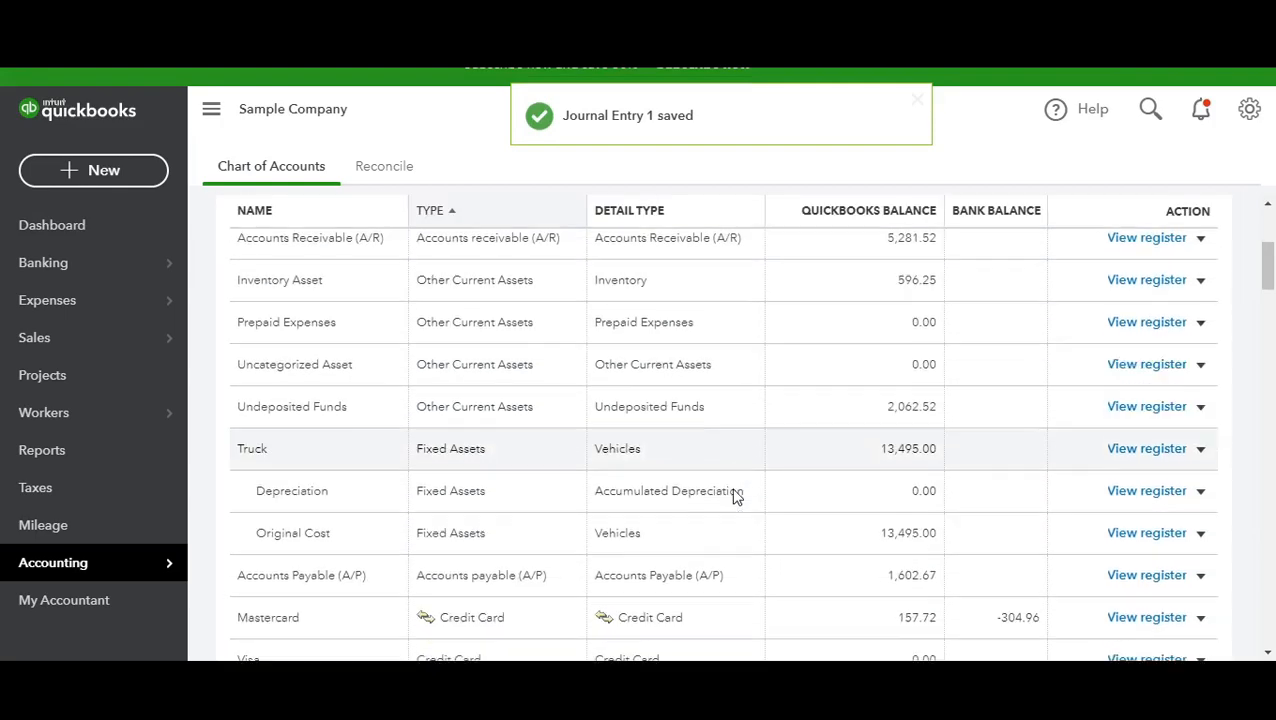
scroll(733, 495, down, 3)
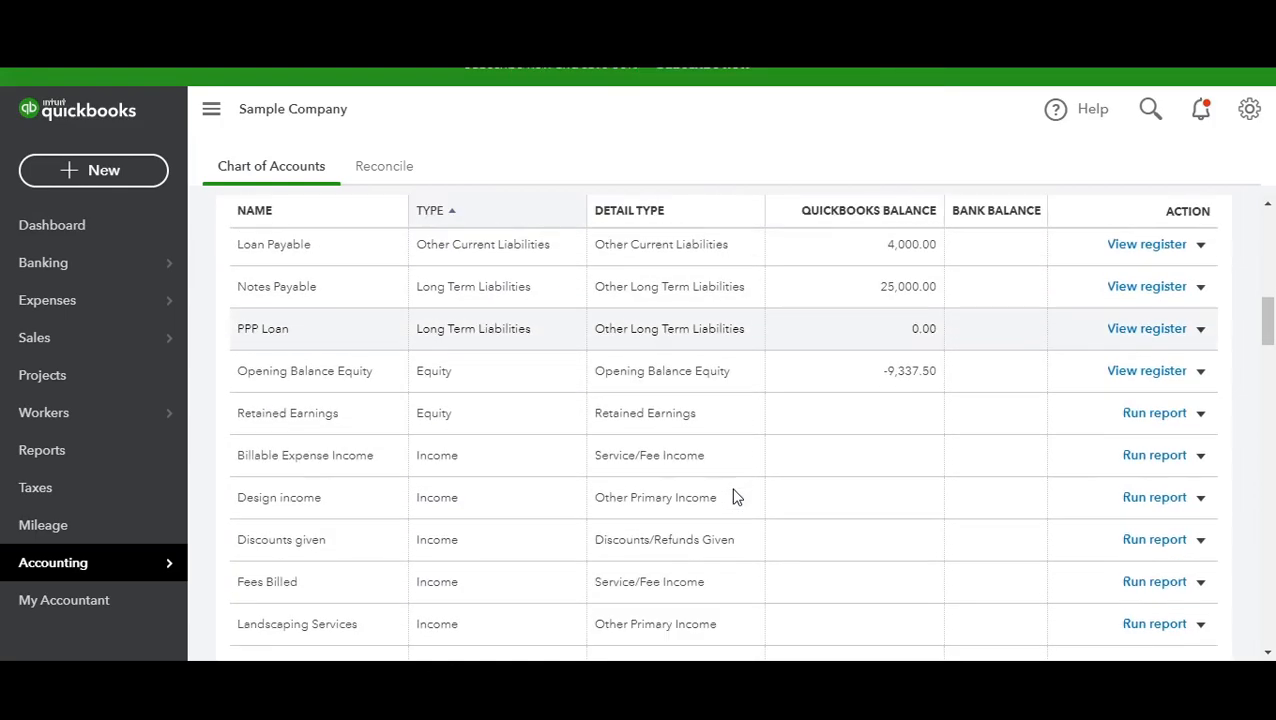
scroll(733, 495, up, 1)
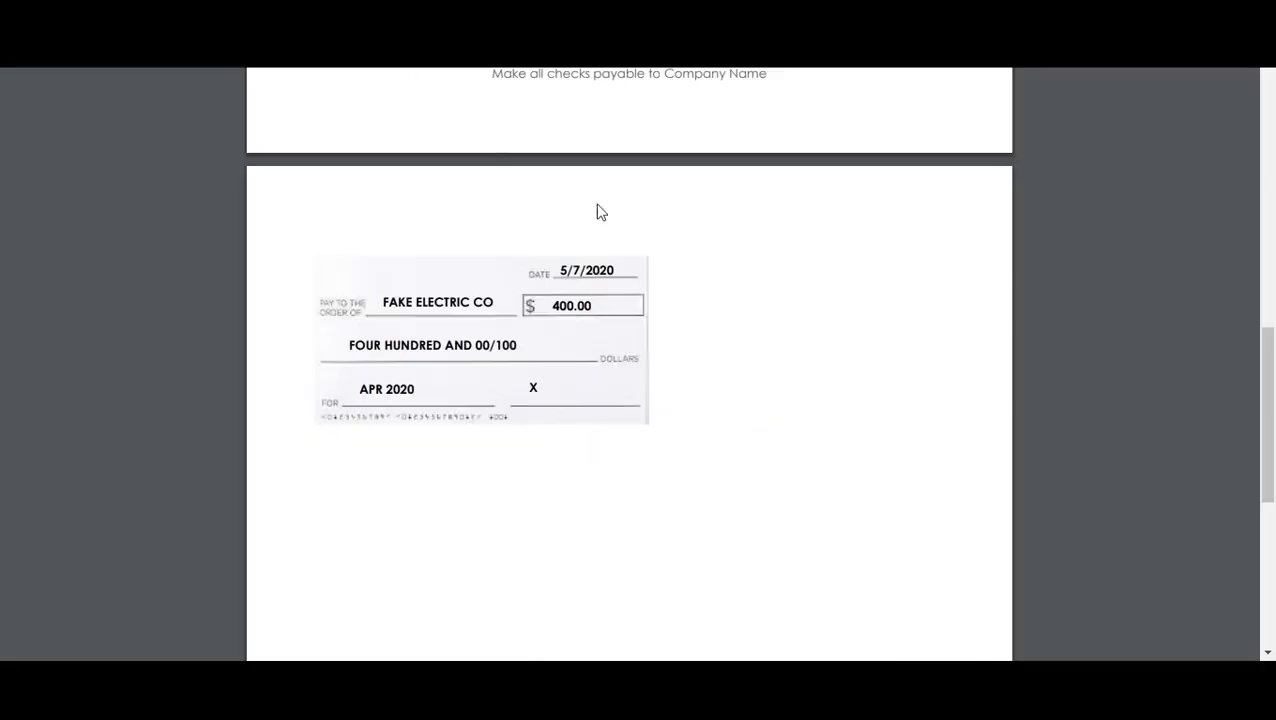
Review the Fake Electric Co. invoice and the matching payment check in the utilities PDF.
scroll(715, 338, up, 3)
scroll(714, 333, up, 7)
scroll(714, 331, down, 4)
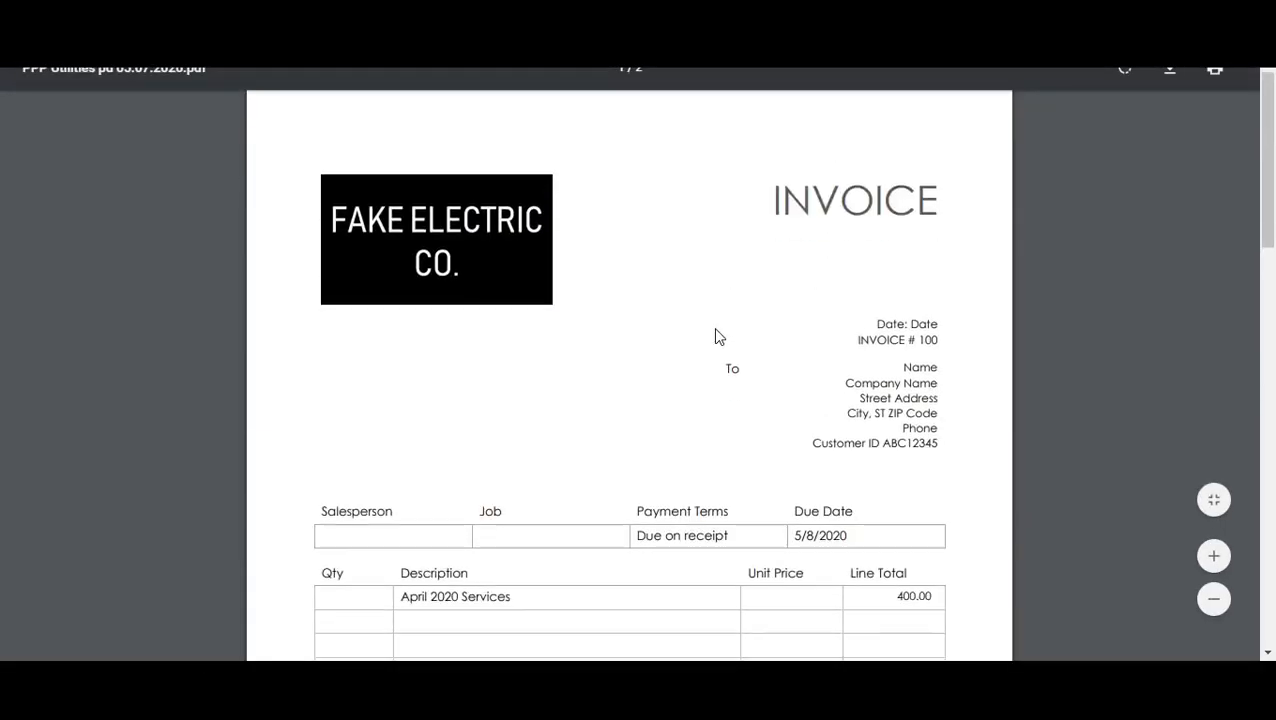
scroll(713, 404, down, 7)
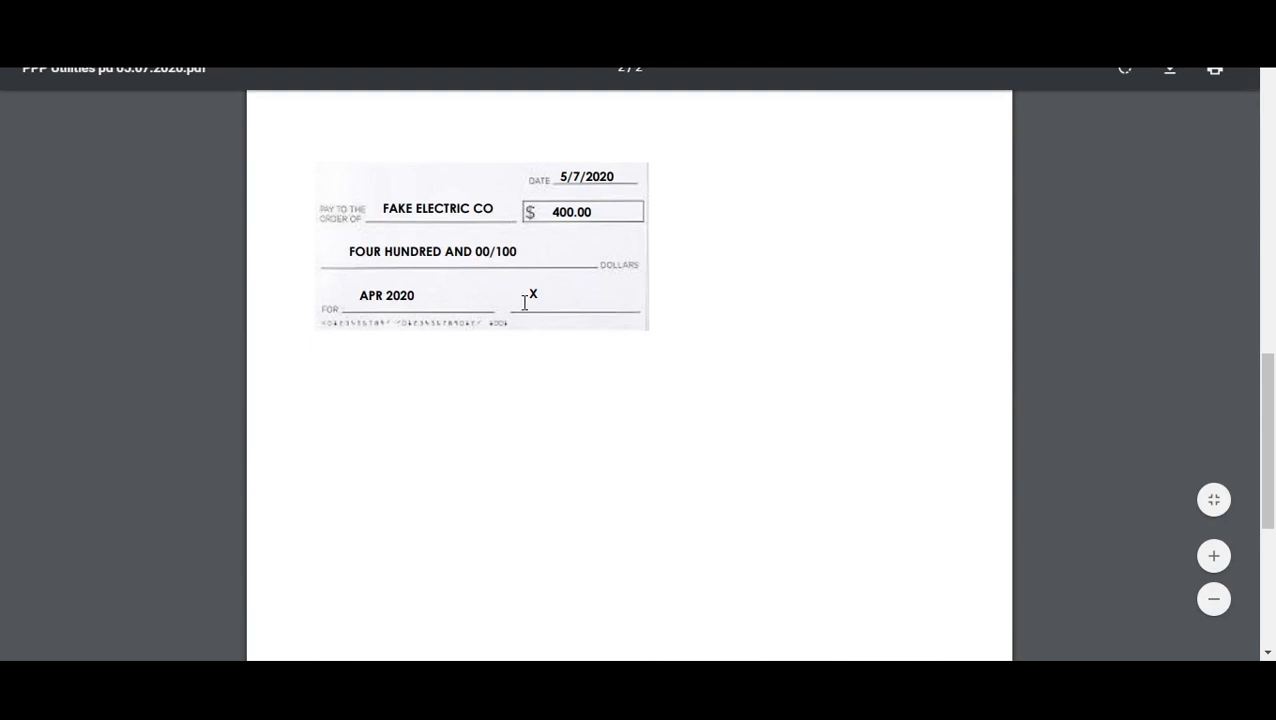
Switch back to QuickBooks Online and start a new expense.
click(150, 30)
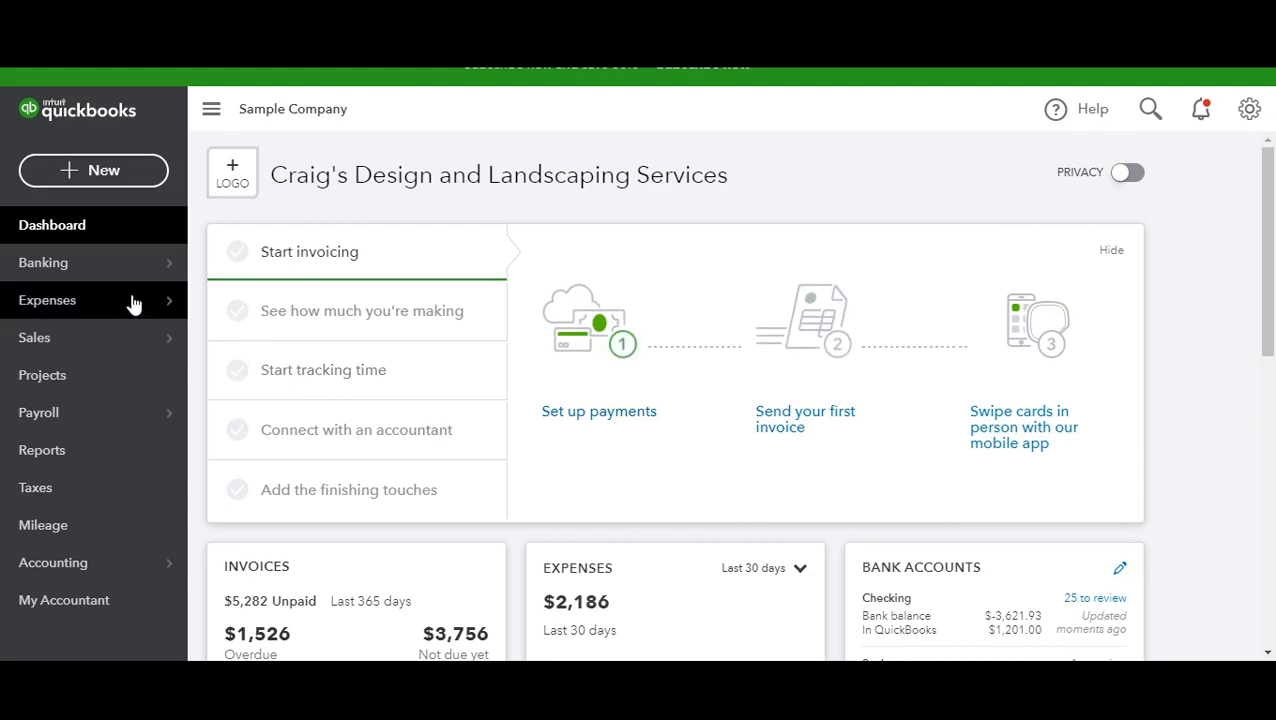
click(117, 168)
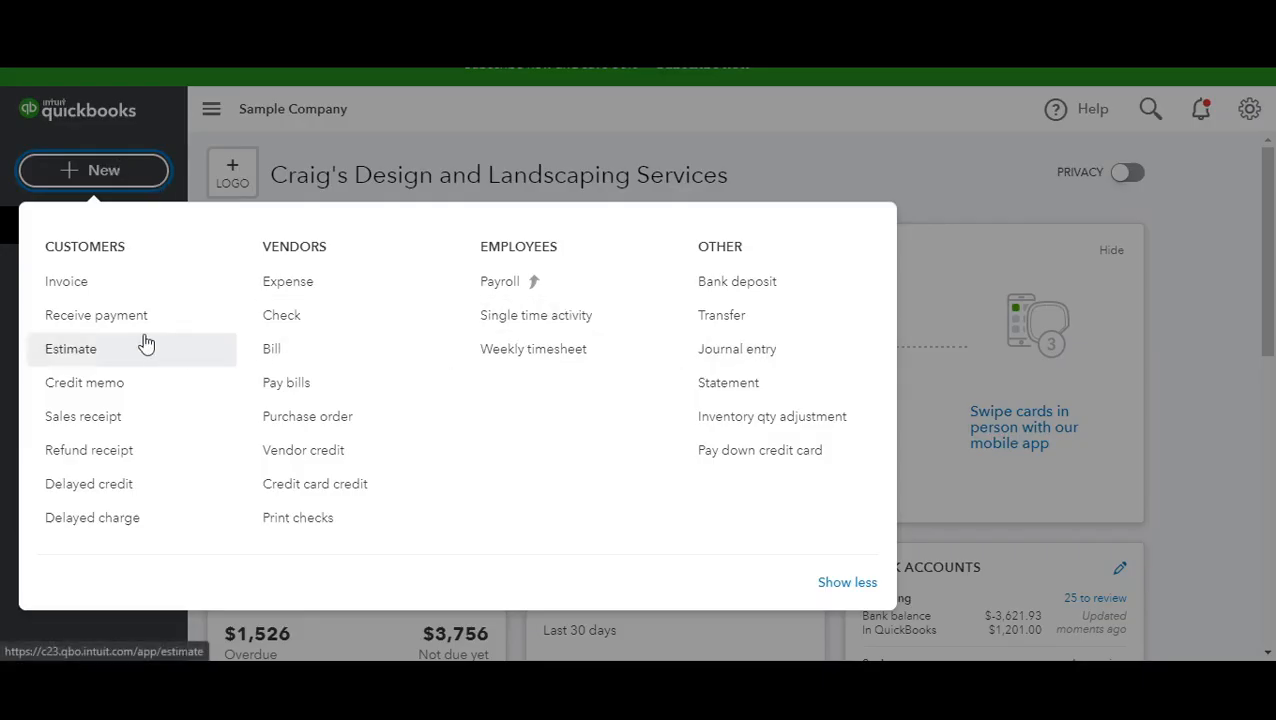
click(281, 291)
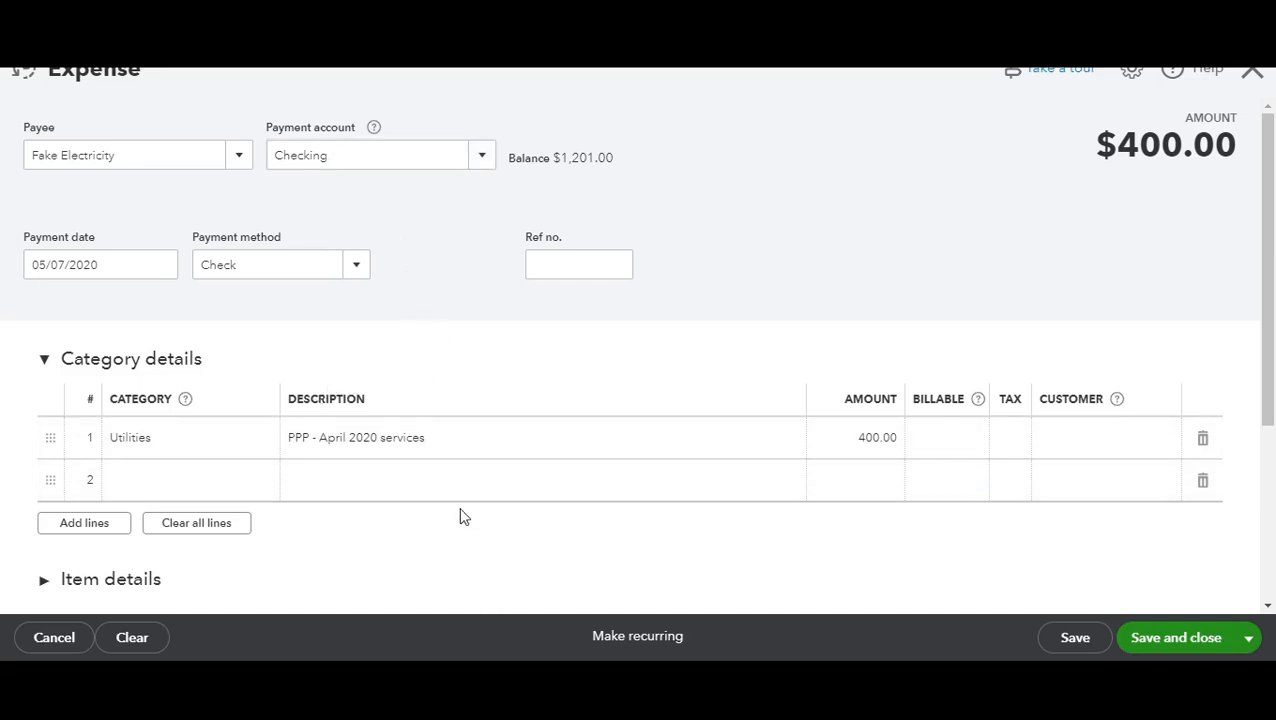
Review the attached PPP Utilities pd 05.07.2020.pdf, then save and close the expense.
scroll(461, 517, down, 3)
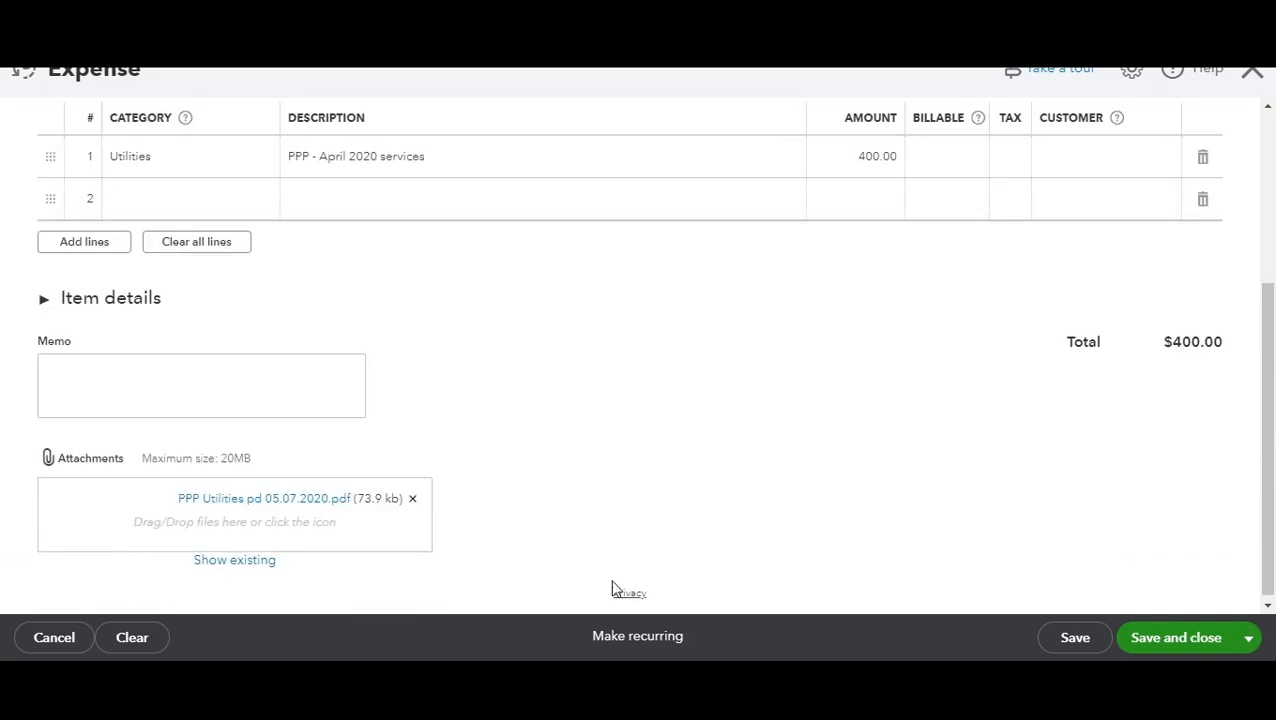
click(306, 498)
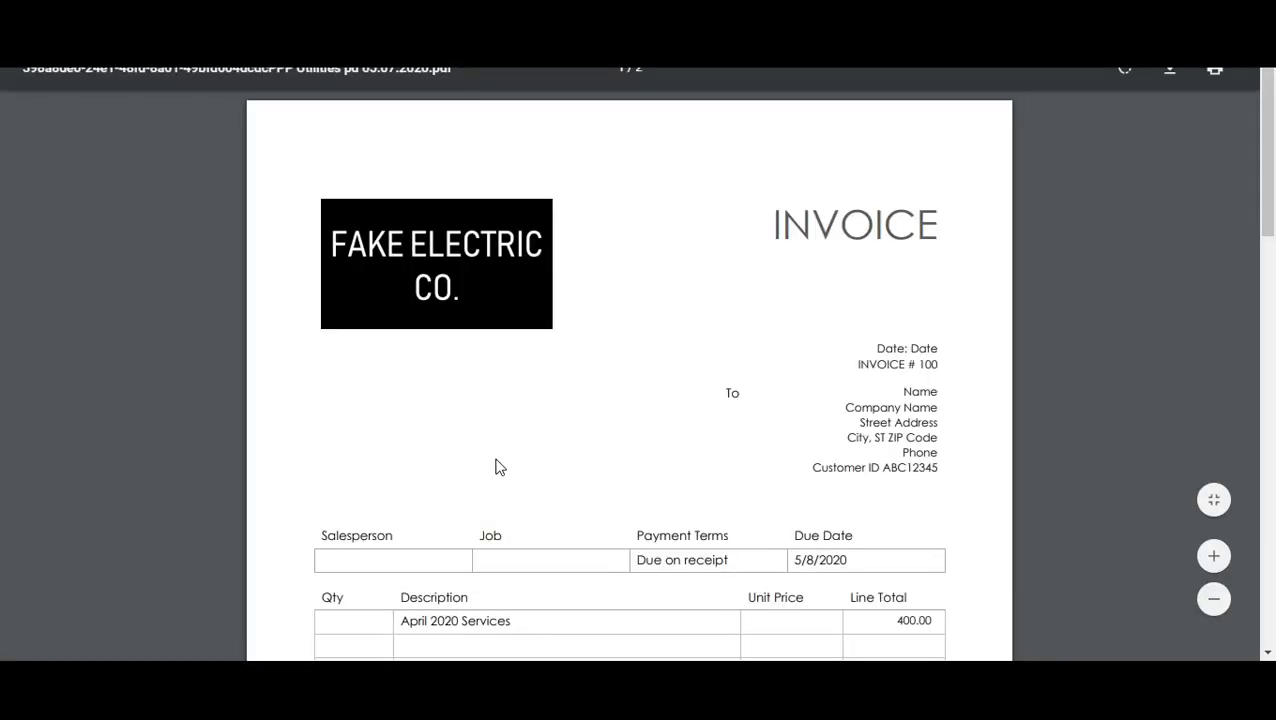
scroll(500, 438, down, 3)
scroll(500, 438, down, 8)
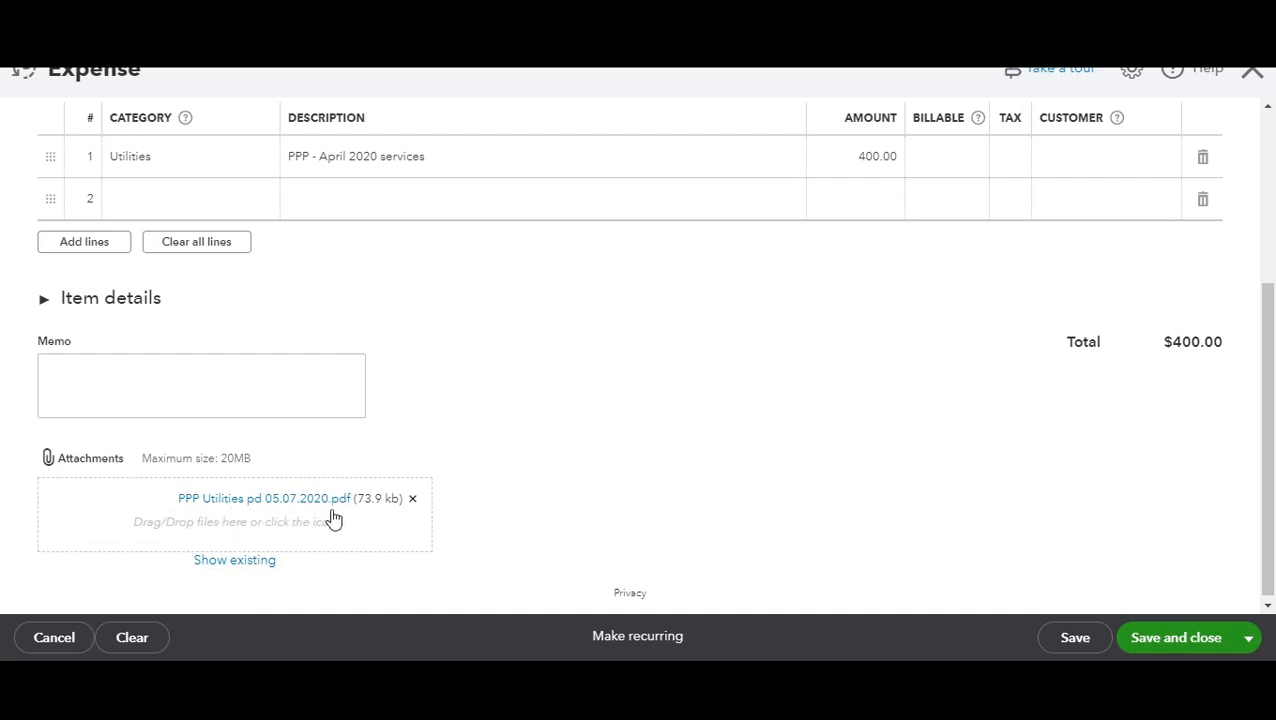
click(1183, 640)
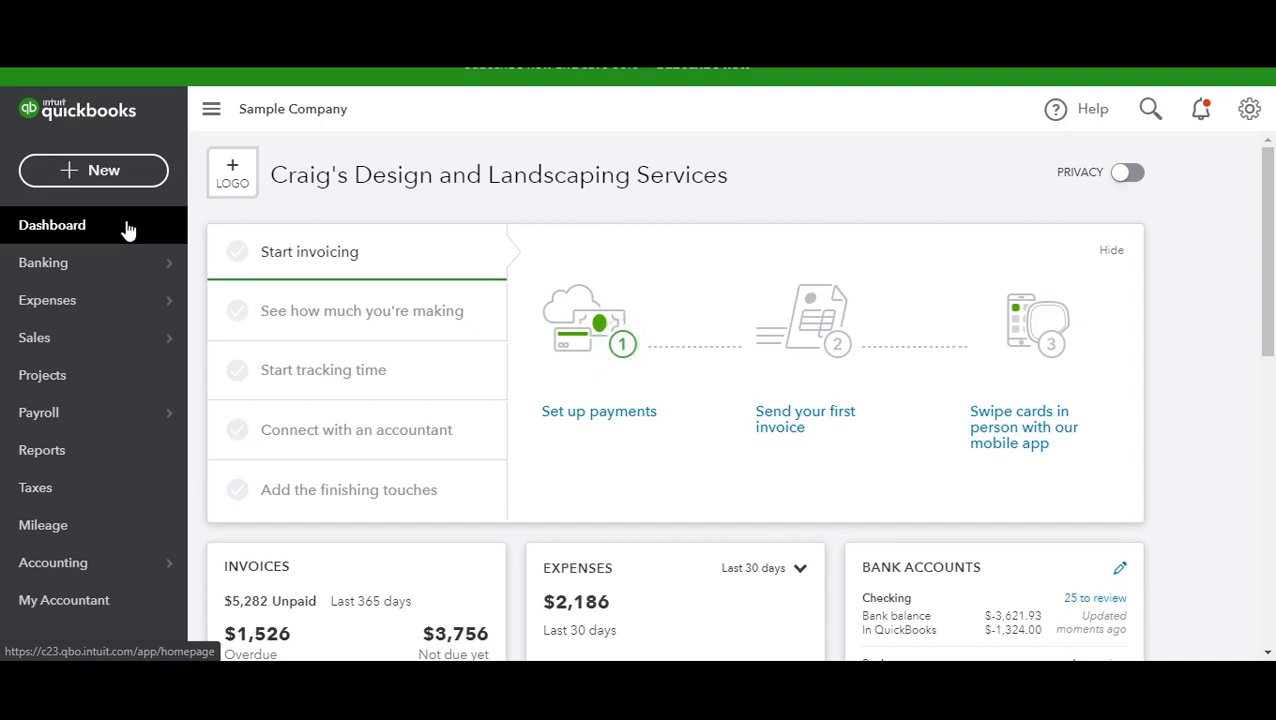
Open the company's list of attachments.
click(1250, 113)
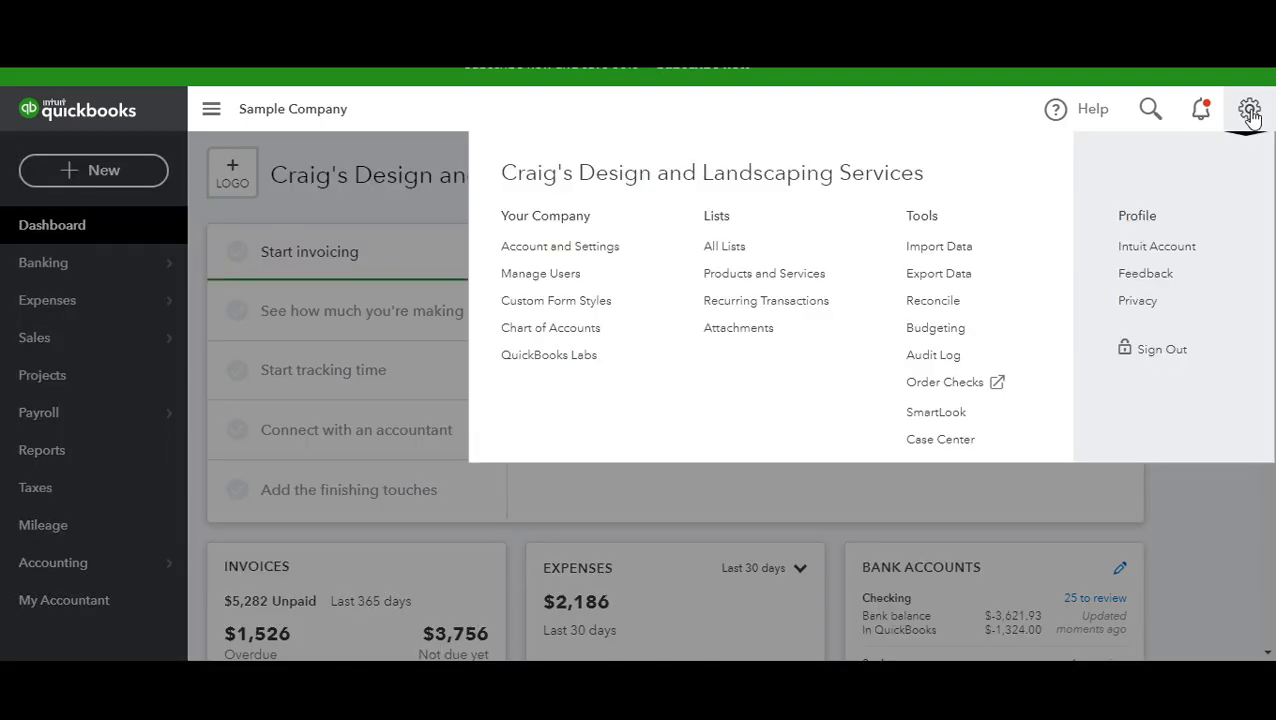
click(709, 331)
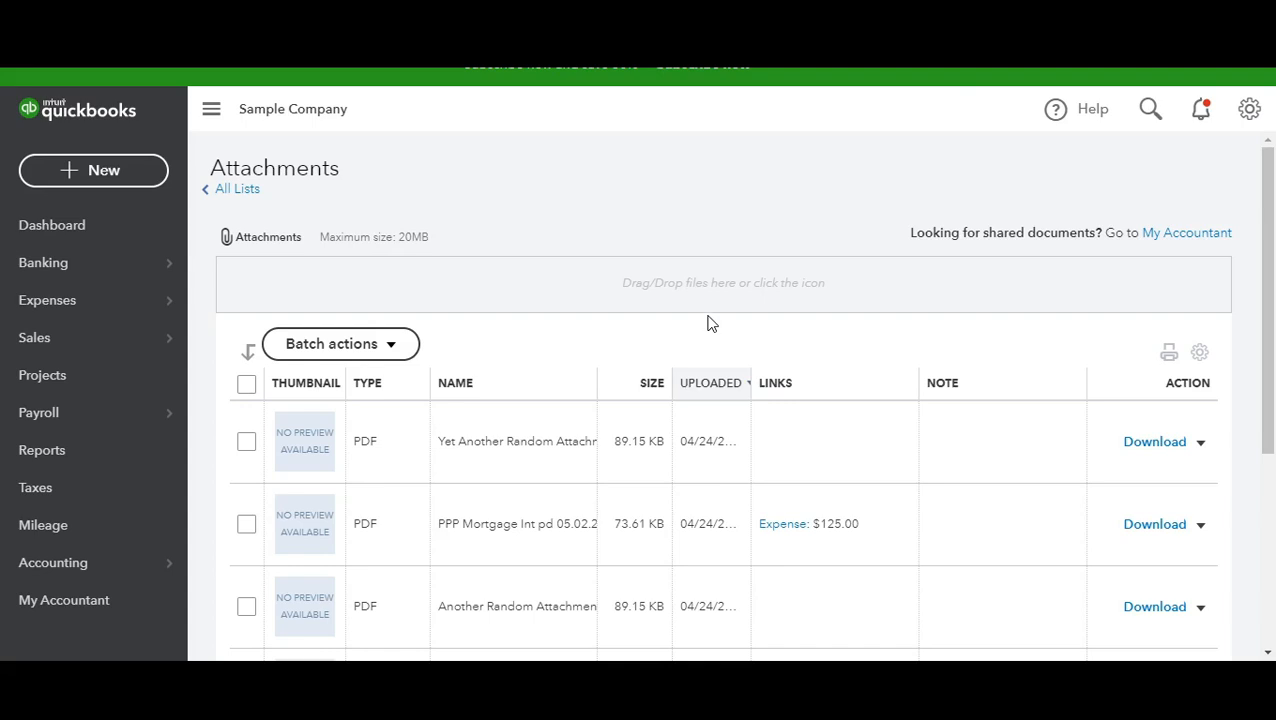
Sort the attachments by name and select the PPP Mortgage Int, PPP Rent pd 04.30.2020 and PPP Utilities pd 05.07.2020 files.
click(450, 389)
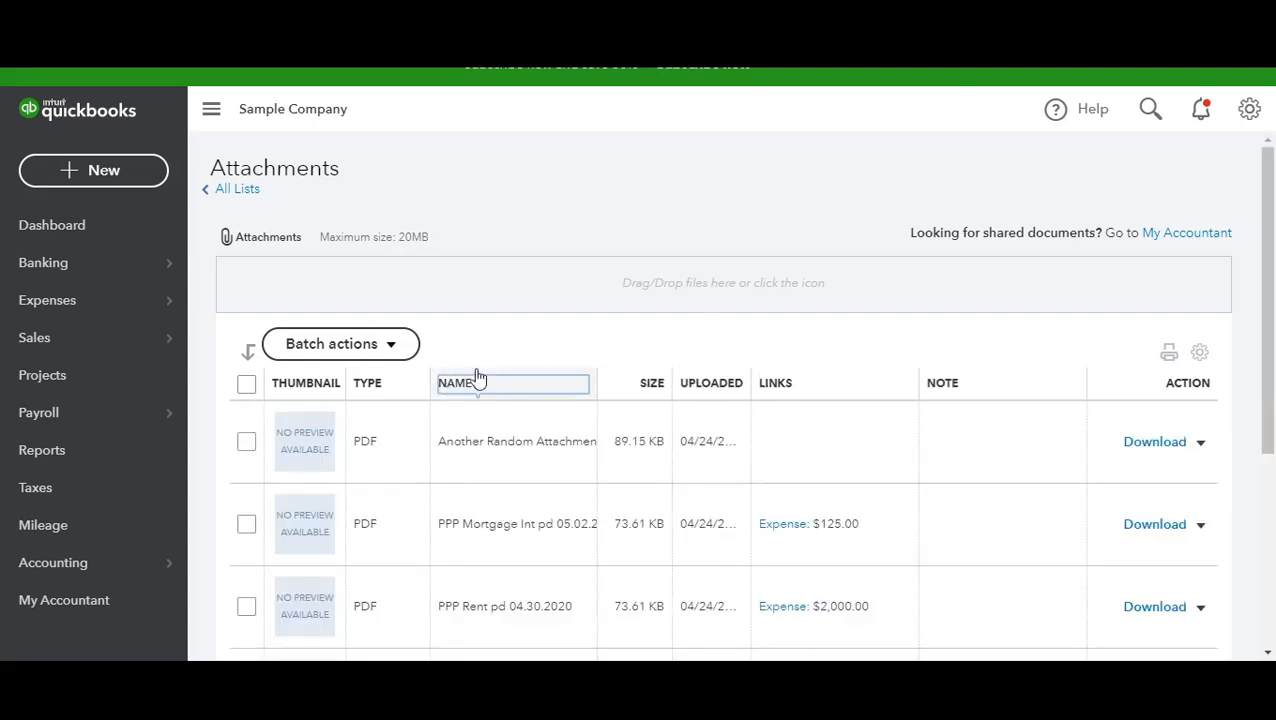
scroll(473, 340, down, 3)
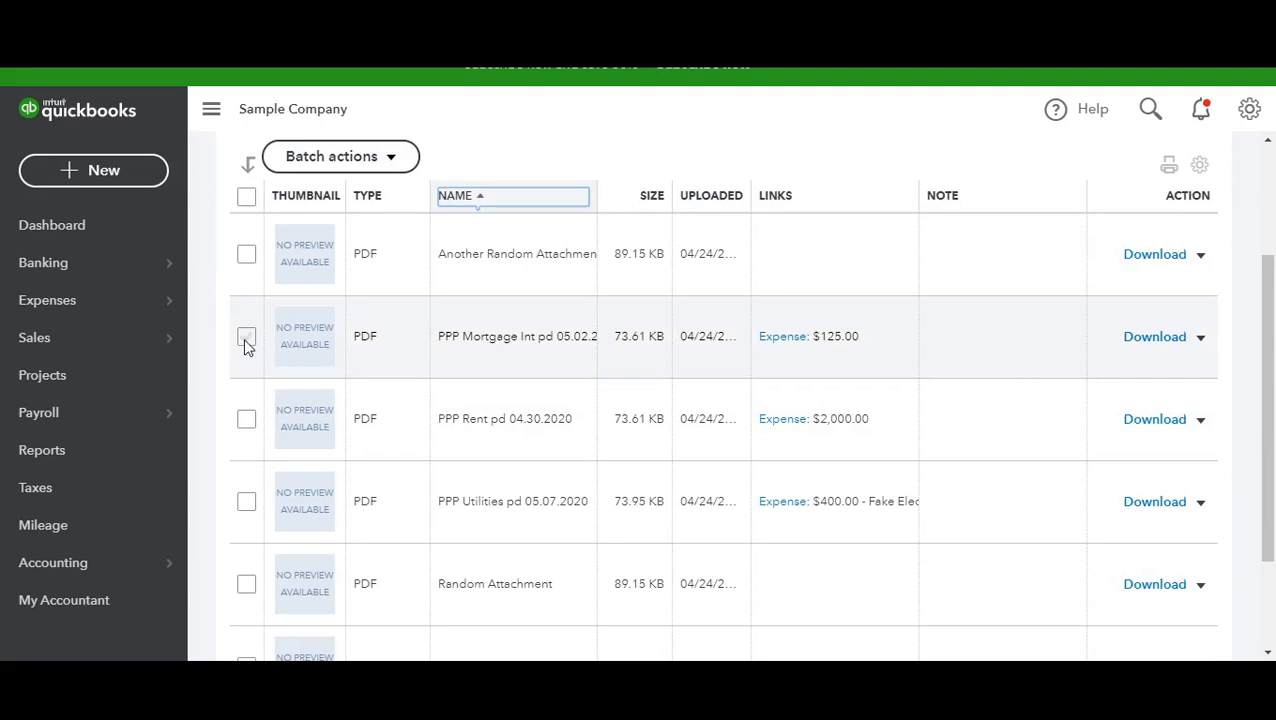
click(246, 336)
click(246, 419)
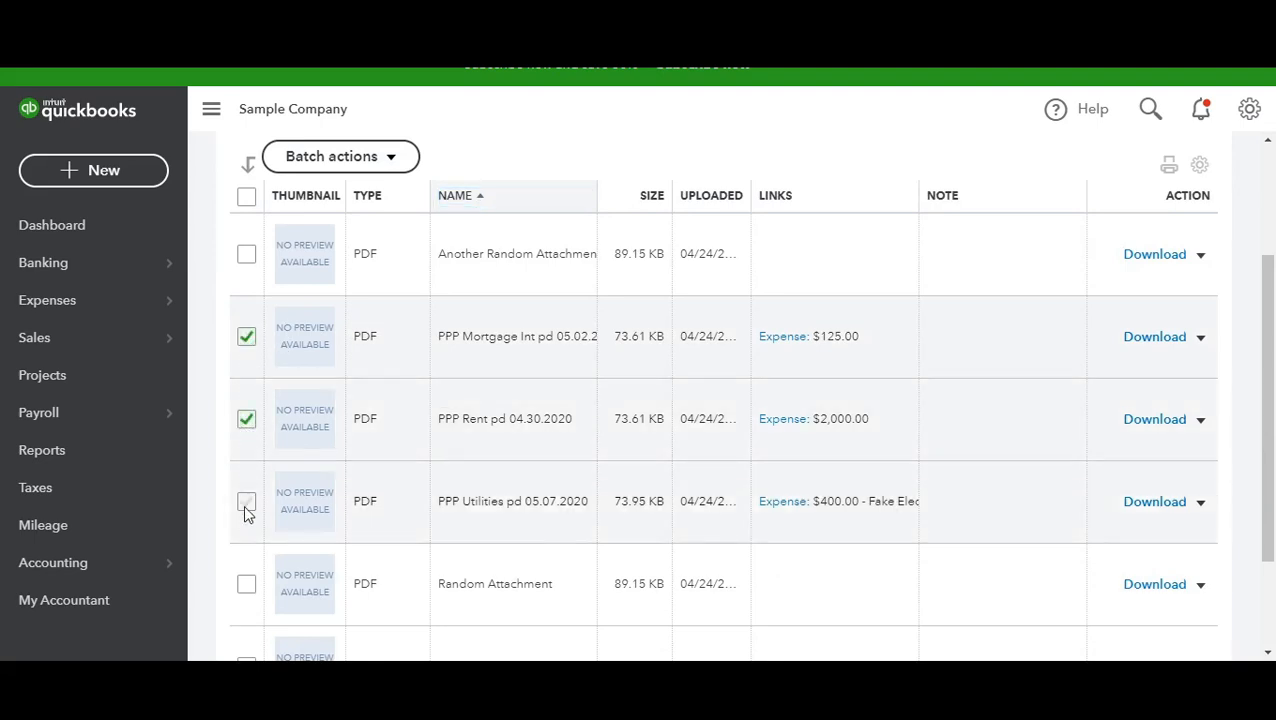
click(246, 502)
Export the selected PPP attachments as a batch and open the downloaded zip archive.
click(345, 160)
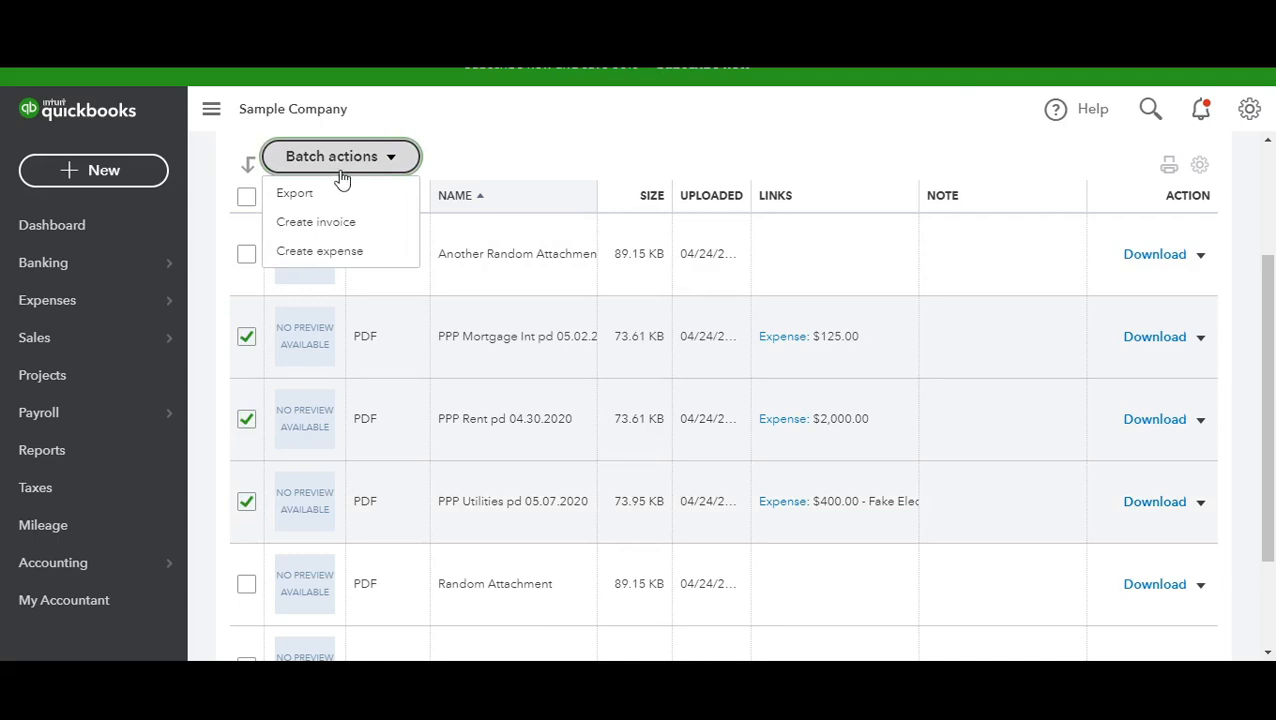
click(318, 195)
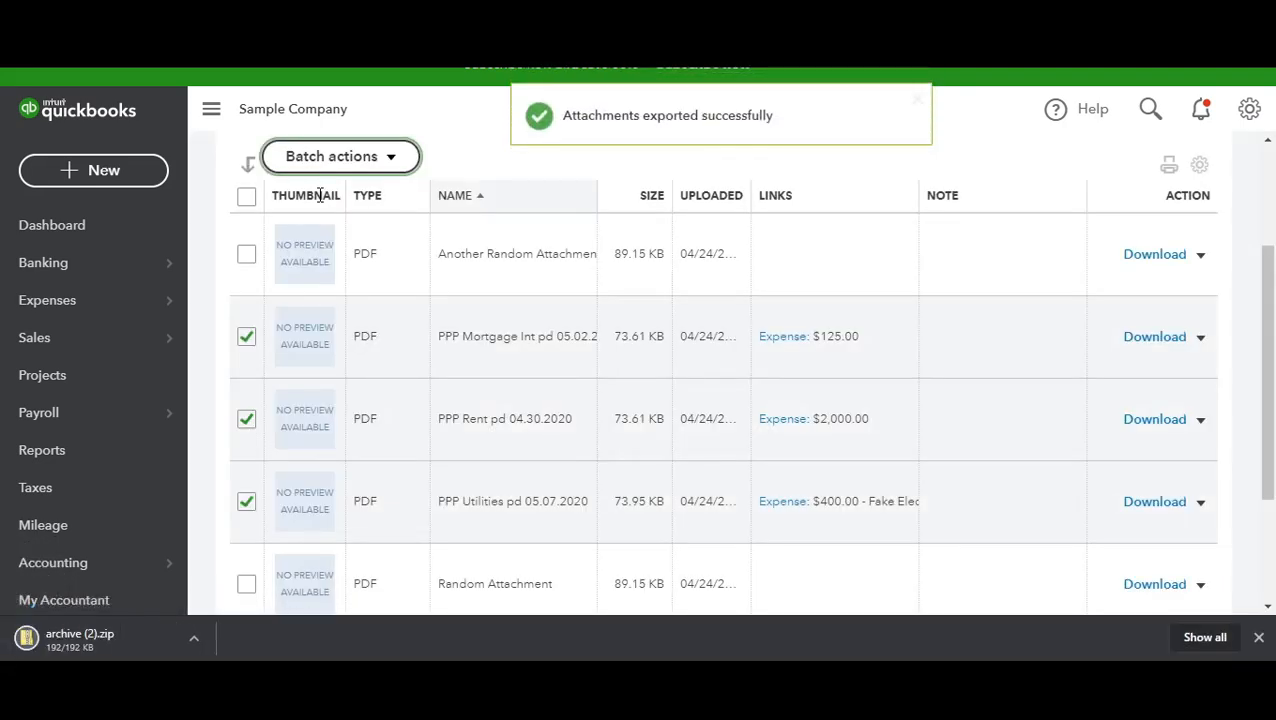
click(121, 640)
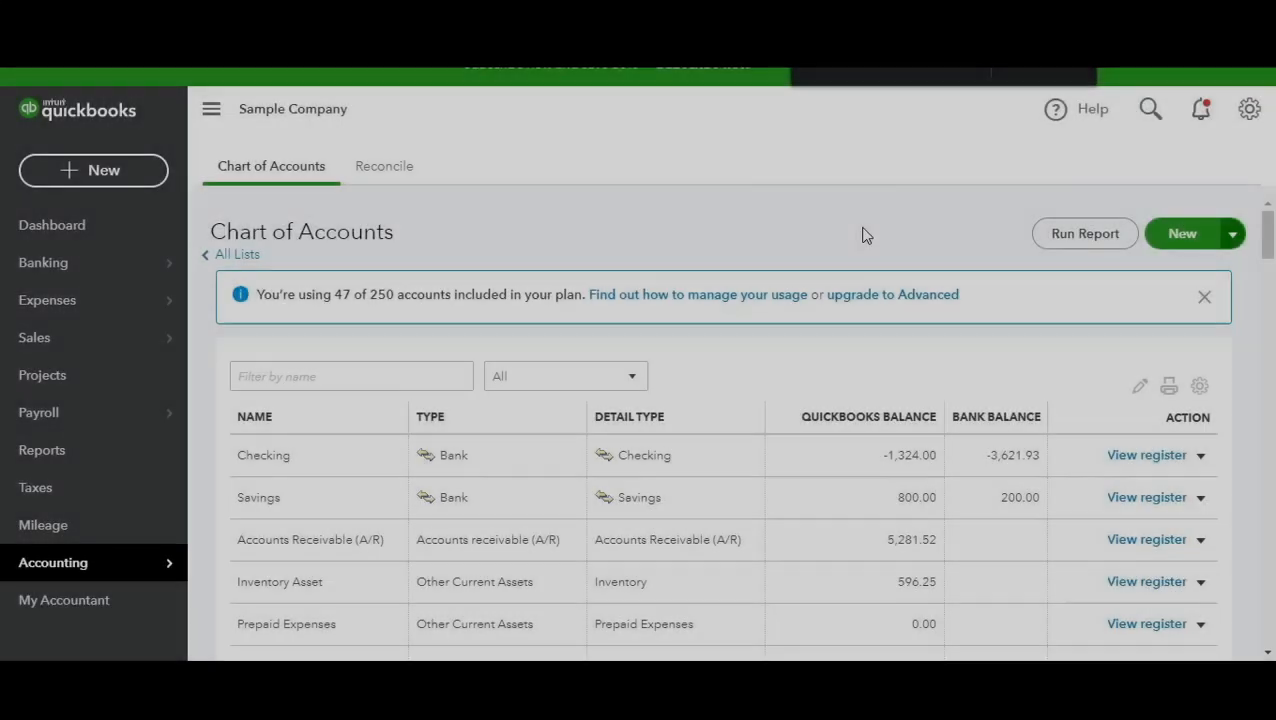
Start a new account in the chart of accounts with account type Expenses and detail type Interest Paid.
click(1176, 233)
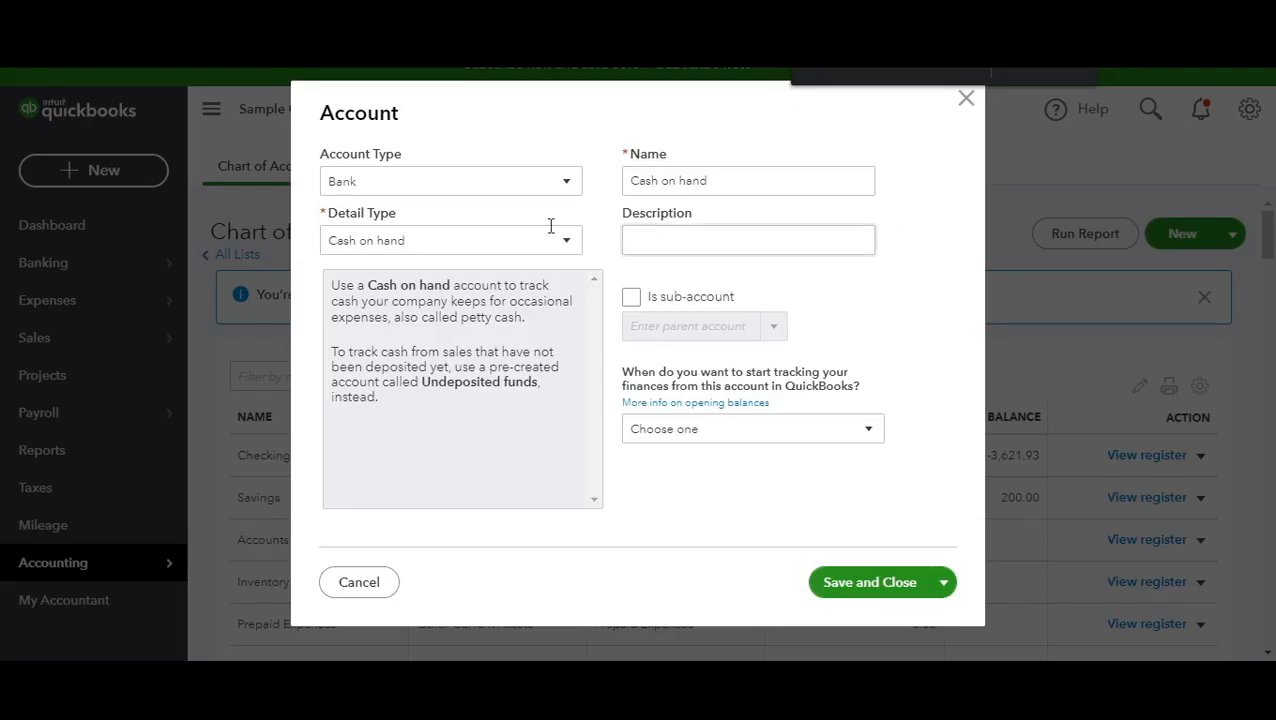
click(466, 184)
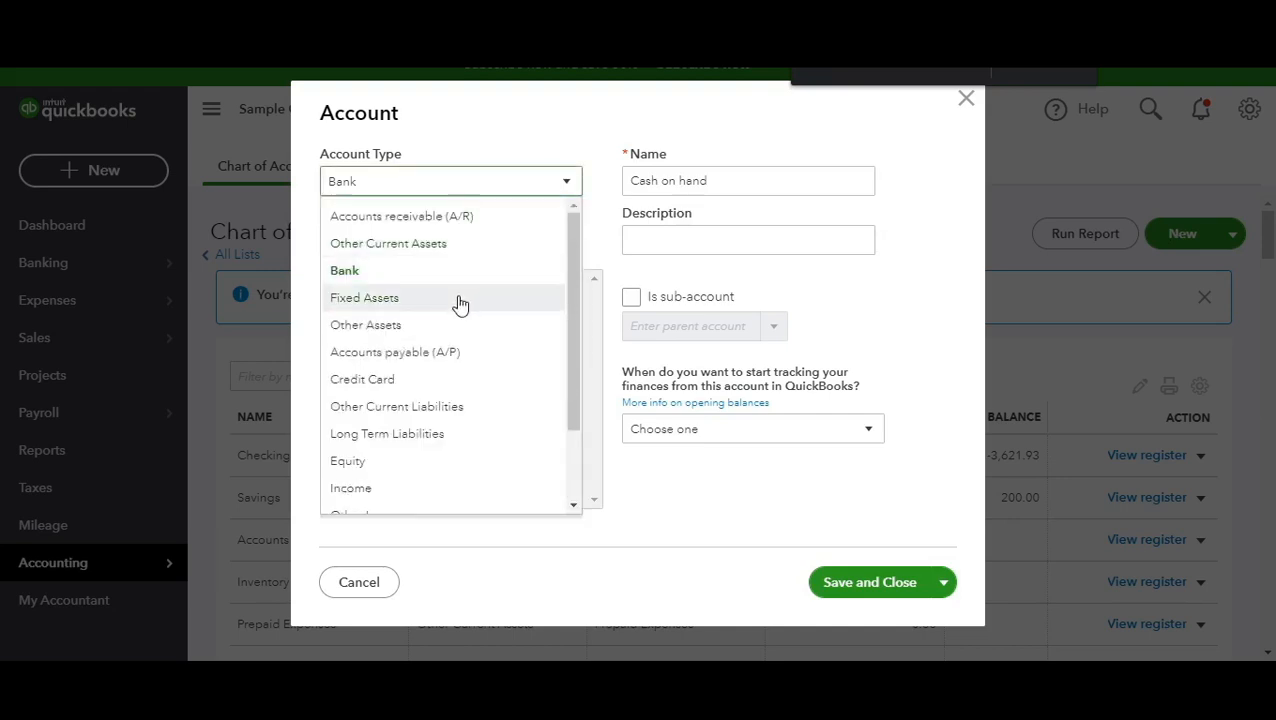
scroll(421, 440, down, 2)
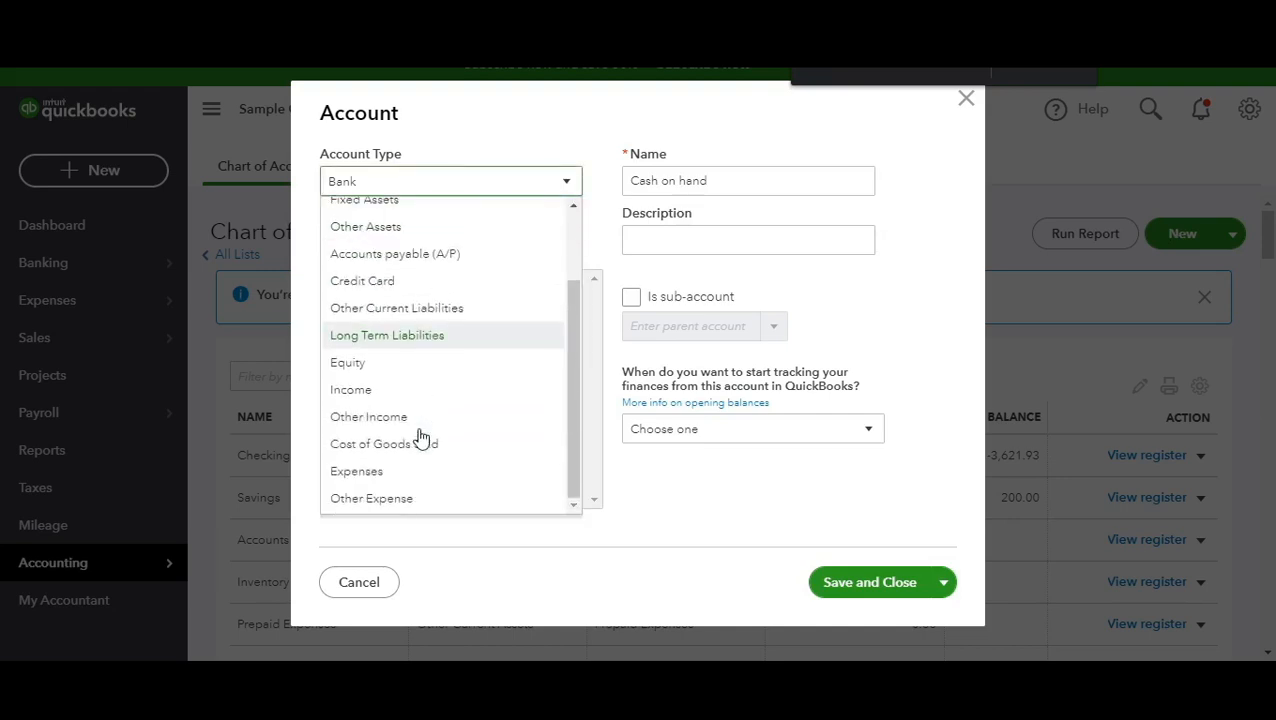
click(384, 478)
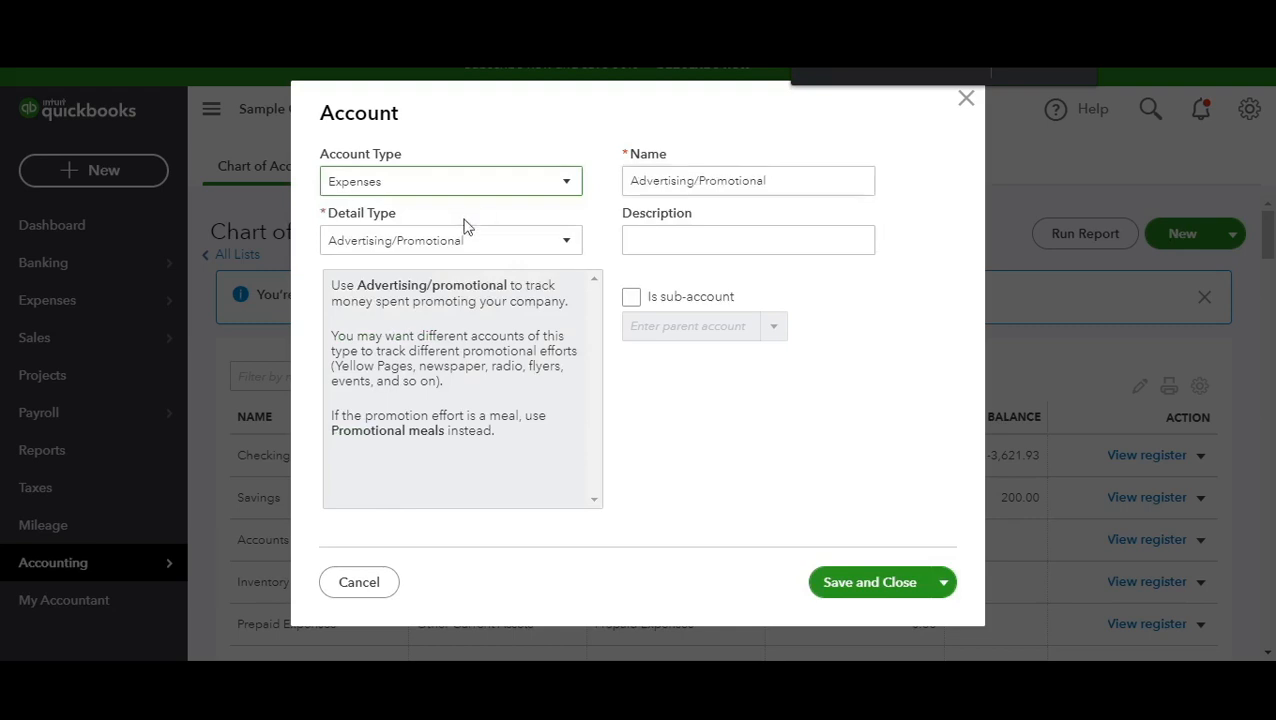
click(452, 245)
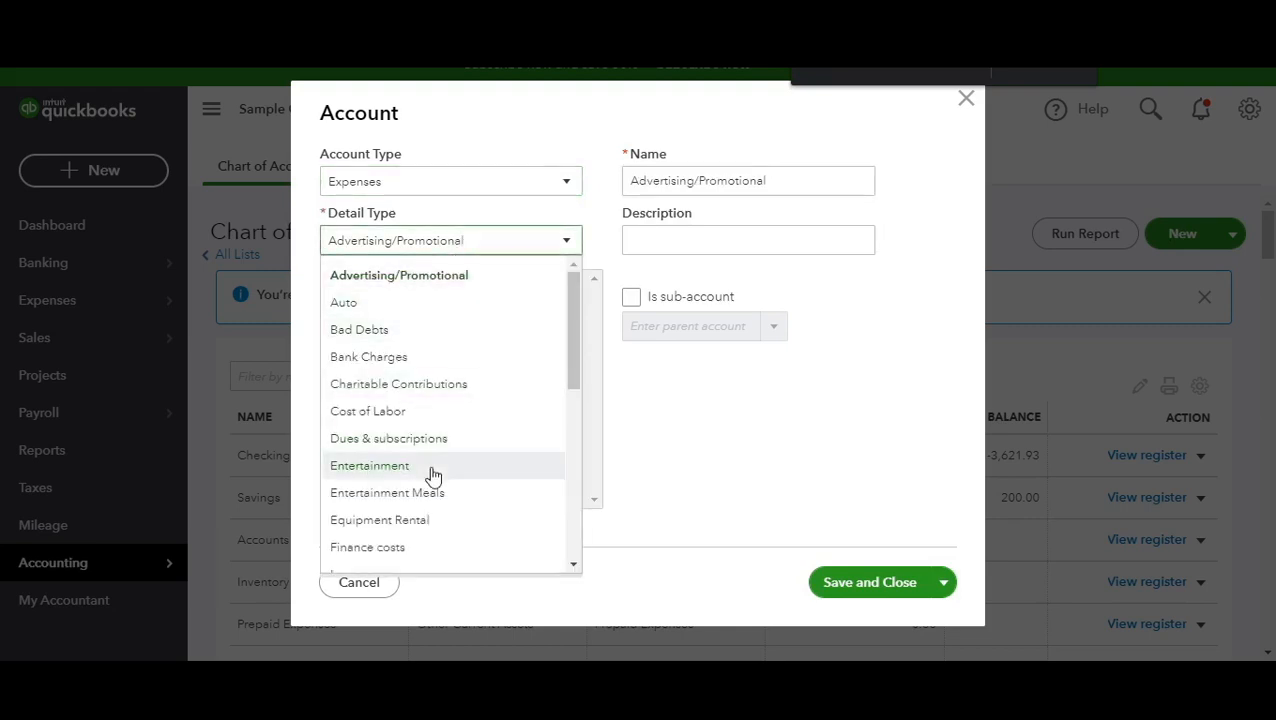
scroll(431, 475, down, 4)
click(403, 417)
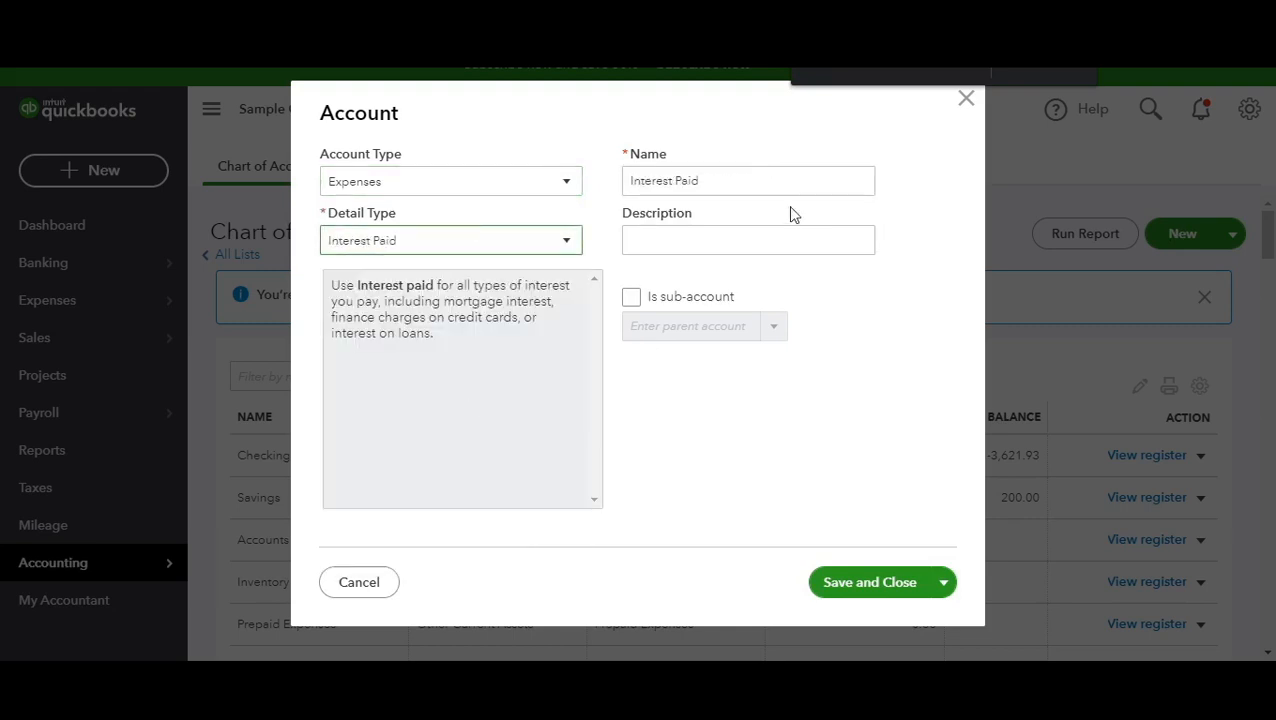
Name the account Mortgage Interest, make it a sub-account of the Interest expense account, then save and close it.
drag(760, 180, 601, 180)
text(Mo)
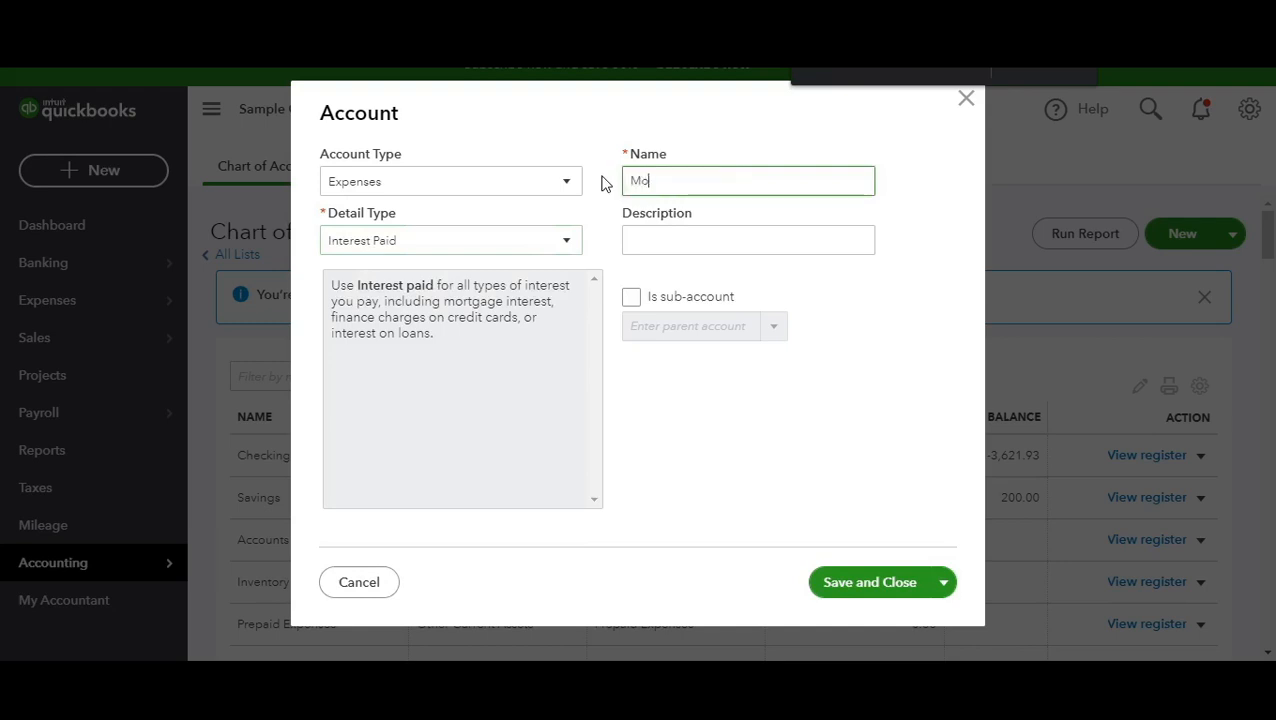
text(rtgage Interest)
click(631, 297)
click(662, 327)
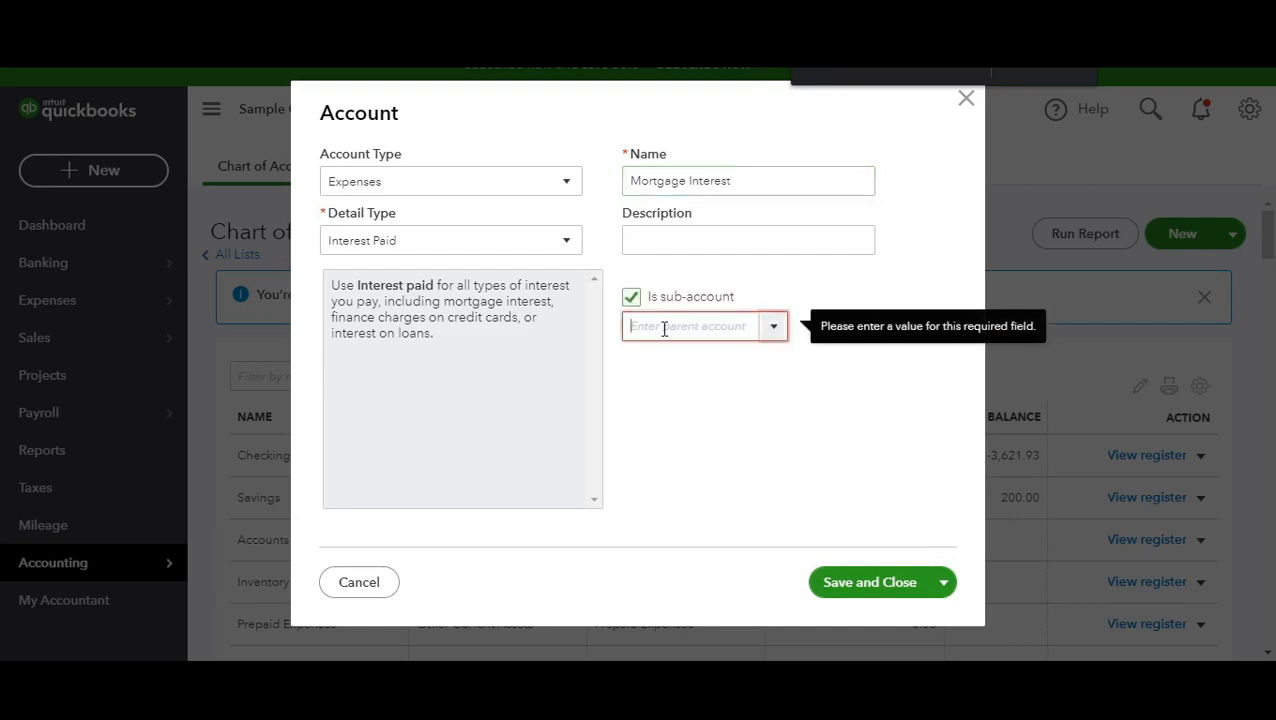
text(Interest)
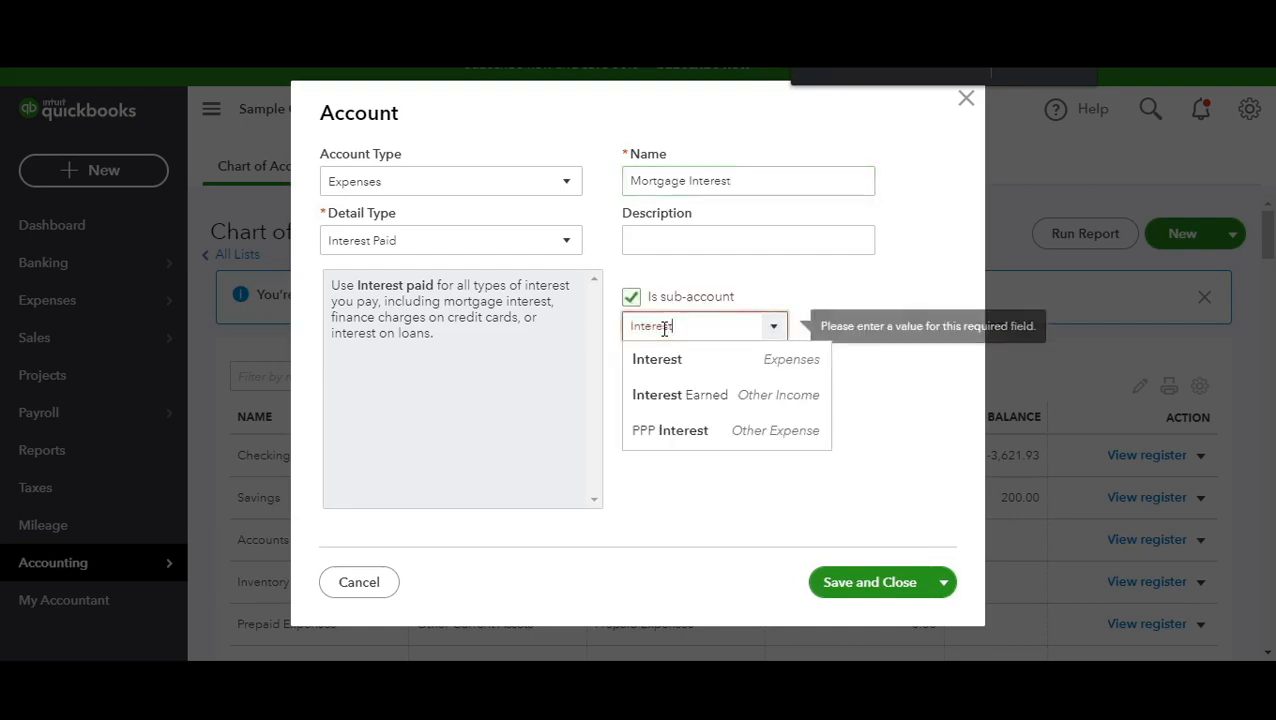
click(702, 361)
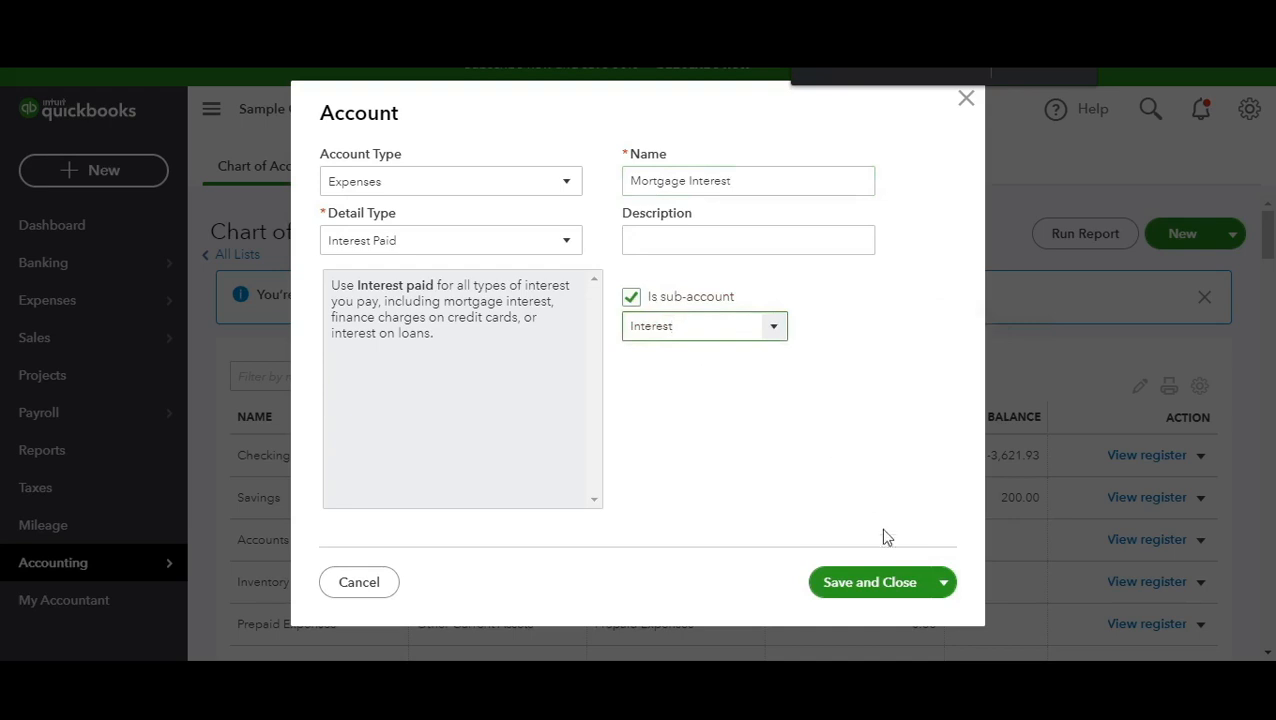
click(879, 584)
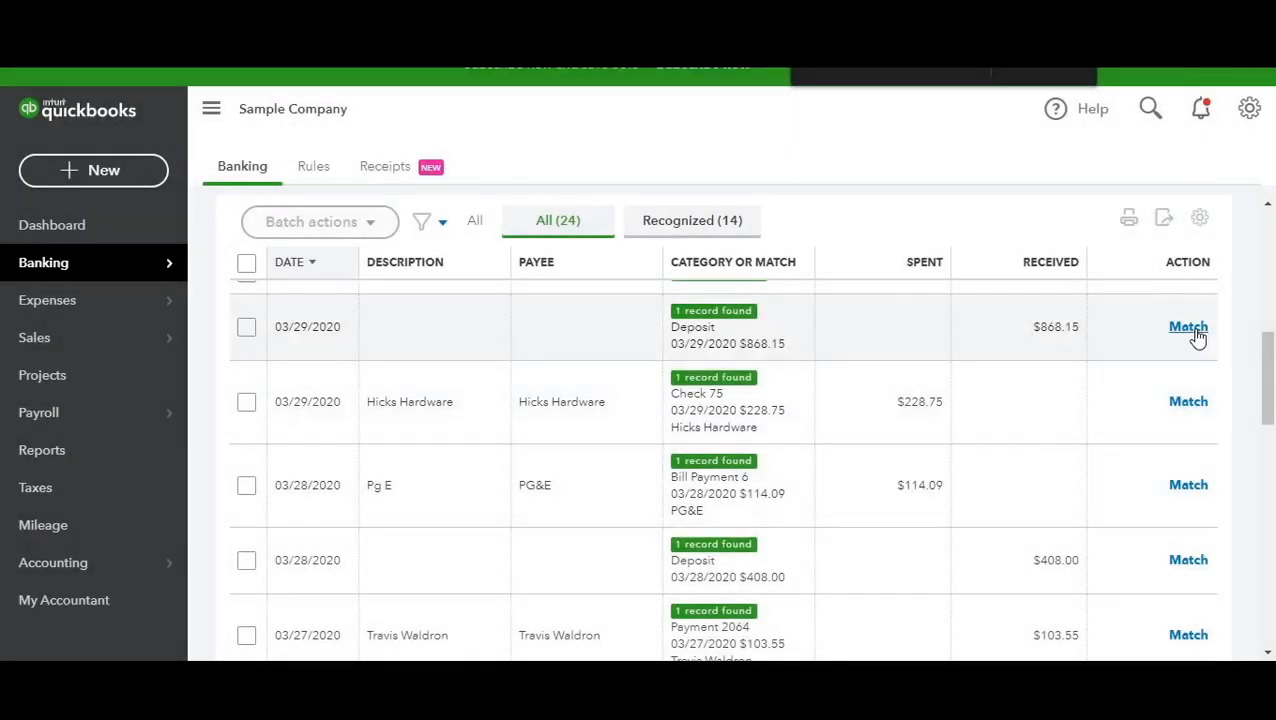
Accept the suggested matches for seven bank transactions, from the $868.15 deposit through the $50.00 payment, then open the $19.99 Squeaky Kleen Car transaction.
click(1188, 326)
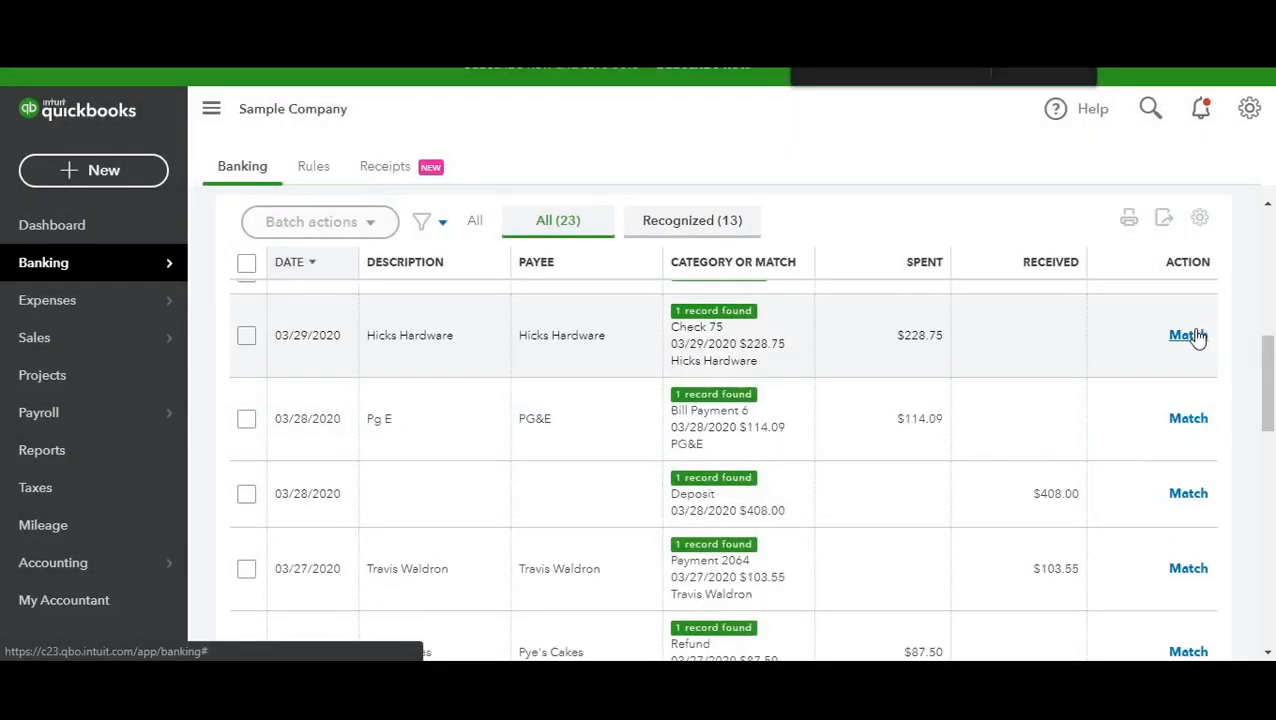
click(1188, 335)
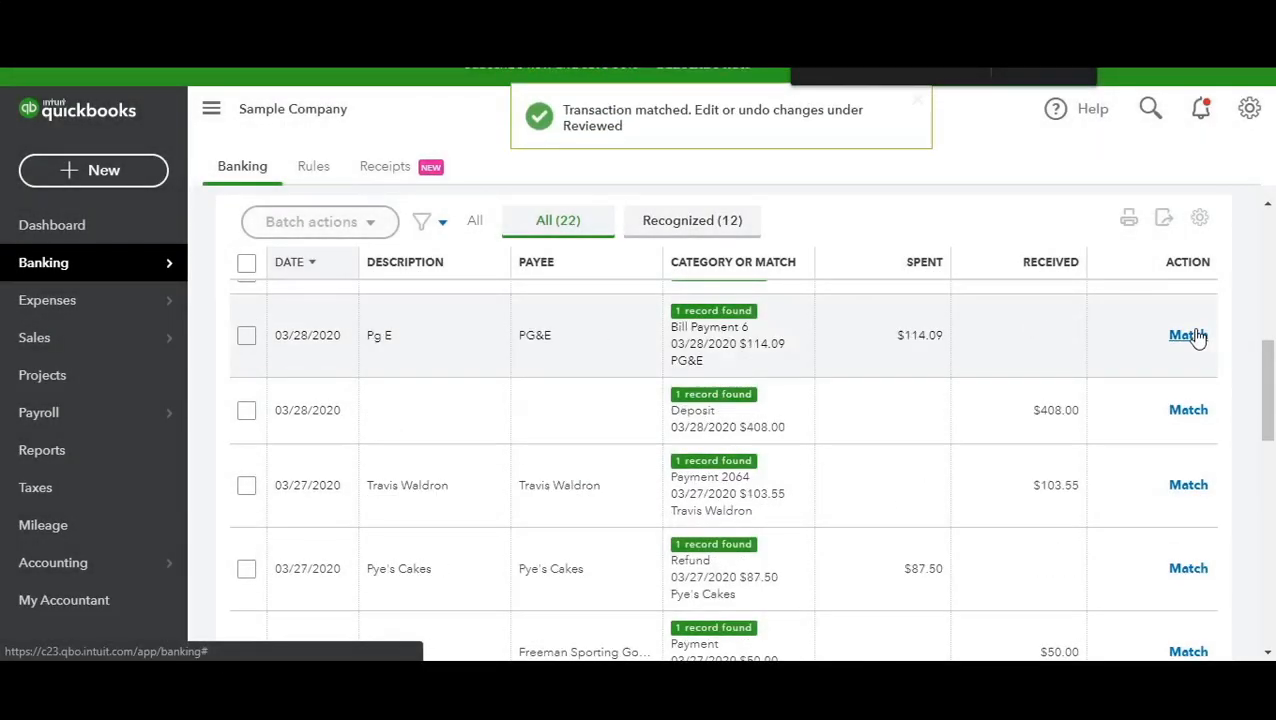
click(1195, 336)
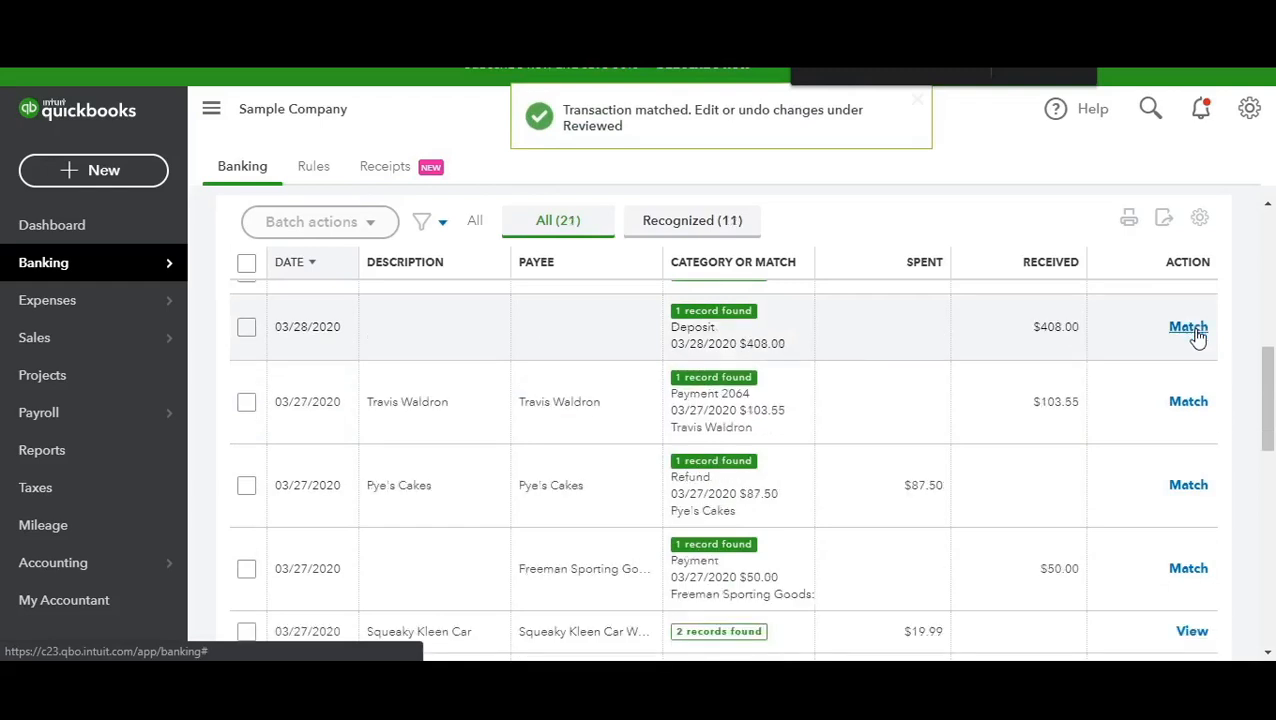
click(1188, 328)
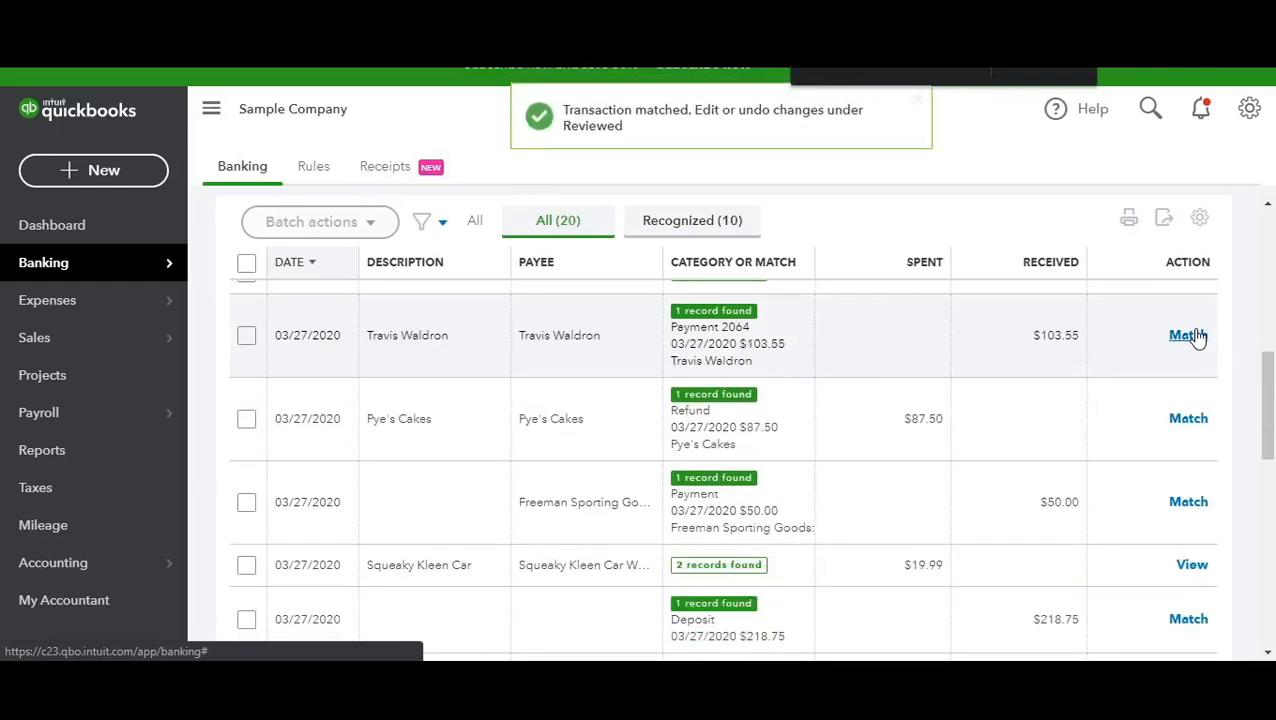
click(1188, 335)
click(1188, 335)
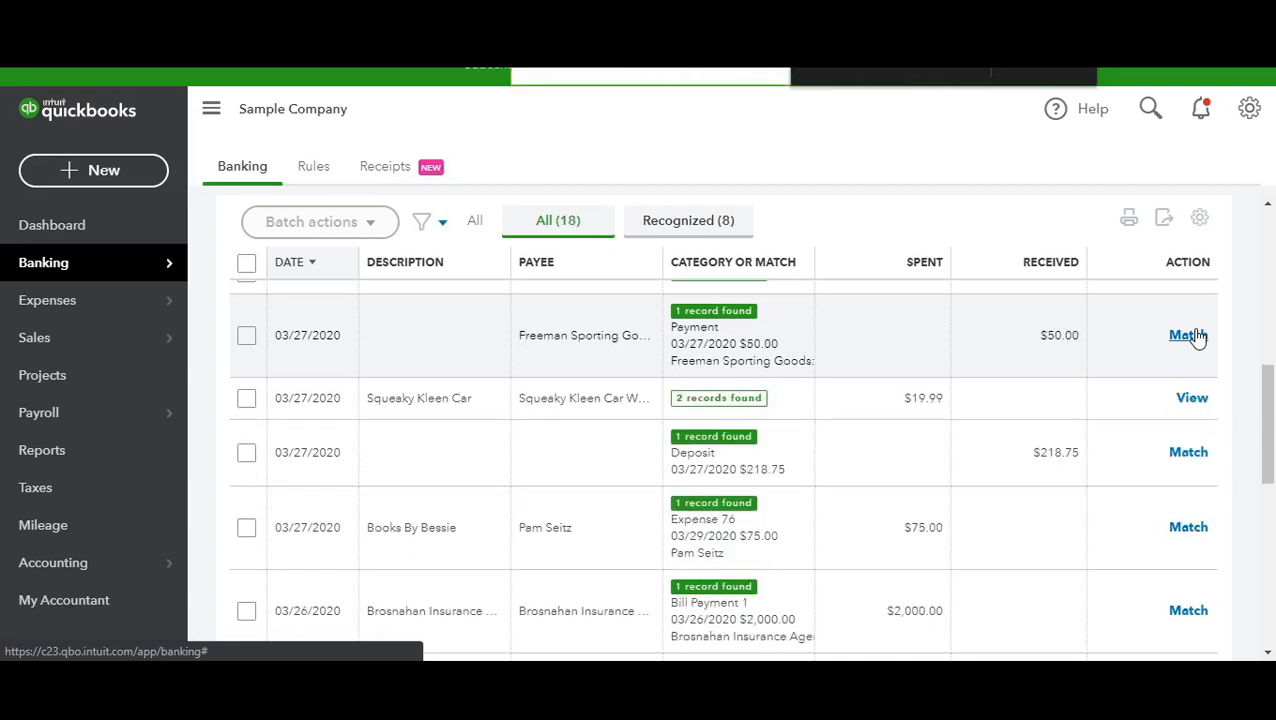
click(1188, 335)
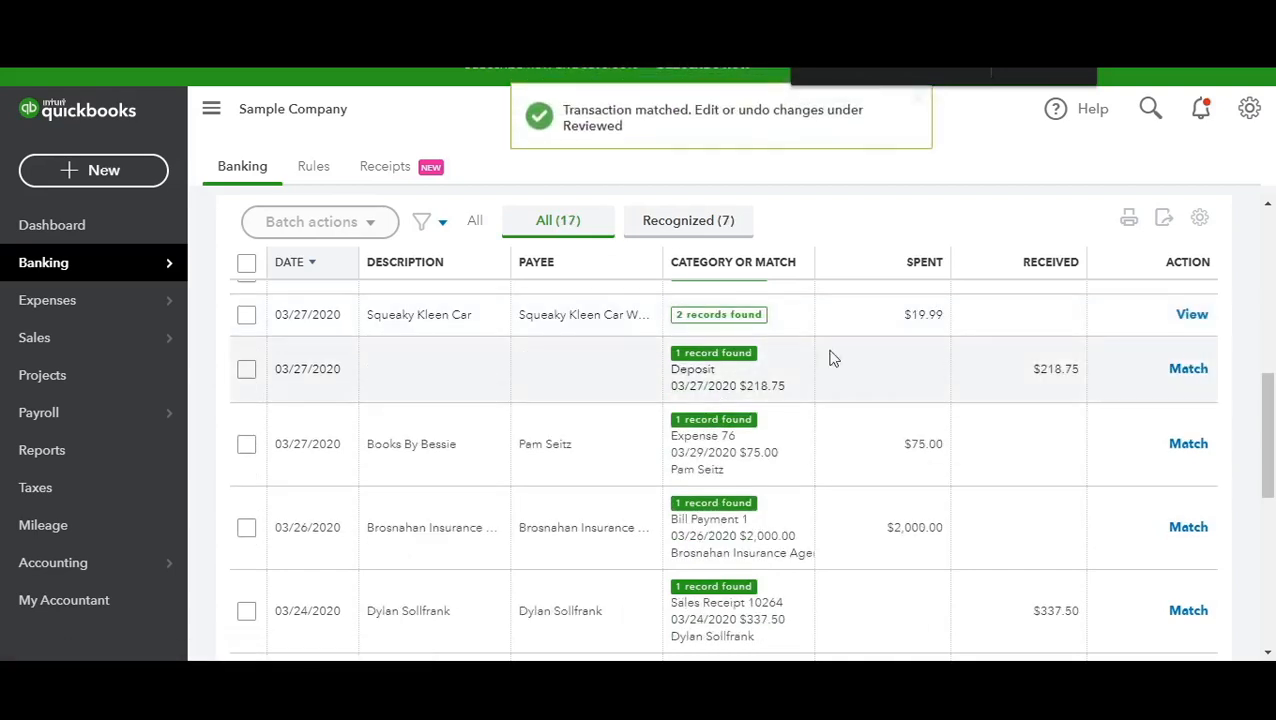
click(598, 311)
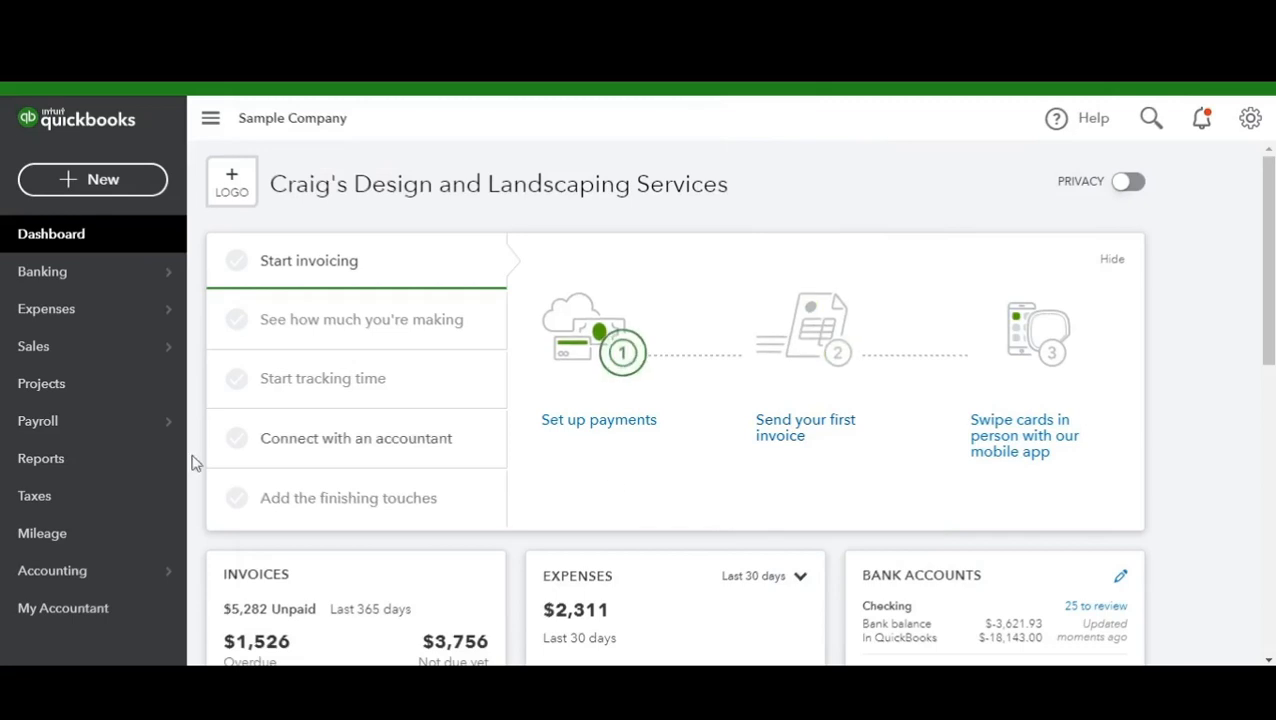
Open the Profit and Loss report from the favorite reports.
click(70, 468)
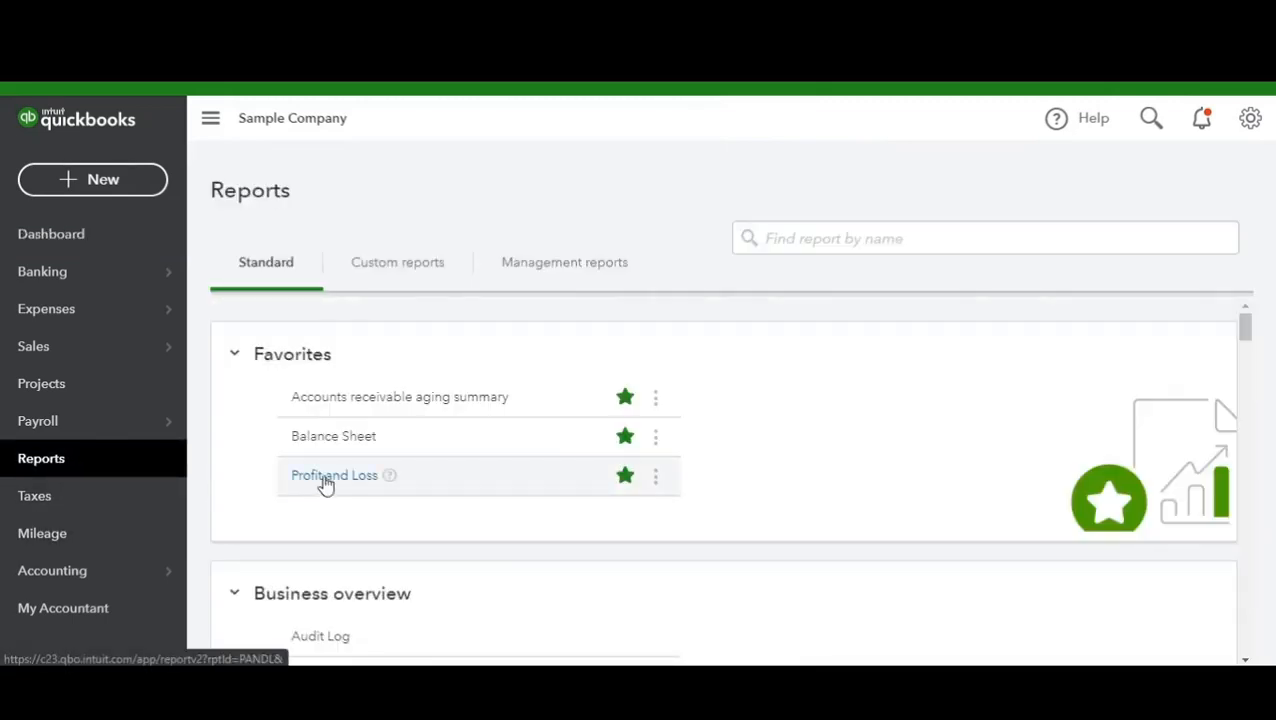
click(325, 478)
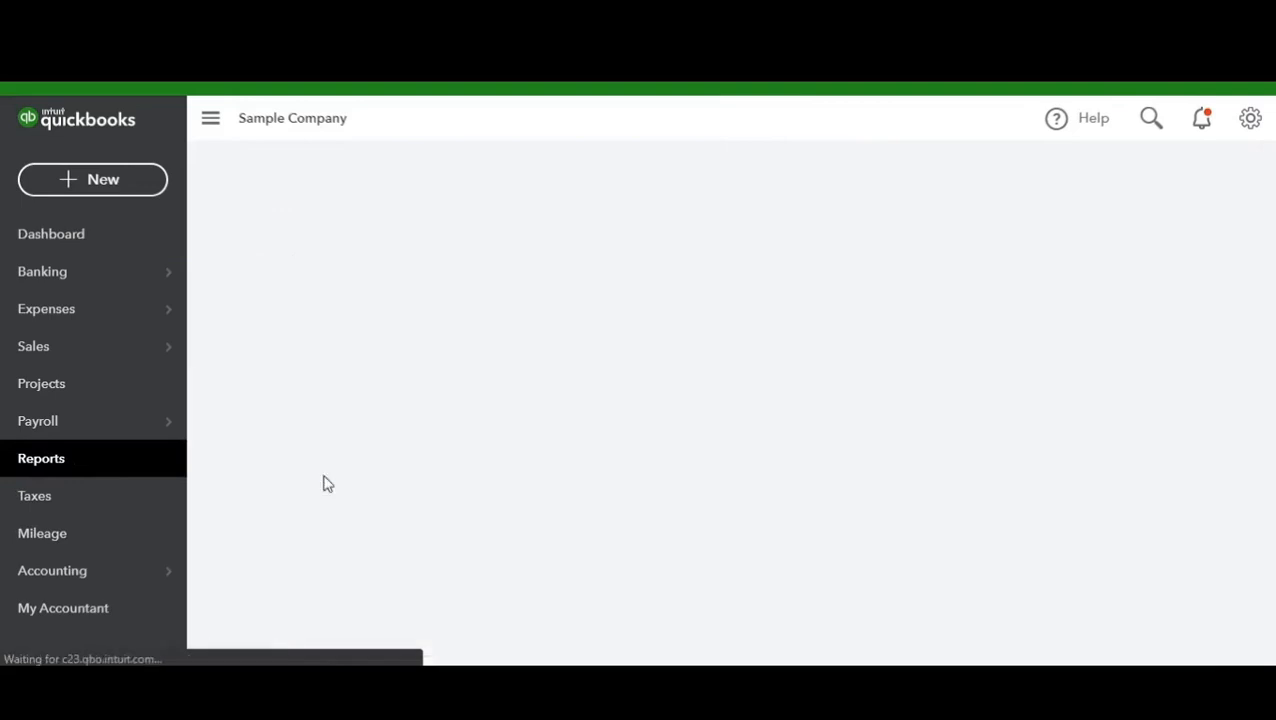
Set the Profit and Loss period to 04/13/2020 through 06/07/2020, choose the Cash accounting method and run the report.
click(512, 262)
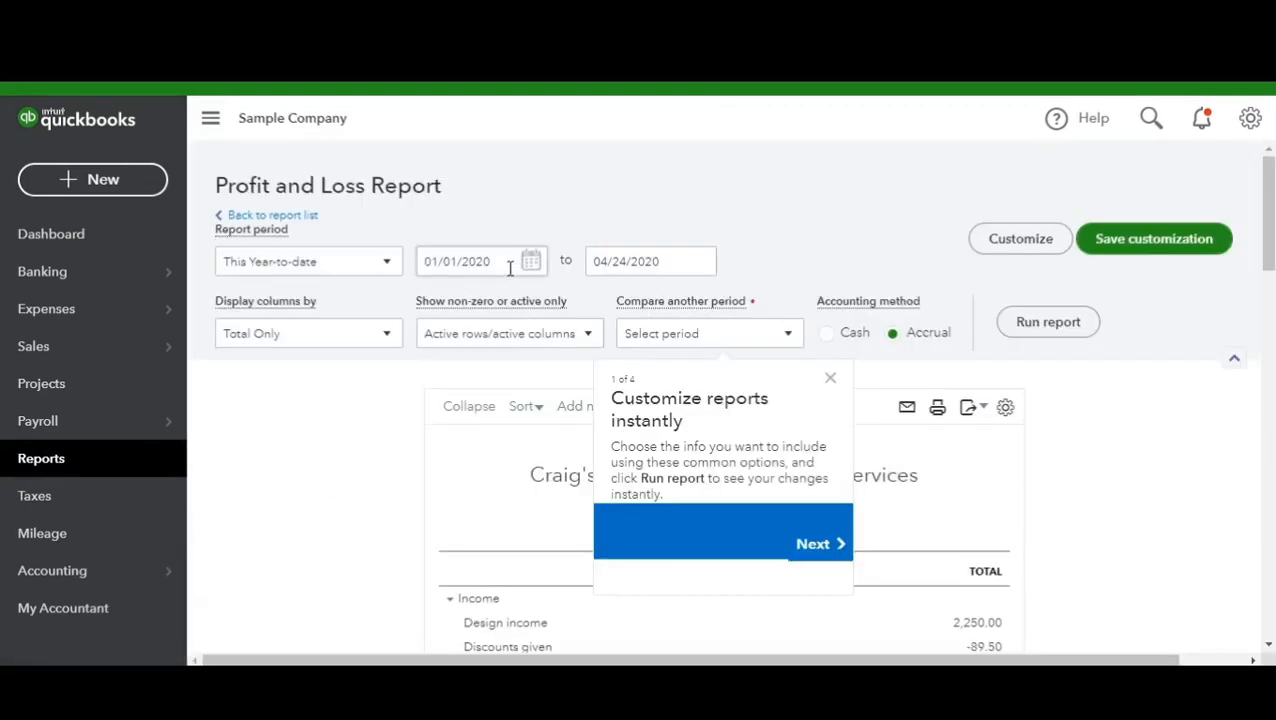
drag(510, 262, 378, 270)
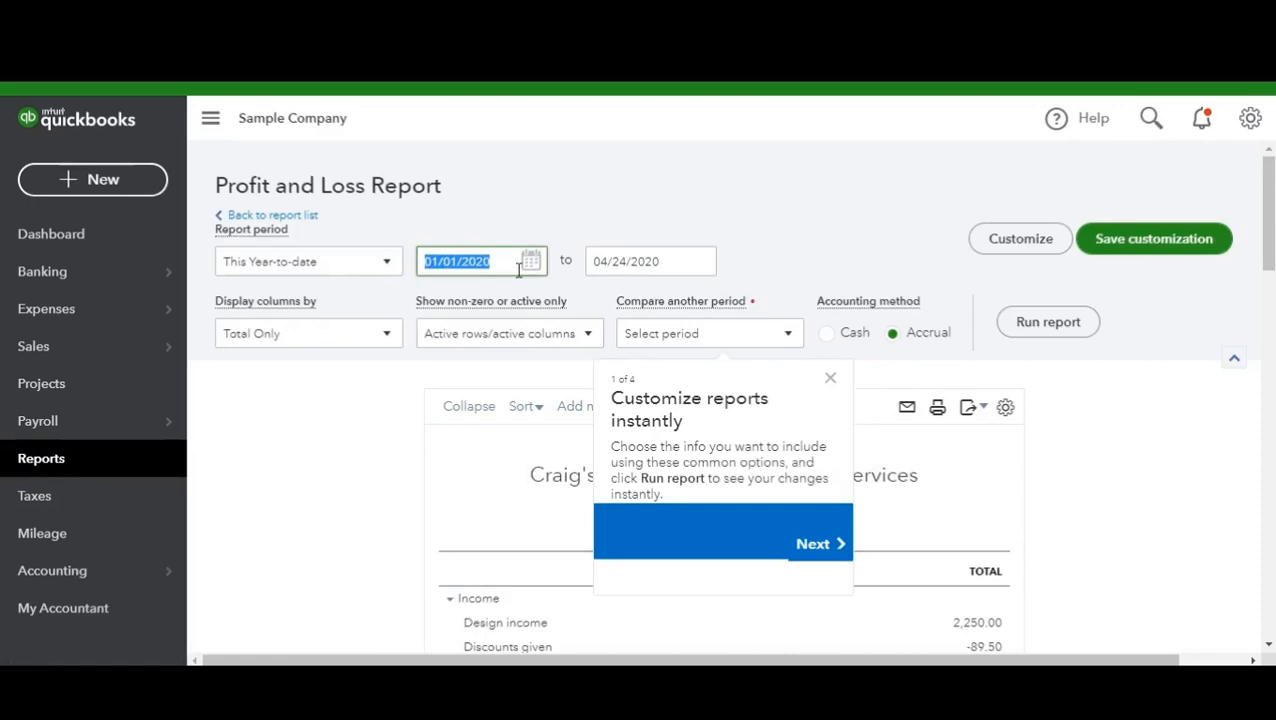
text(4/13/)
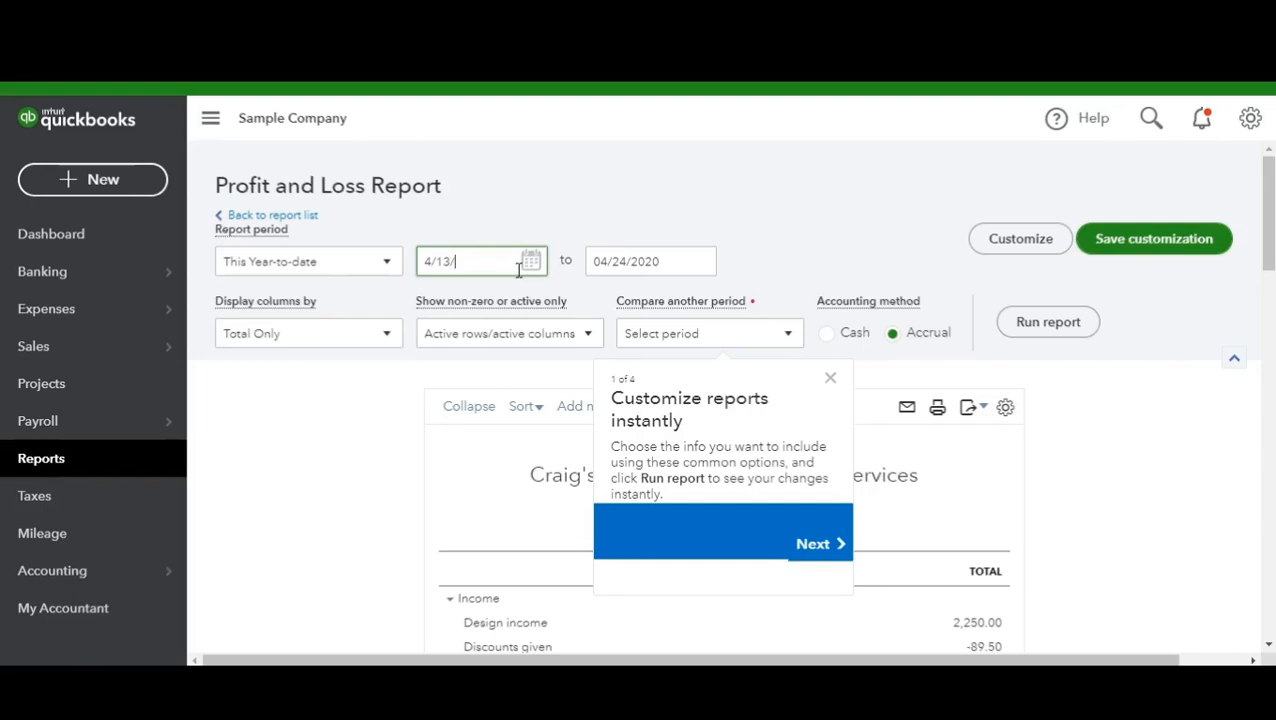
text(2020)
key(Tab)
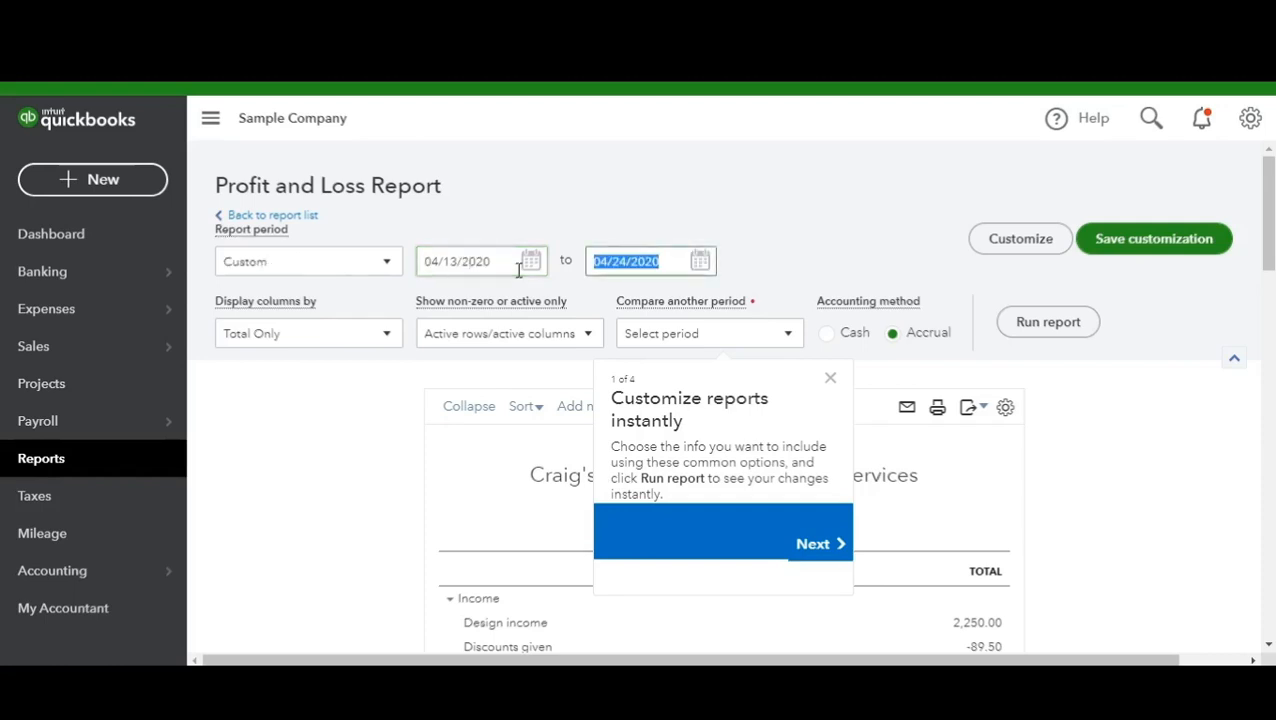
text(6/7/2020)
key(Tab)
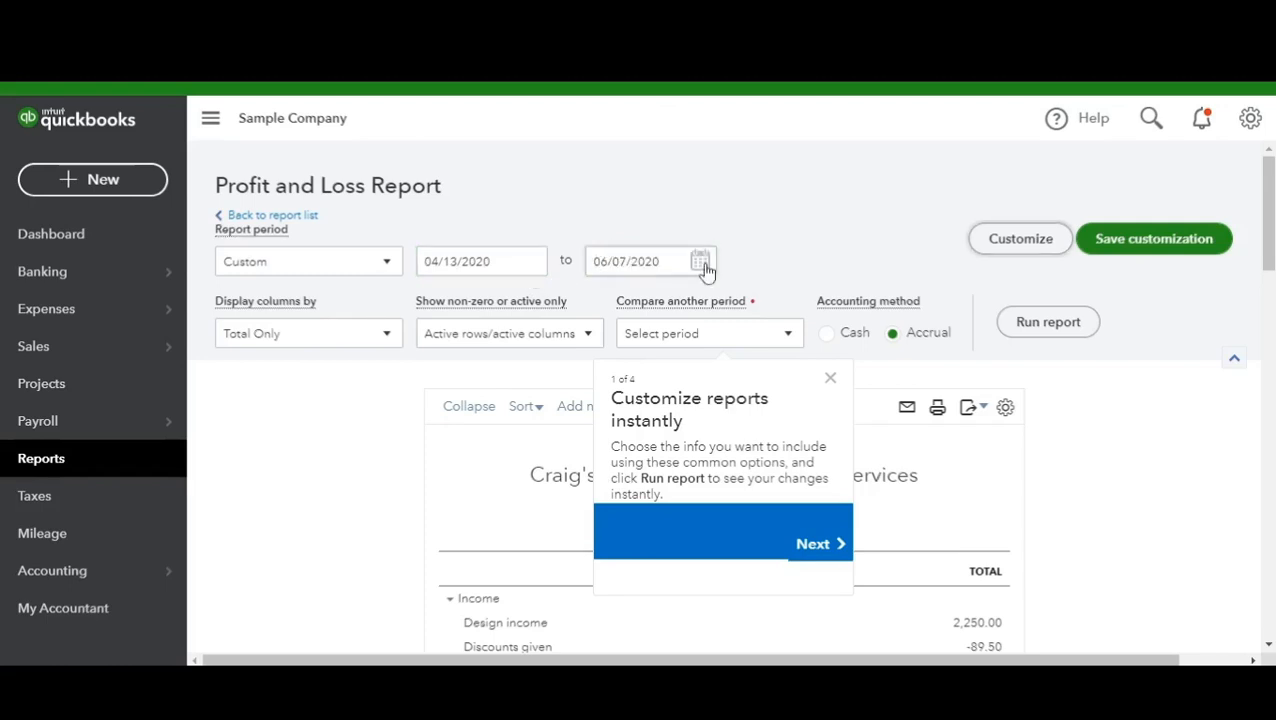
click(825, 334)
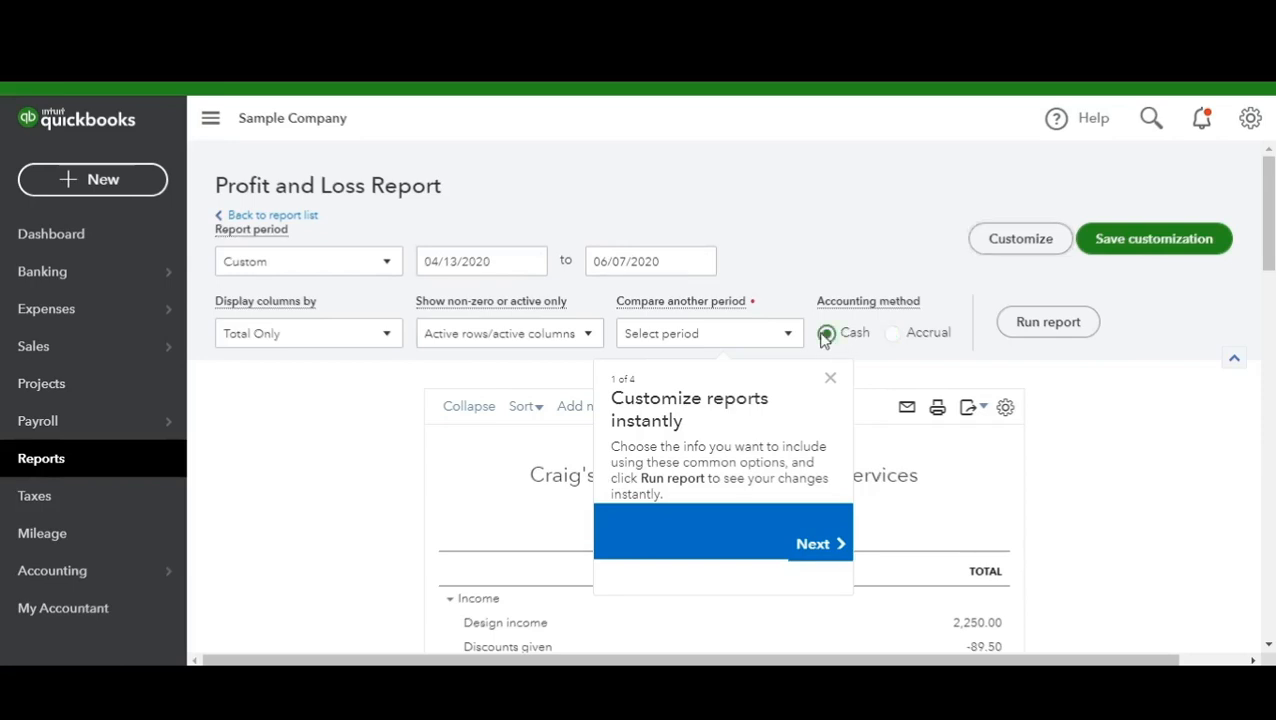
click(1042, 330)
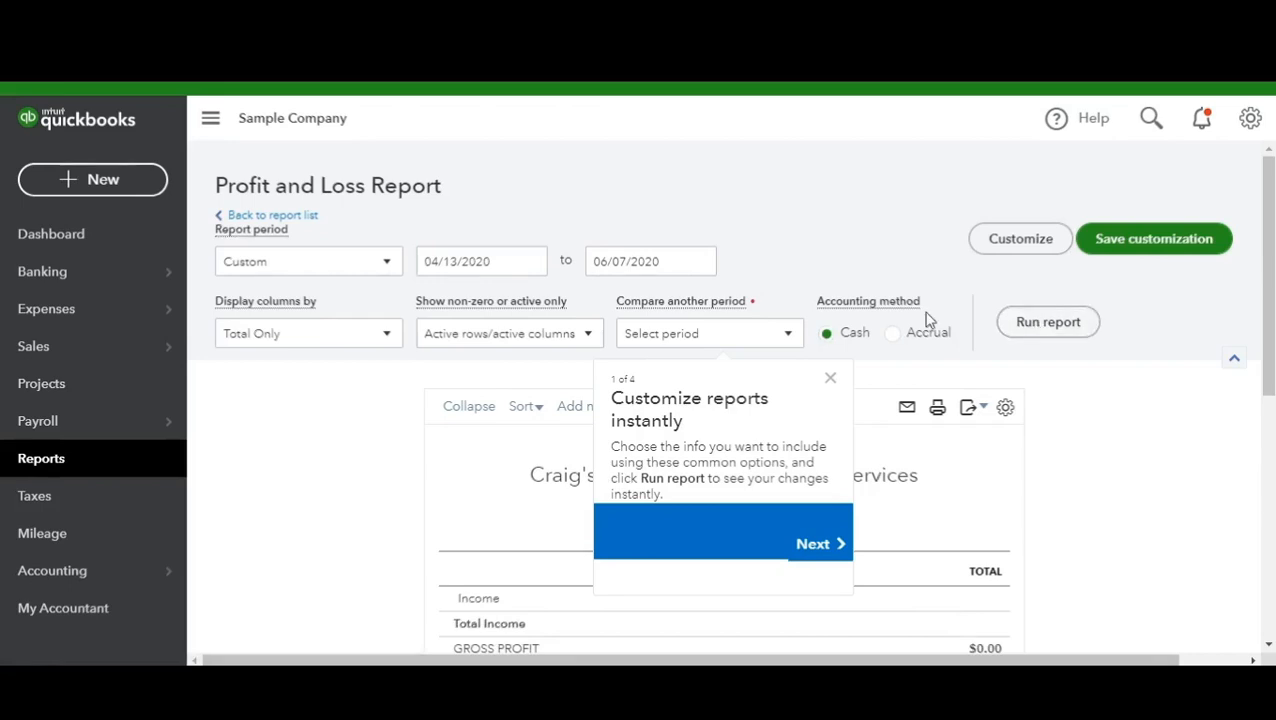
Filter the report by distribution account to Employee Health Care, Mortgage Interest, Rent or Lease, Utilities and Wages Paid.
click(1020, 240)
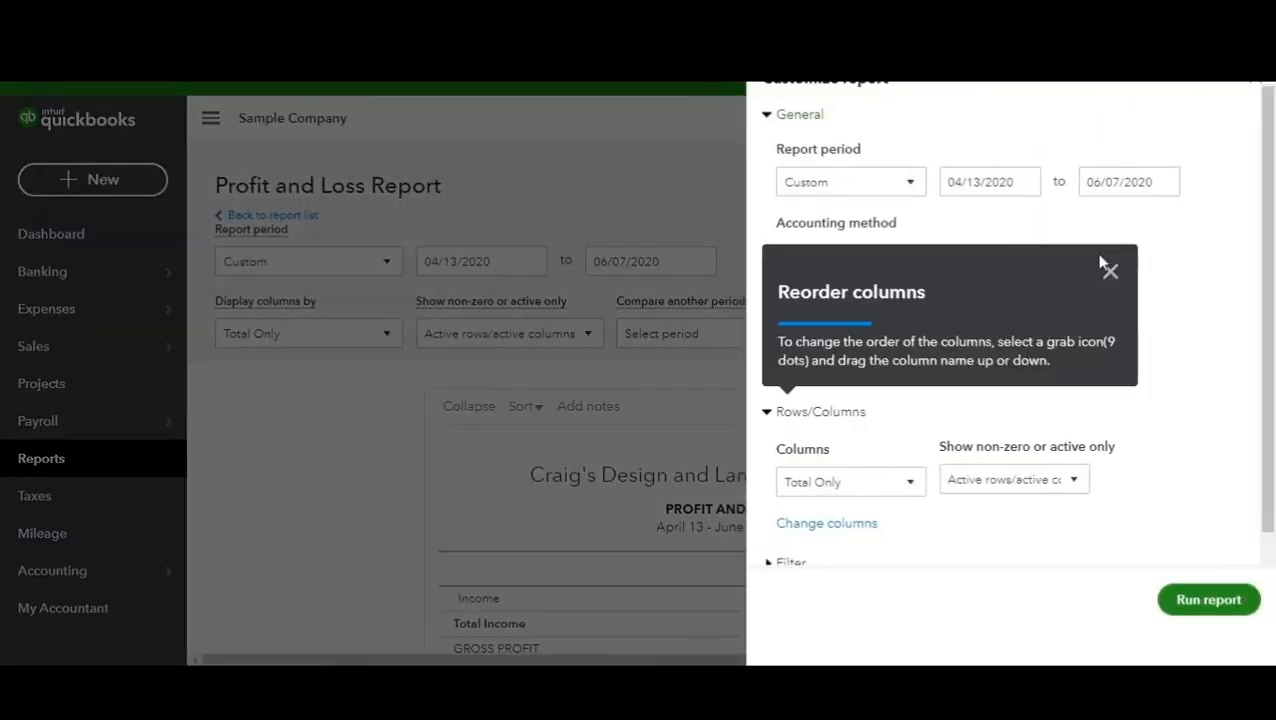
click(1107, 272)
scroll(920, 372, down, 1)
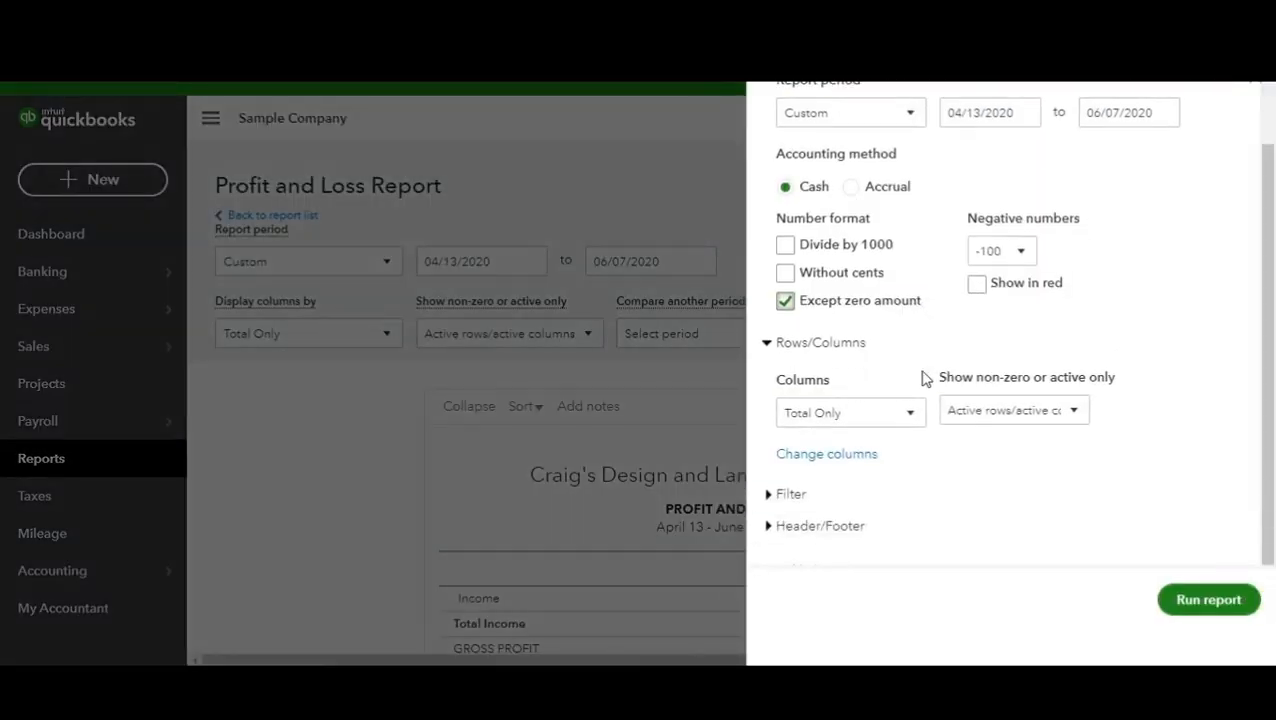
click(770, 496)
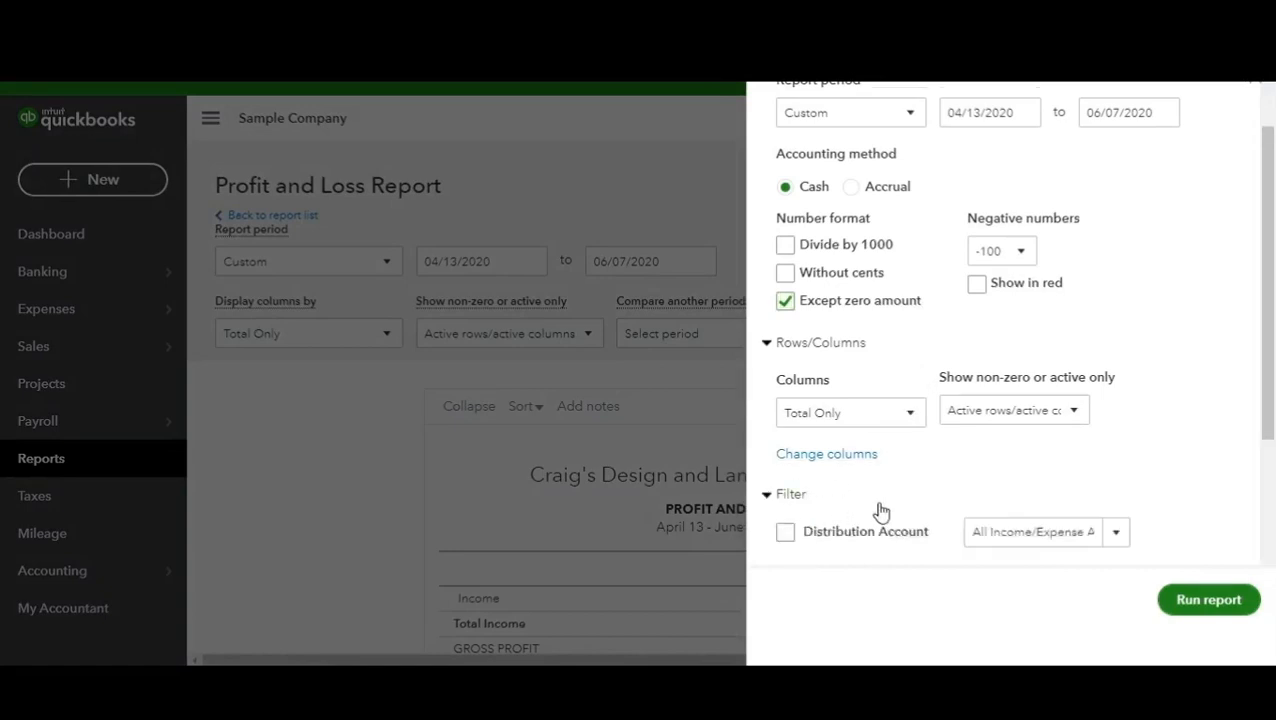
scroll(900, 470, down, 1)
click(1116, 440)
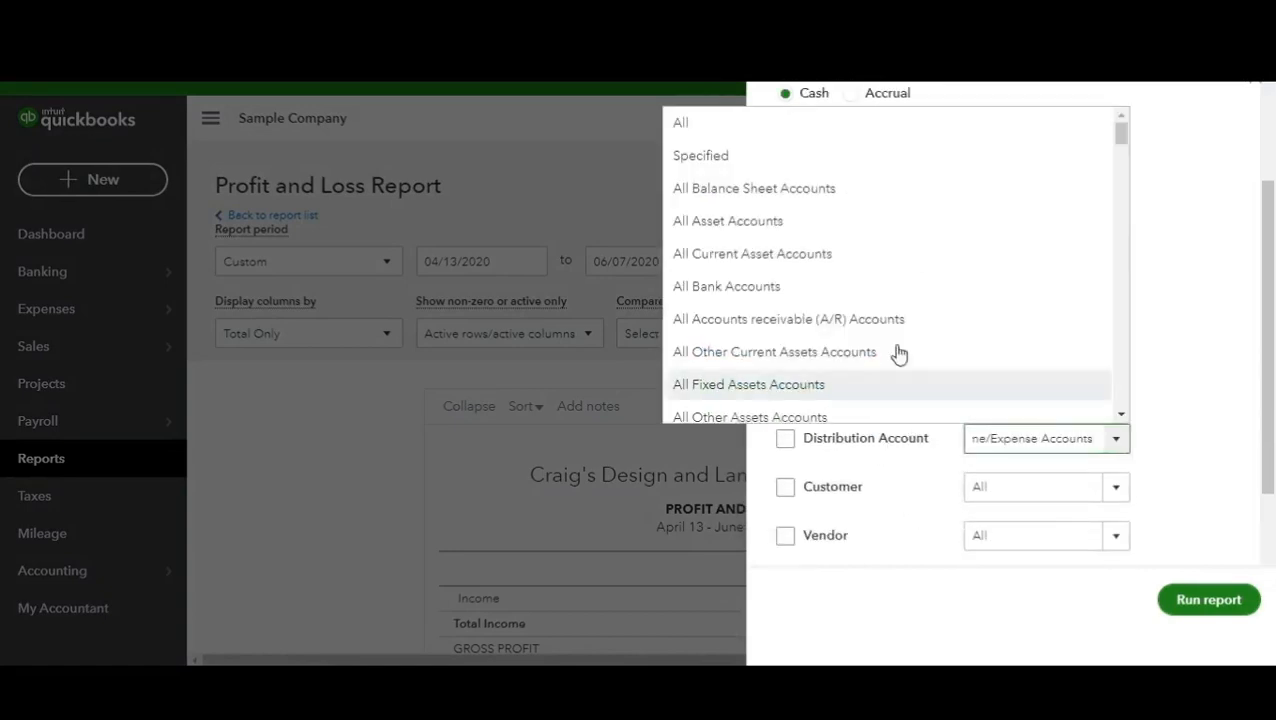
scroll(797, 232, down, 15)
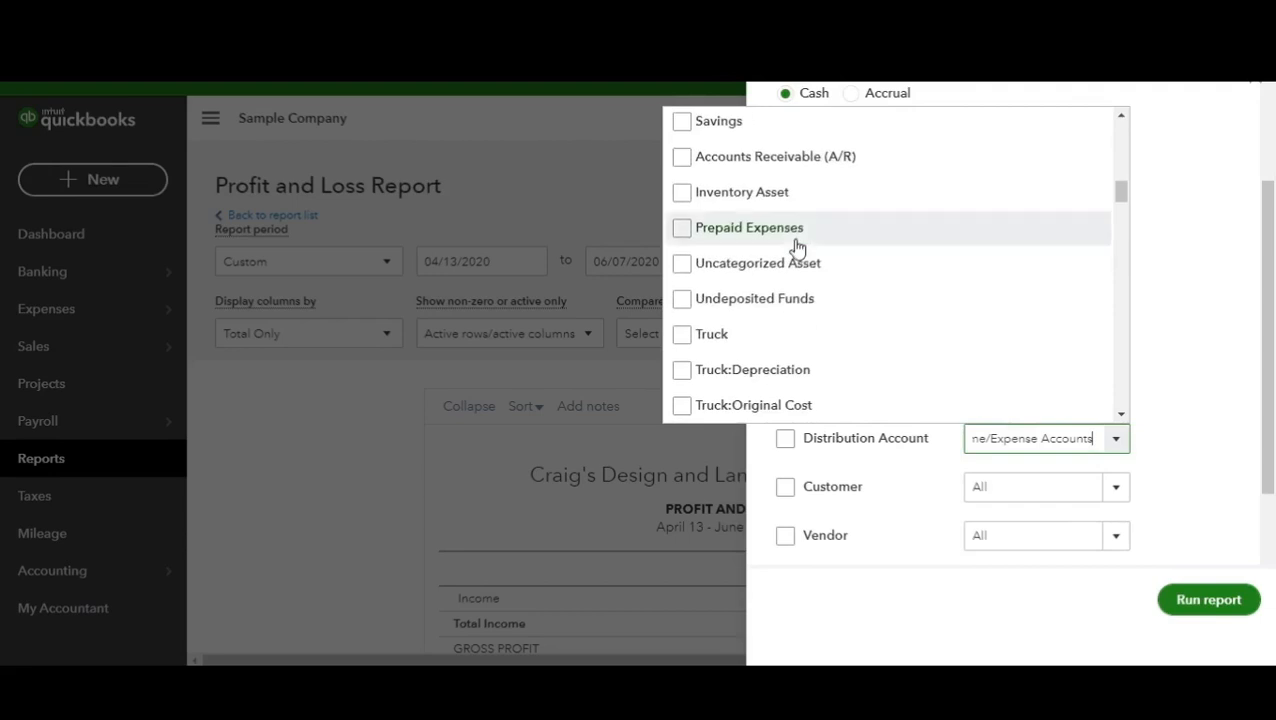
scroll(712, 336, down, 3)
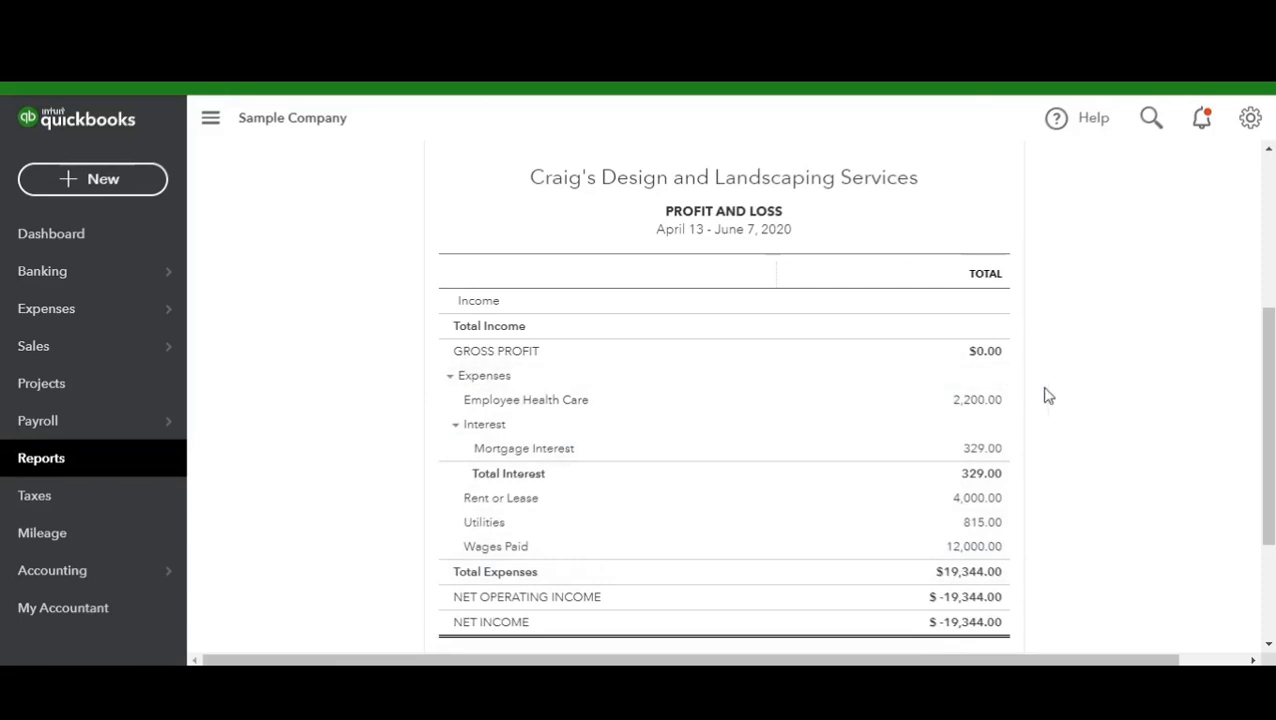
scroll(1040, 430, down, 3)
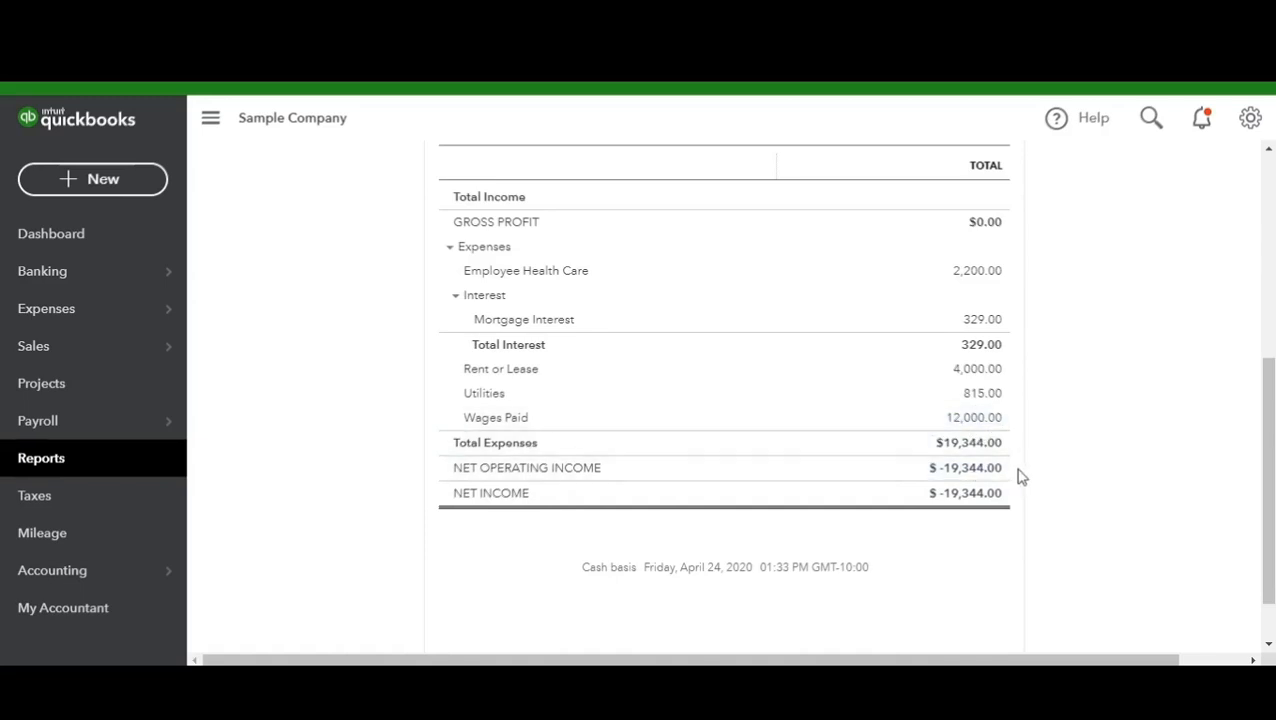
Add a % of Column comparison to the Profit and Loss report and run it again.
scroll(1020, 477, up, 4)
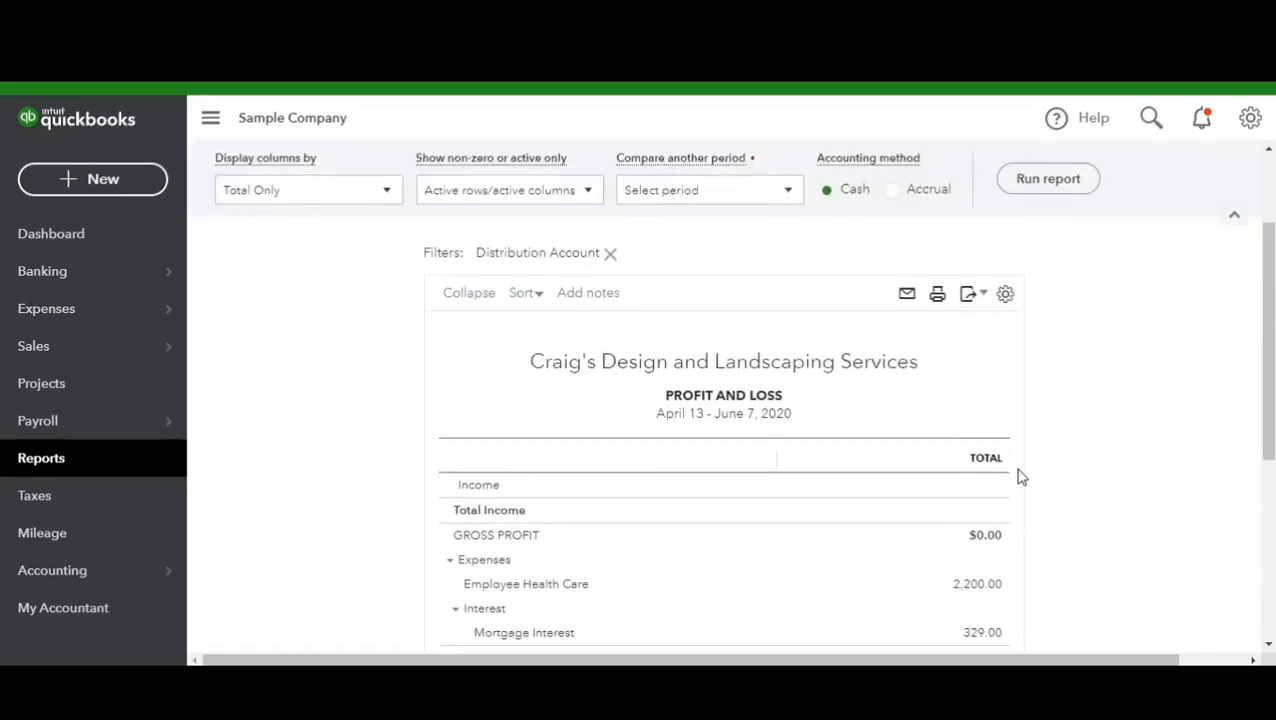
click(788, 288)
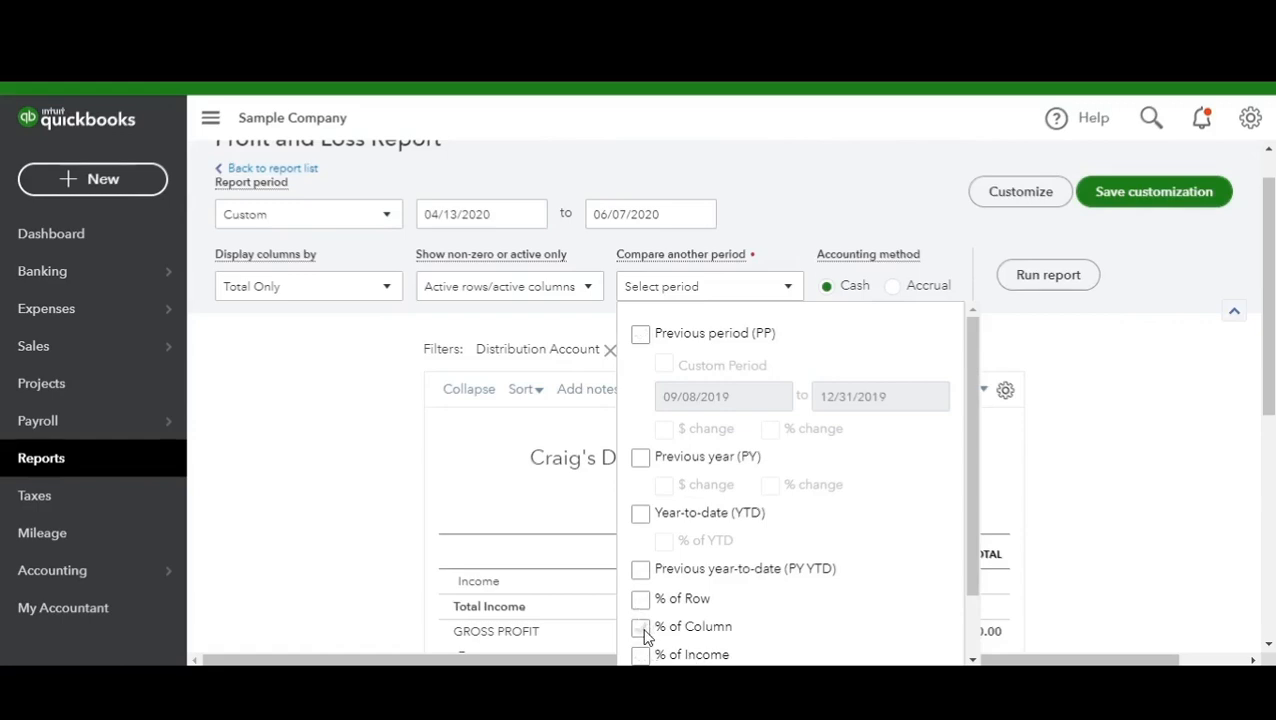
click(641, 628)
click(1060, 277)
scroll(1060, 286, down, 2)
scroll(1051, 296, up, 2)
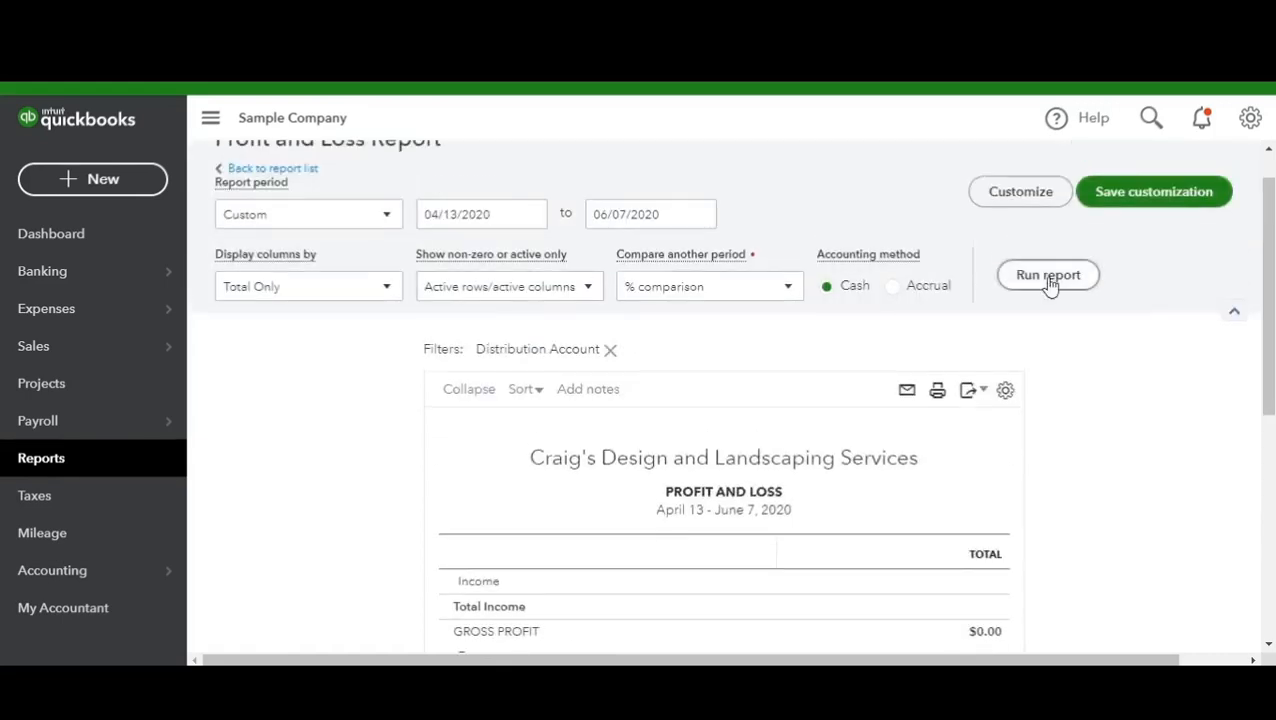
click(1045, 277)
scroll(1020, 430, down, 2)
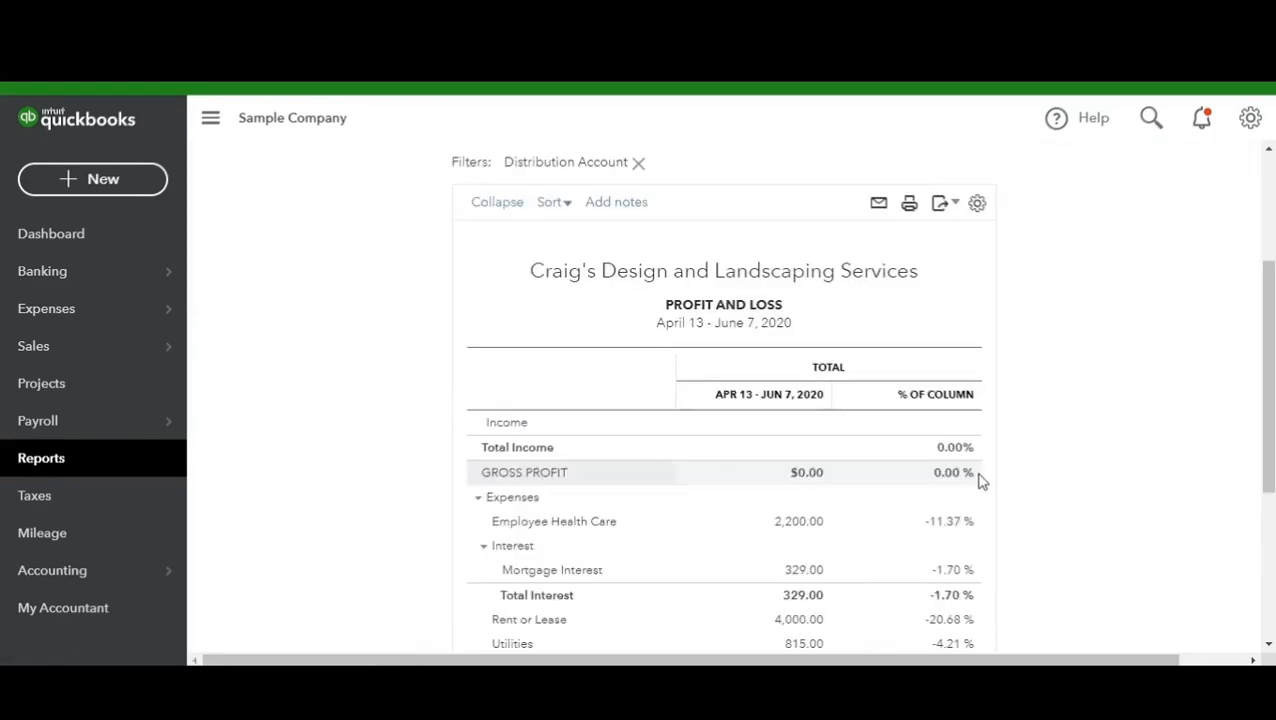
scroll(980, 480, down, 2)
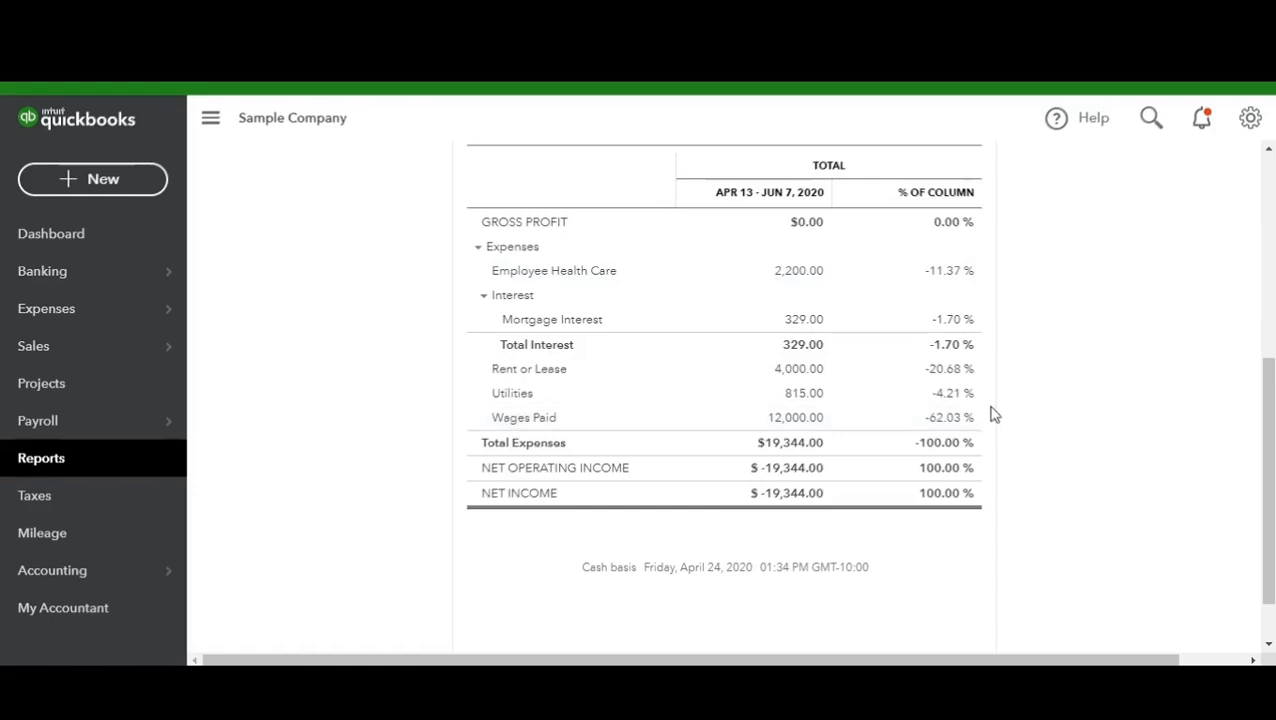
Save the report customization under the name PPP Proceeds Use Summary.
scroll(991, 412, up, 5)
scroll(991, 412, up, 2)
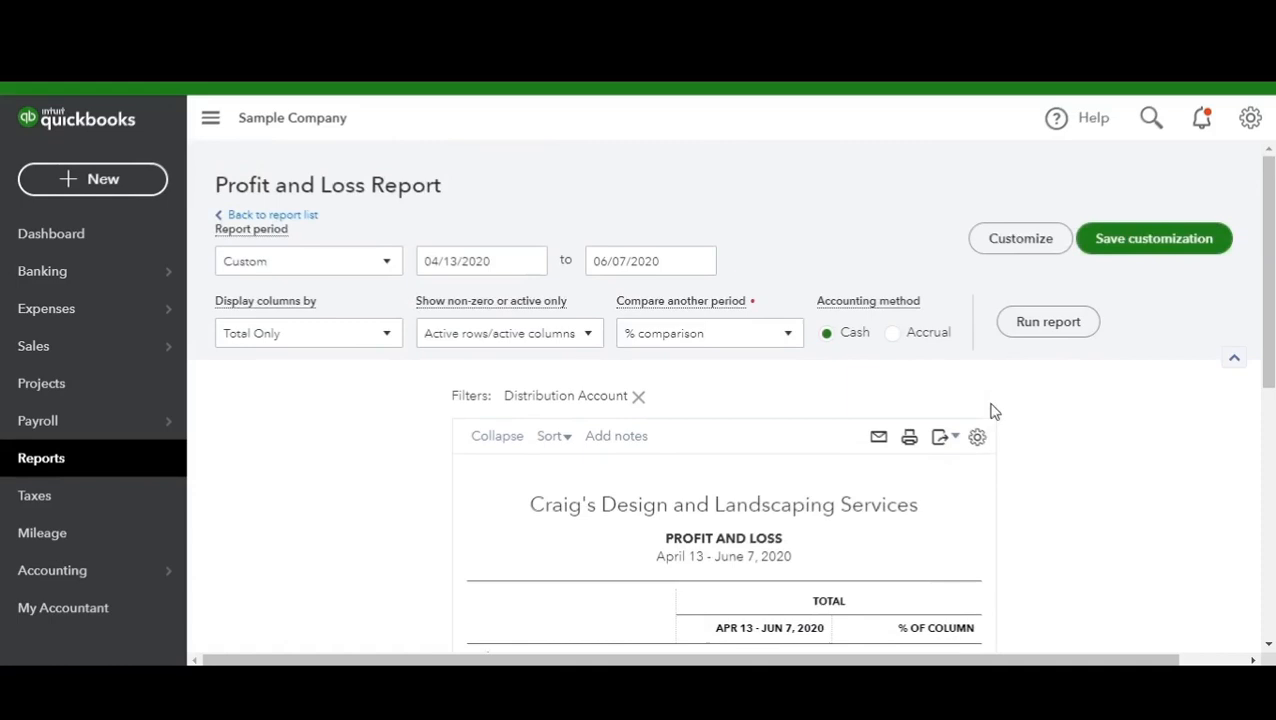
click(1153, 244)
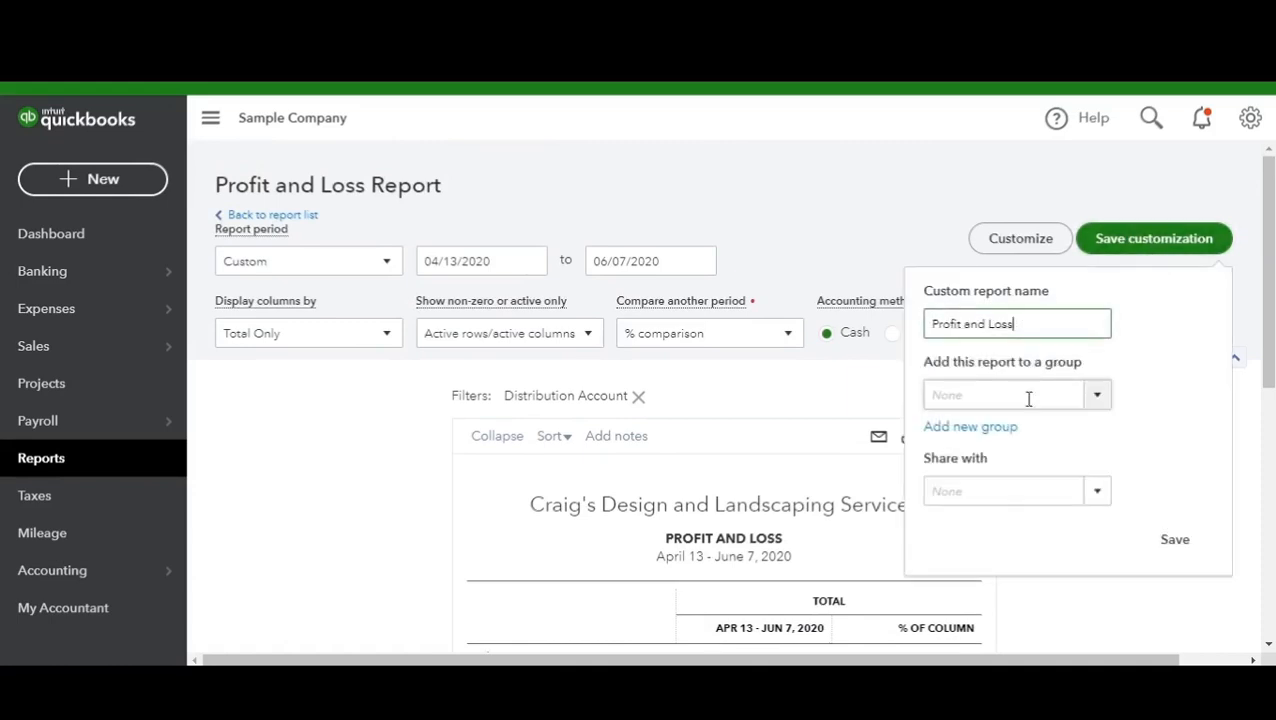
drag(1030, 323, 926, 323)
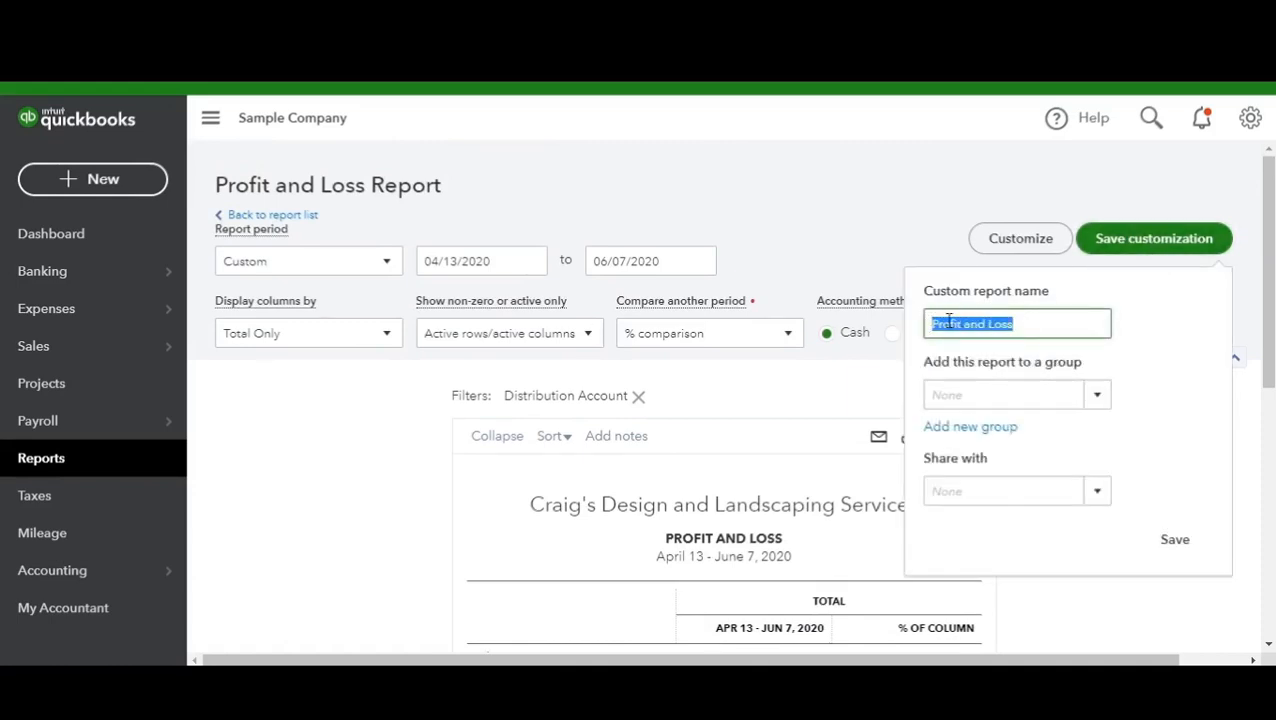
text(PFE)
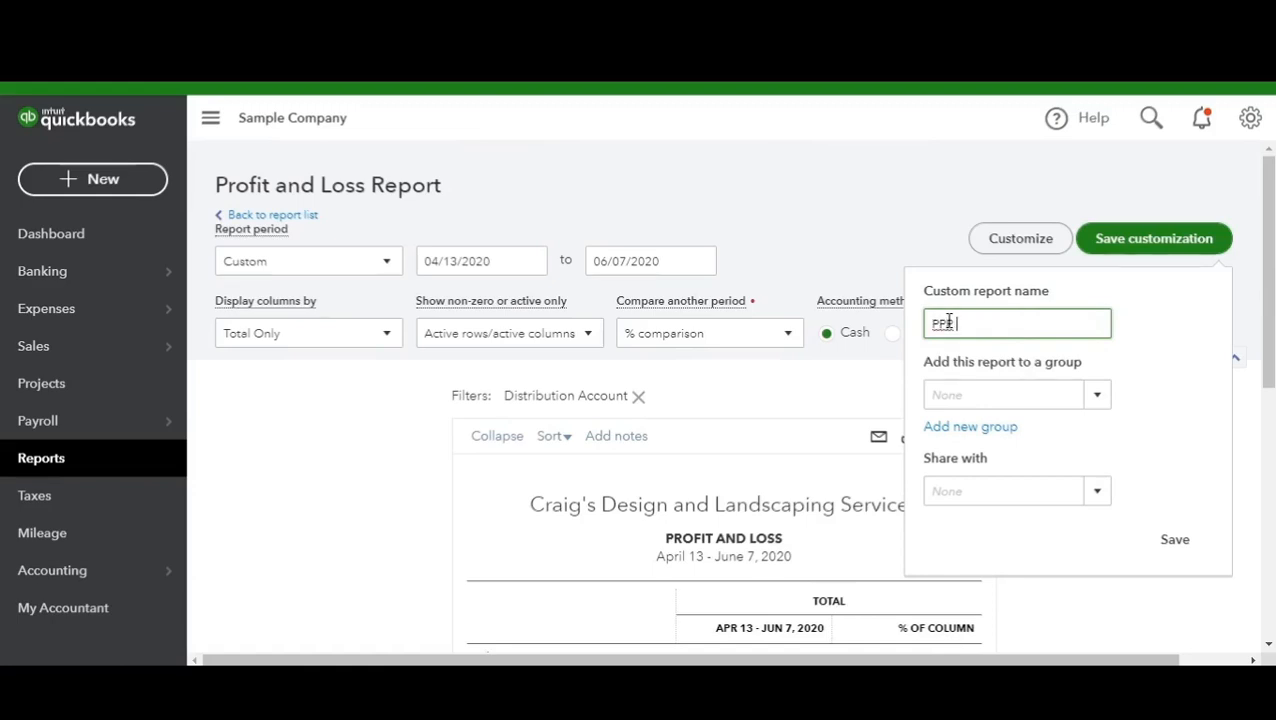
text( Proceeds Use Summary)
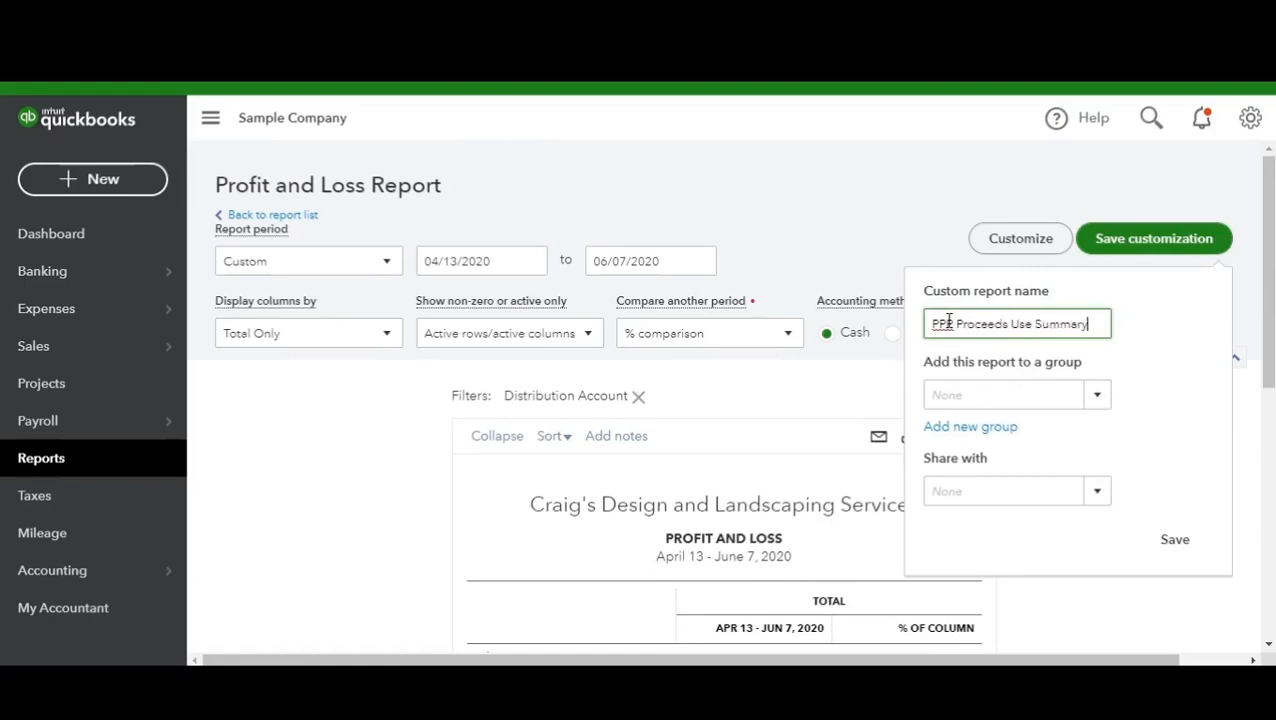
click(950, 323)
key(BackSpace)
text(P)
click(1176, 540)
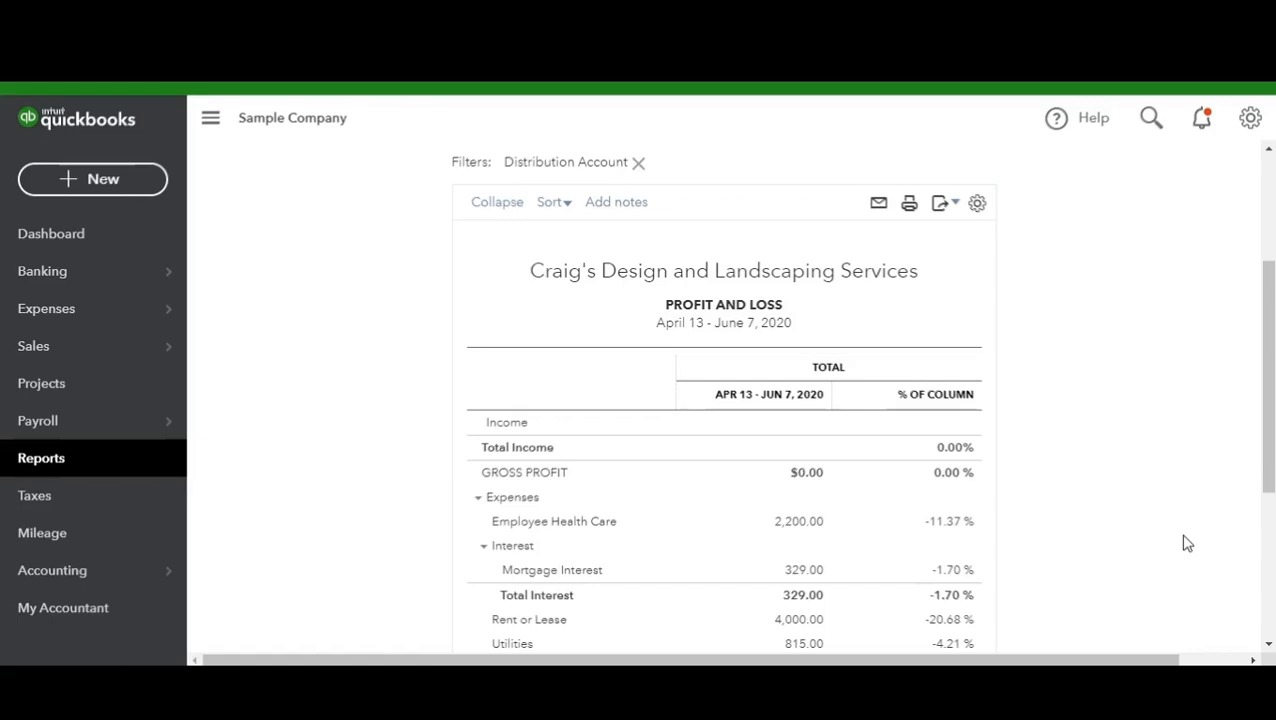
Open the saved PPP Proceeds Use Summary report from the custom reports list.
click(91, 459)
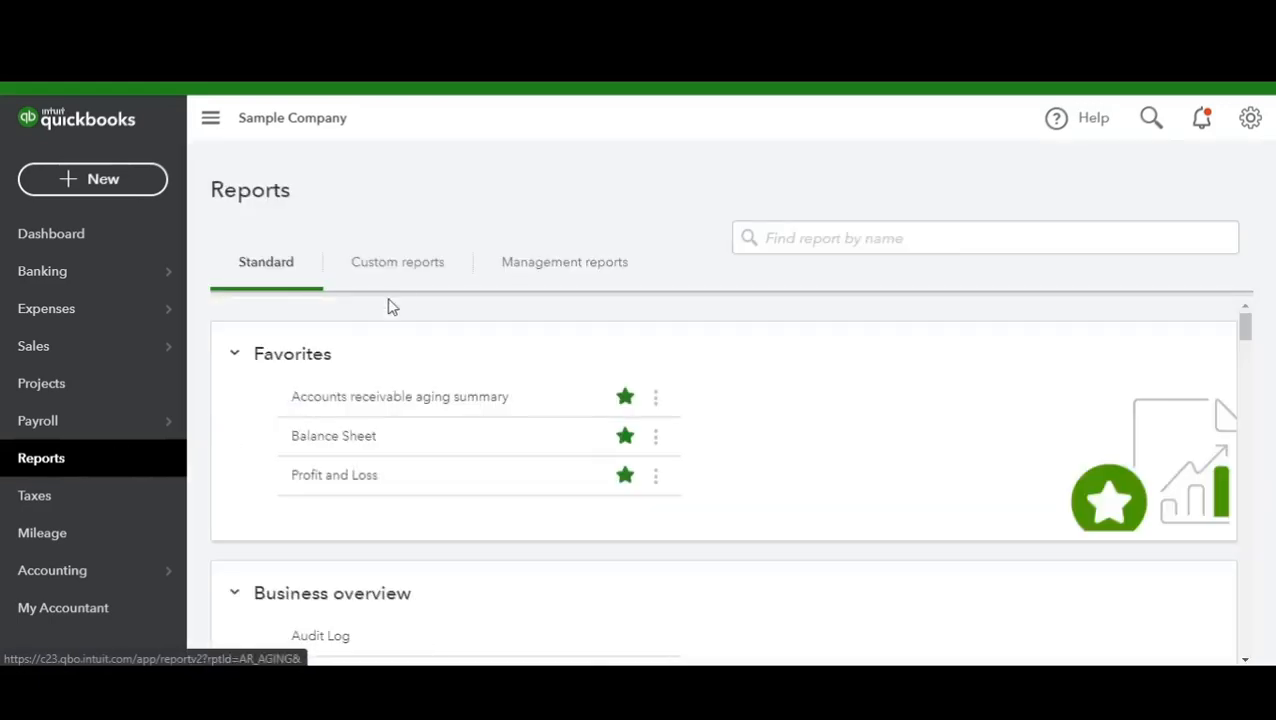
click(399, 267)
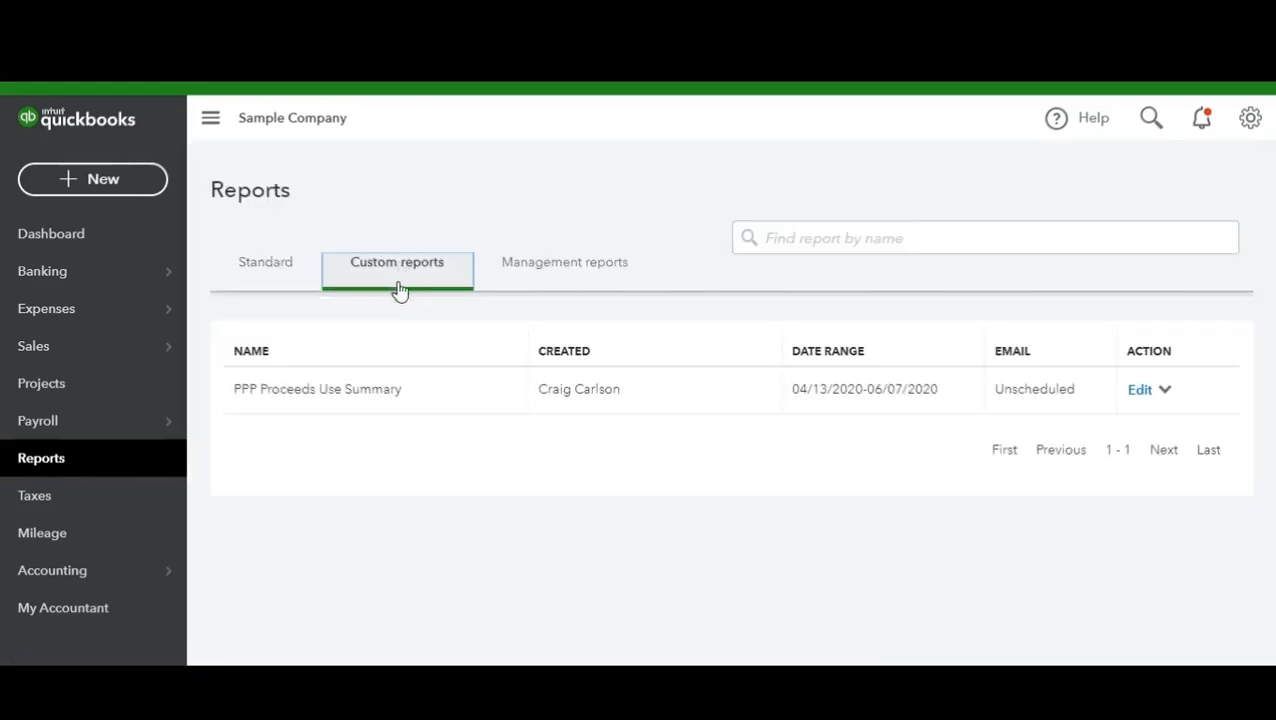
click(322, 391)
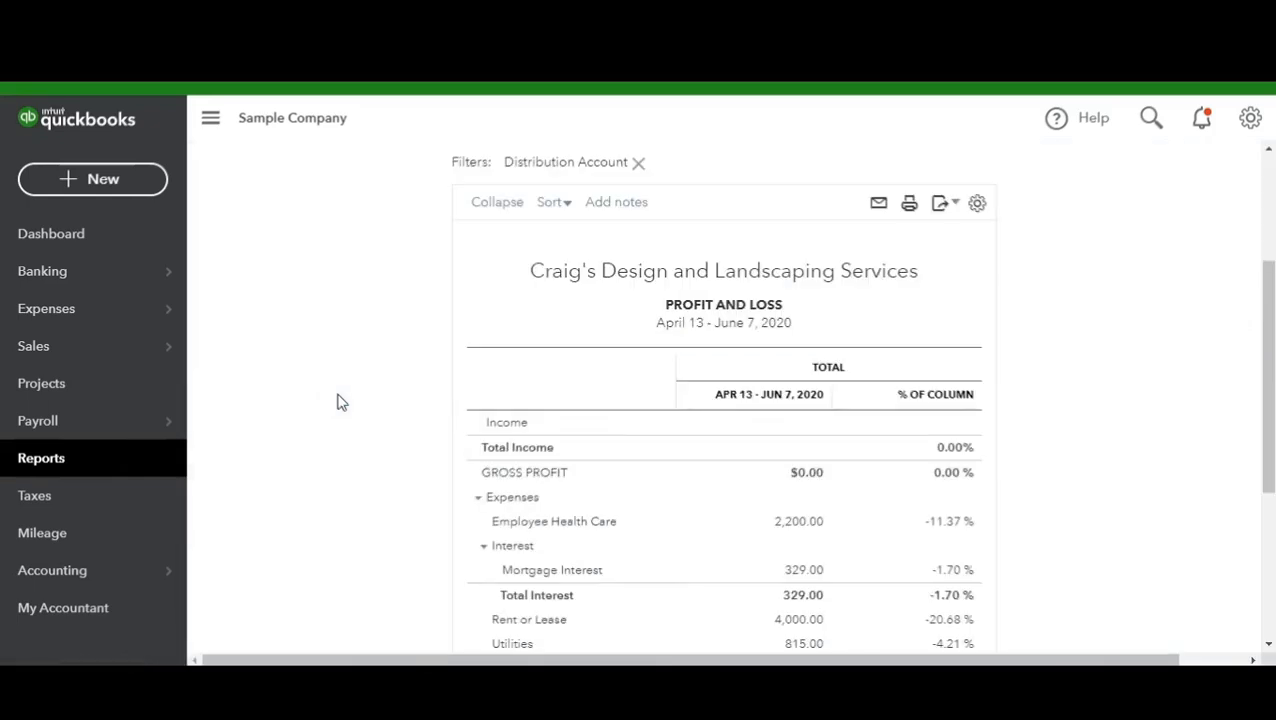
Drill into the Total Expenses amount for April 13 to June 7, 2020 and check the listed transactions' memos and accounts.
scroll(1108, 434, down, 1)
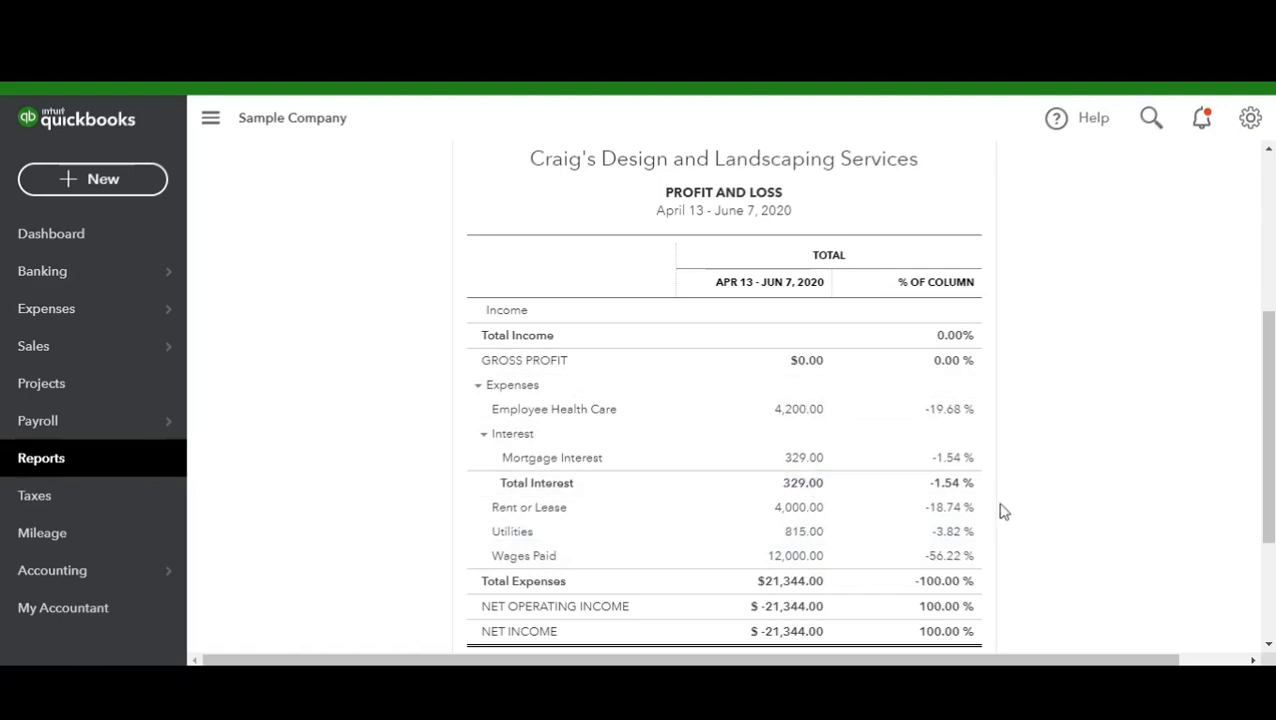
click(795, 581)
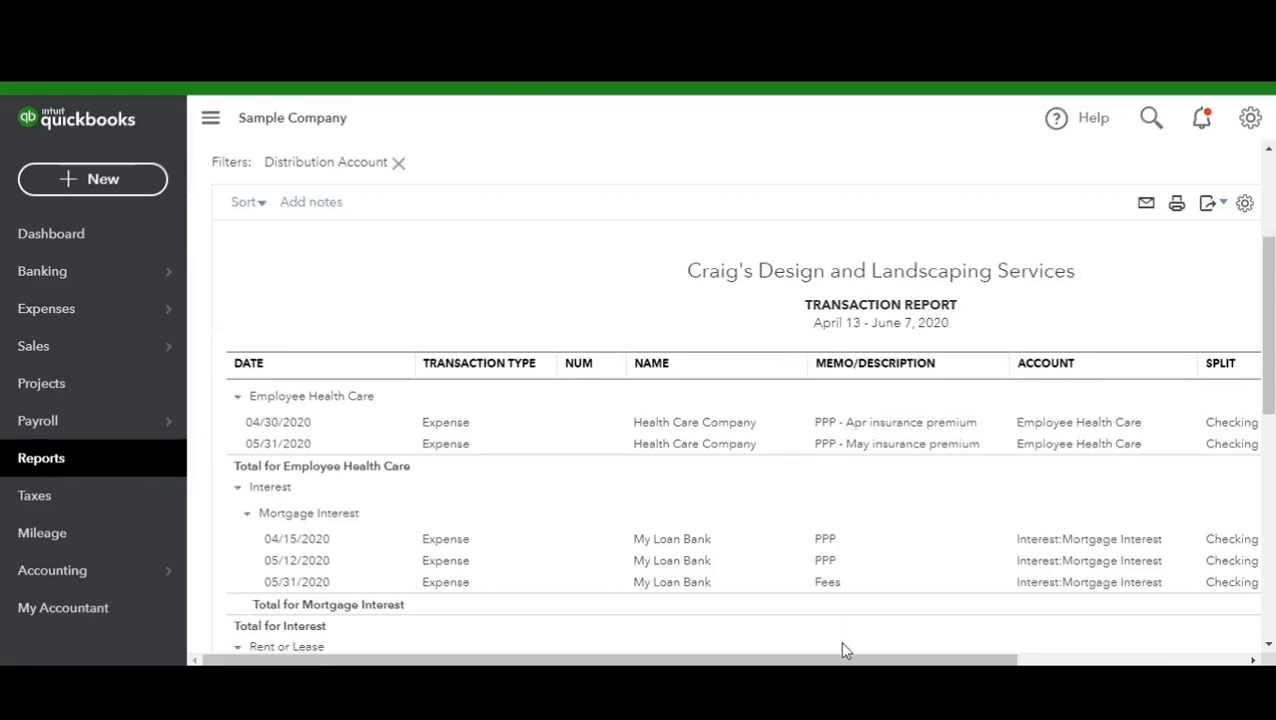
scroll(803, 583, down, 3)
scroll(858, 570, down, 1)
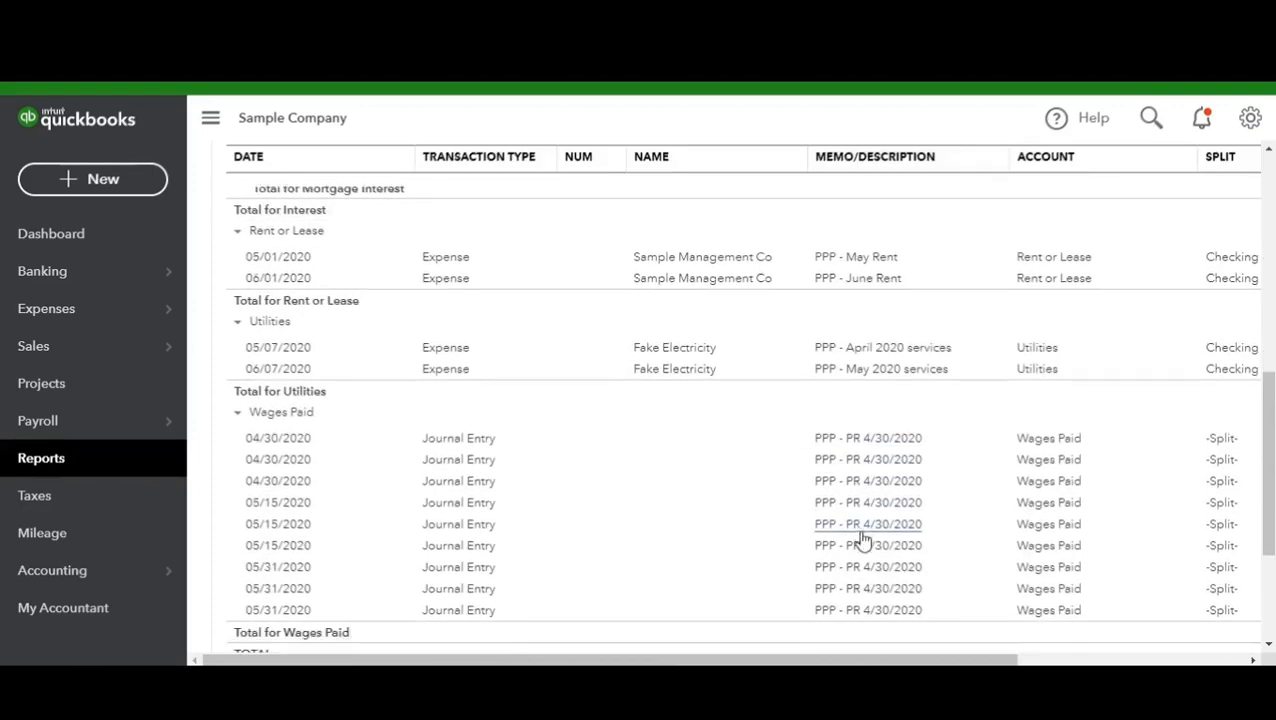
scroll(863, 520, up, 1)
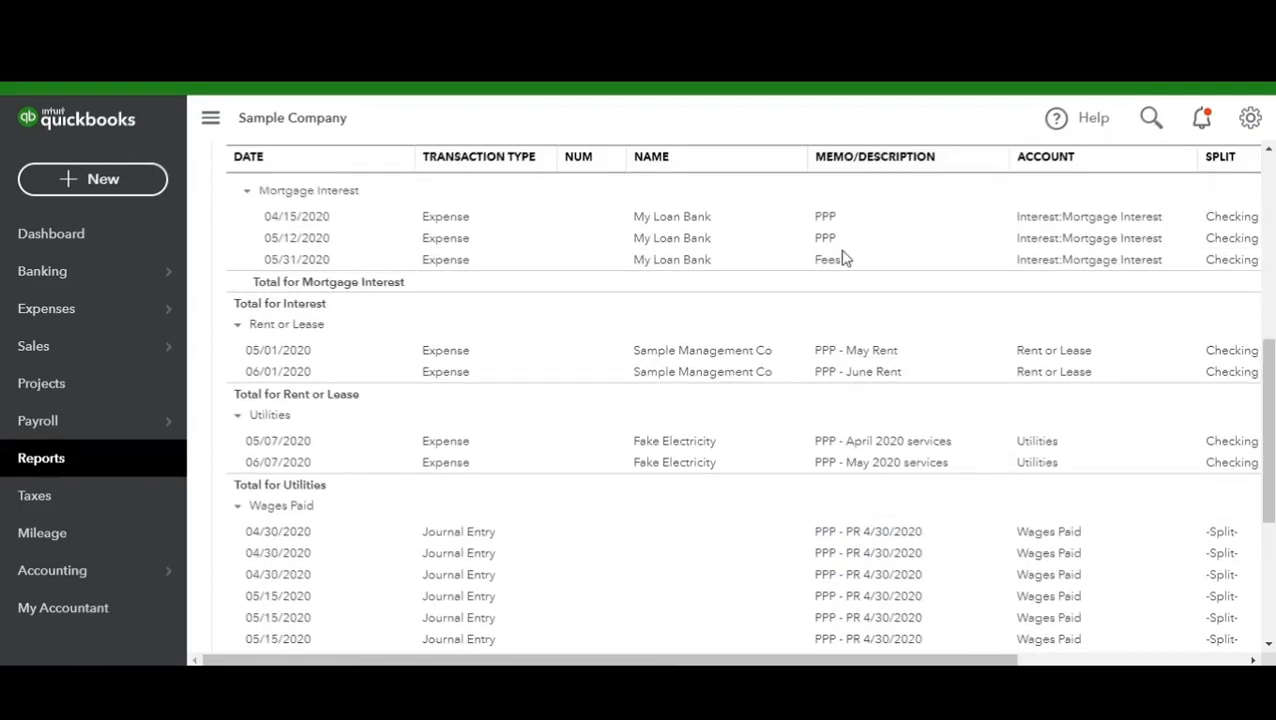
scroll(818, 390, down, 2)
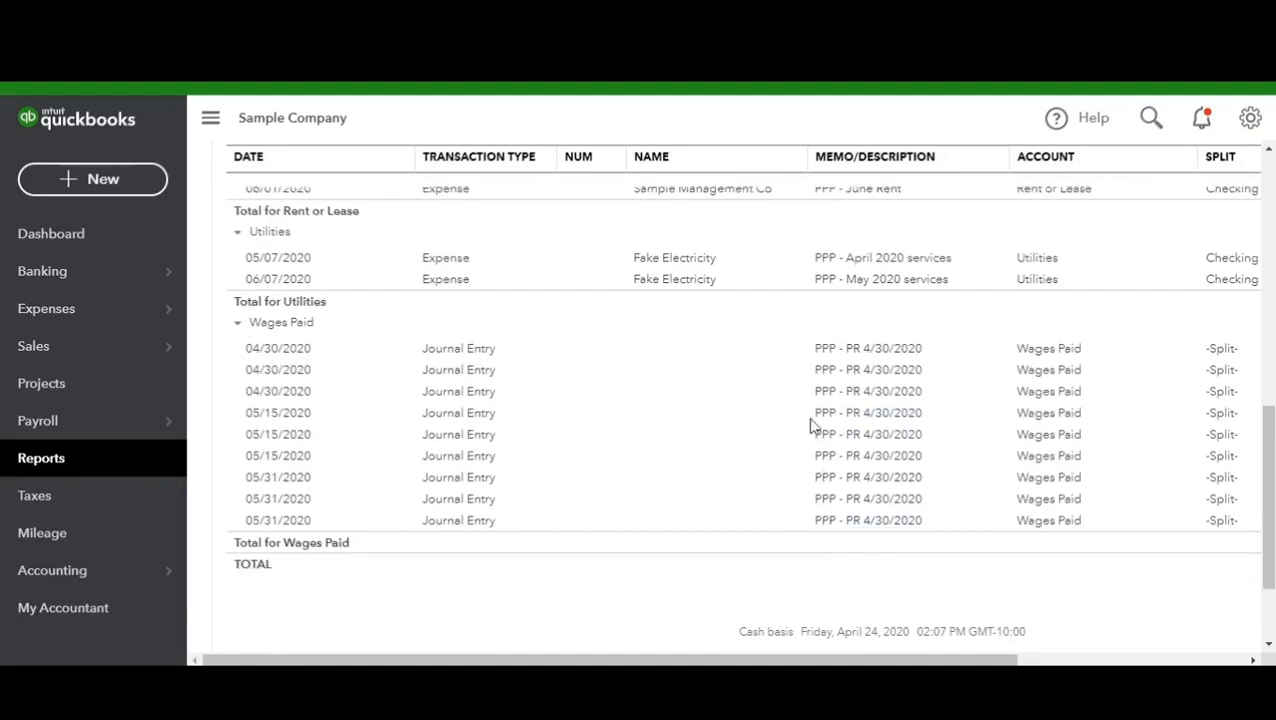
scroll(808, 427, up, 3)
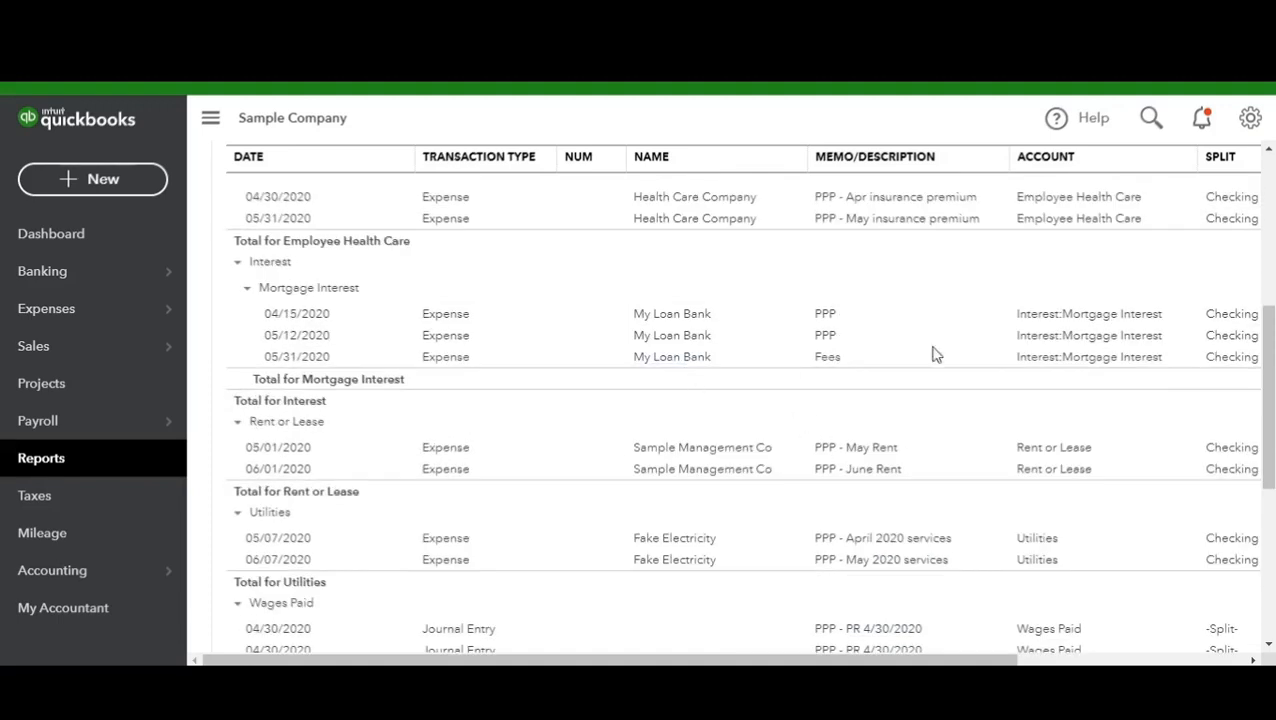
Change the category of the 05/31/2020 My Loan Bank fees expense to Bank Charges, save it and approve modifying the reconciled transaction.
click(824, 361)
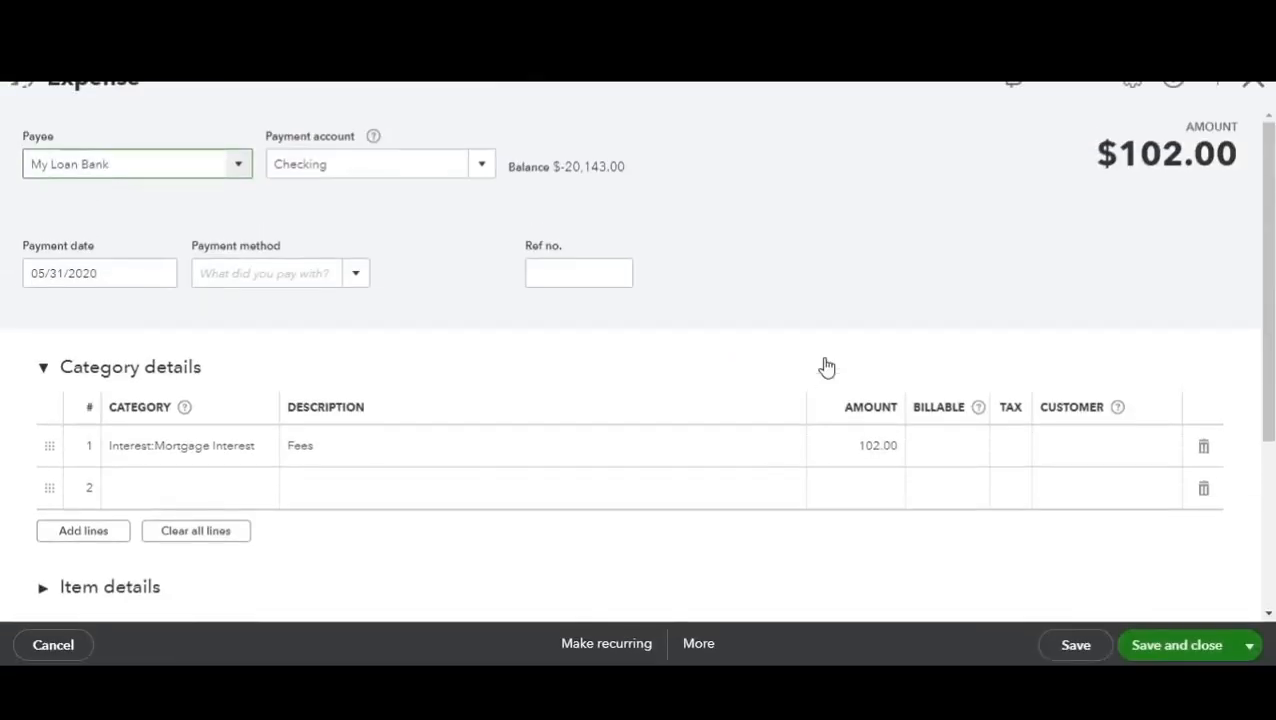
click(158, 455)
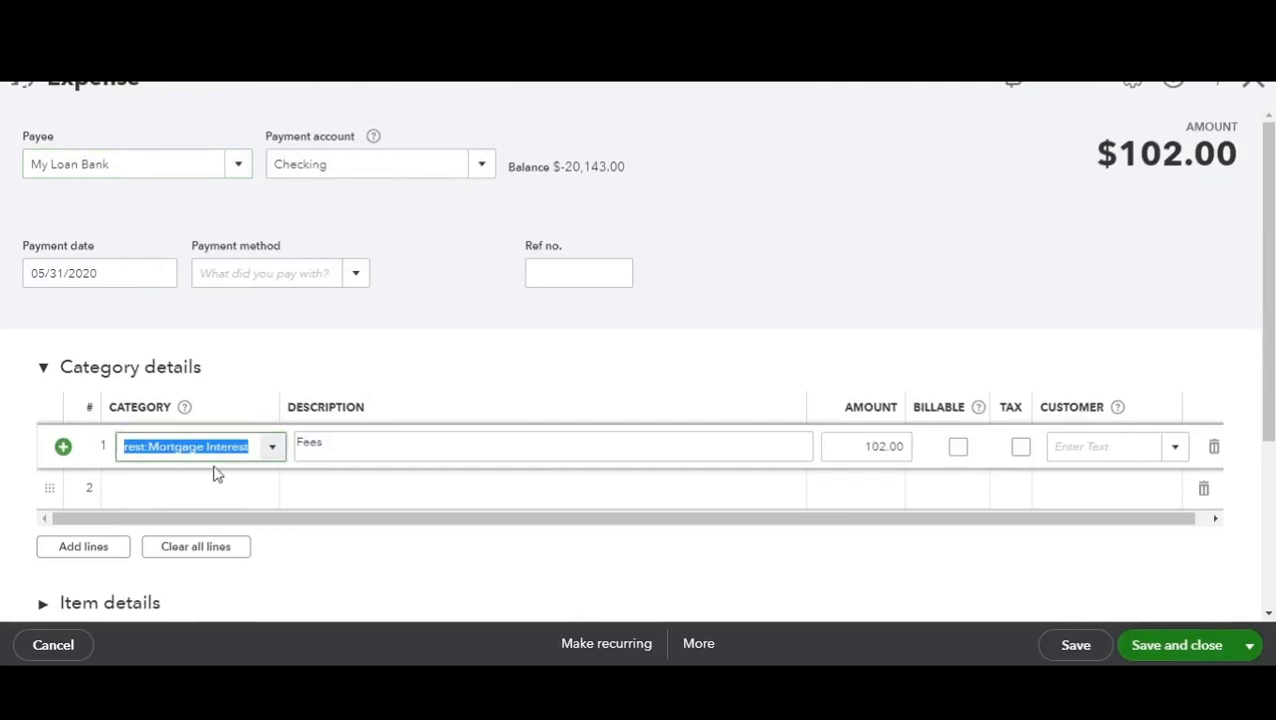
text(Bank Charges)
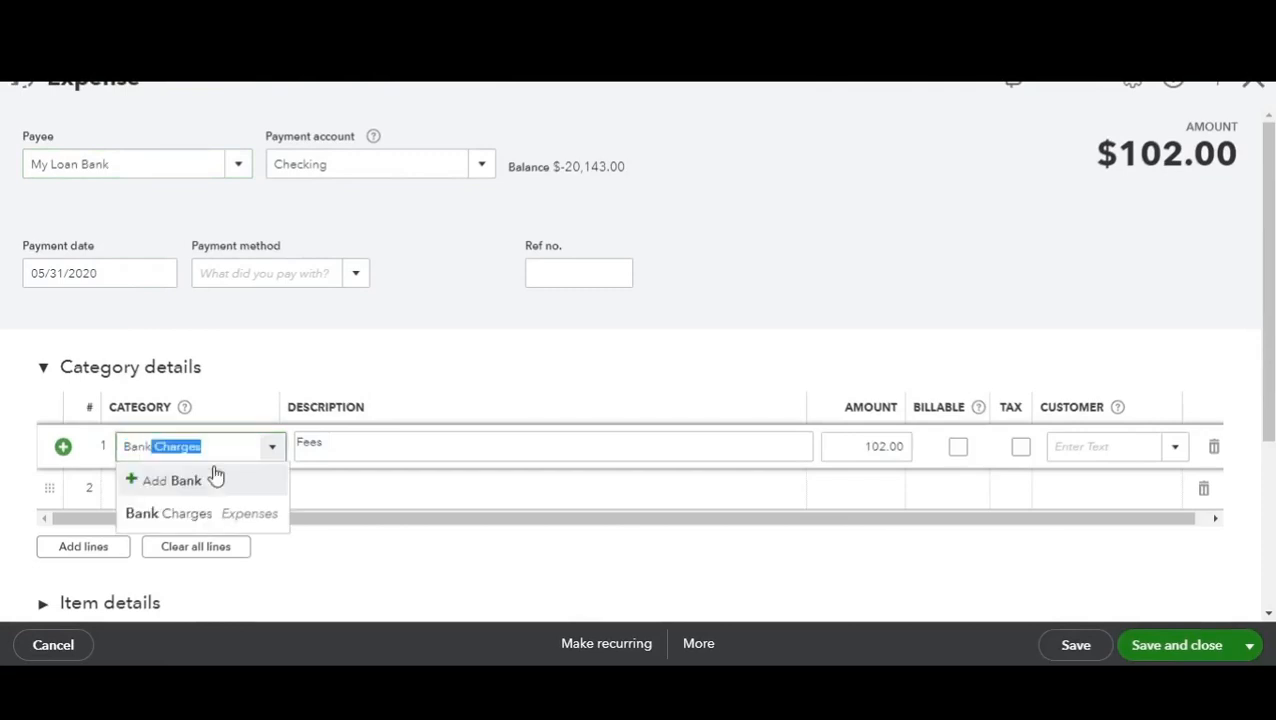
key(Tab)
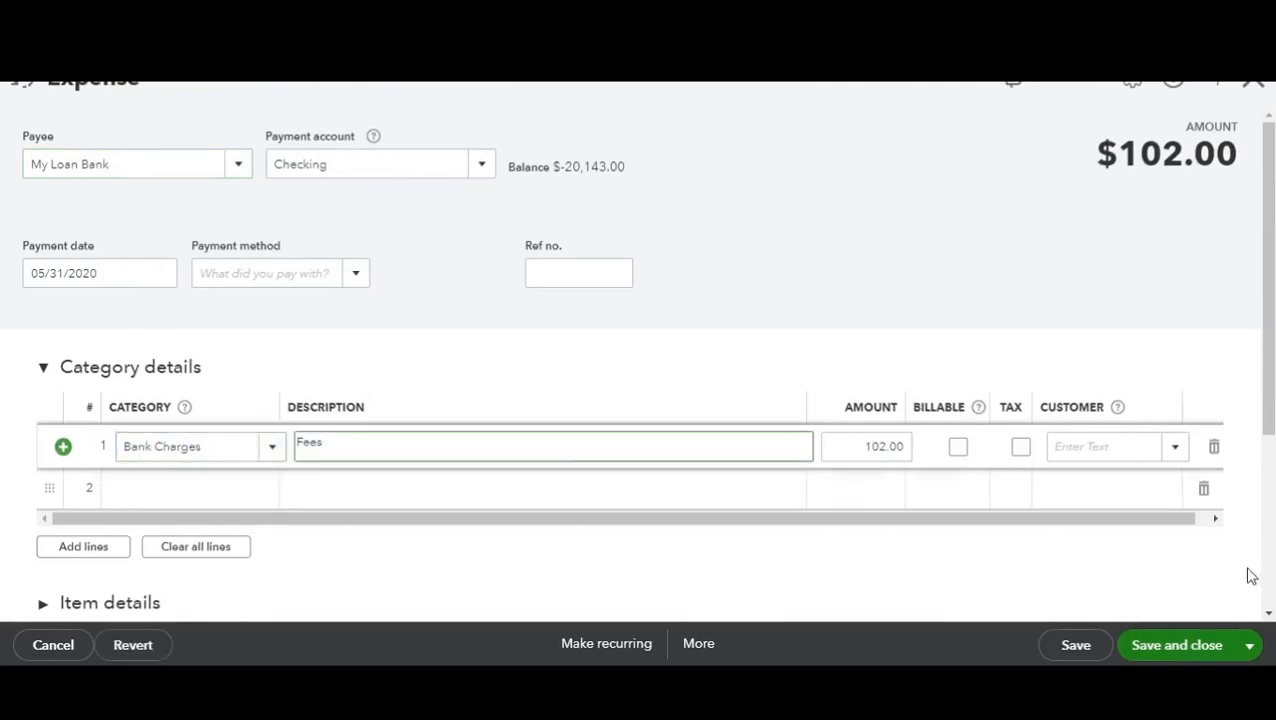
click(1188, 648)
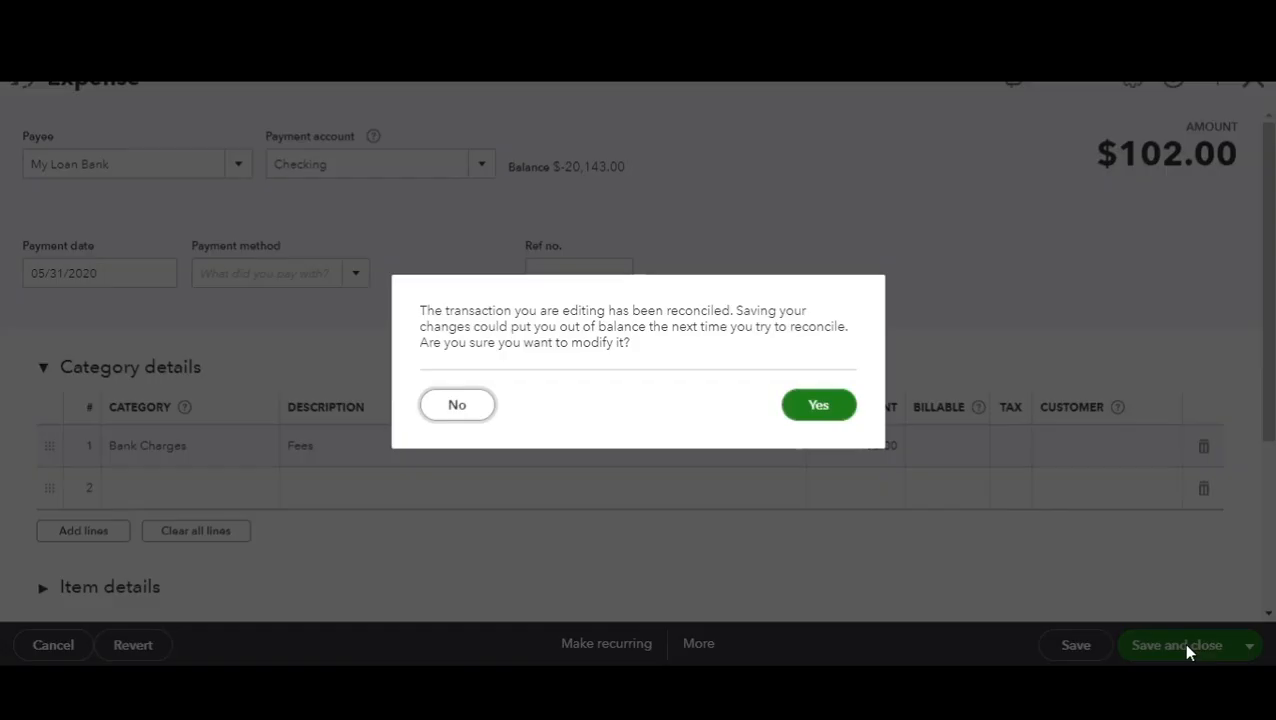
click(790, 404)
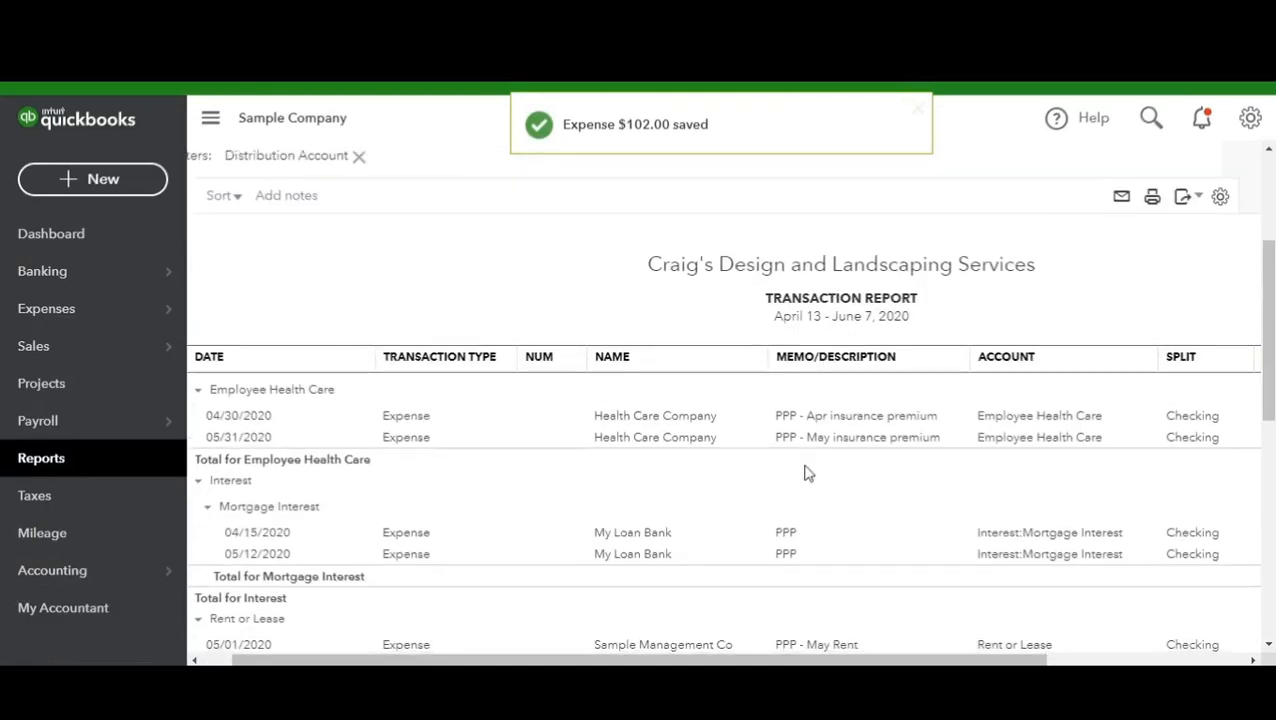
scroll(877, 550, down, 3)
scroll(880, 550, down, 3)
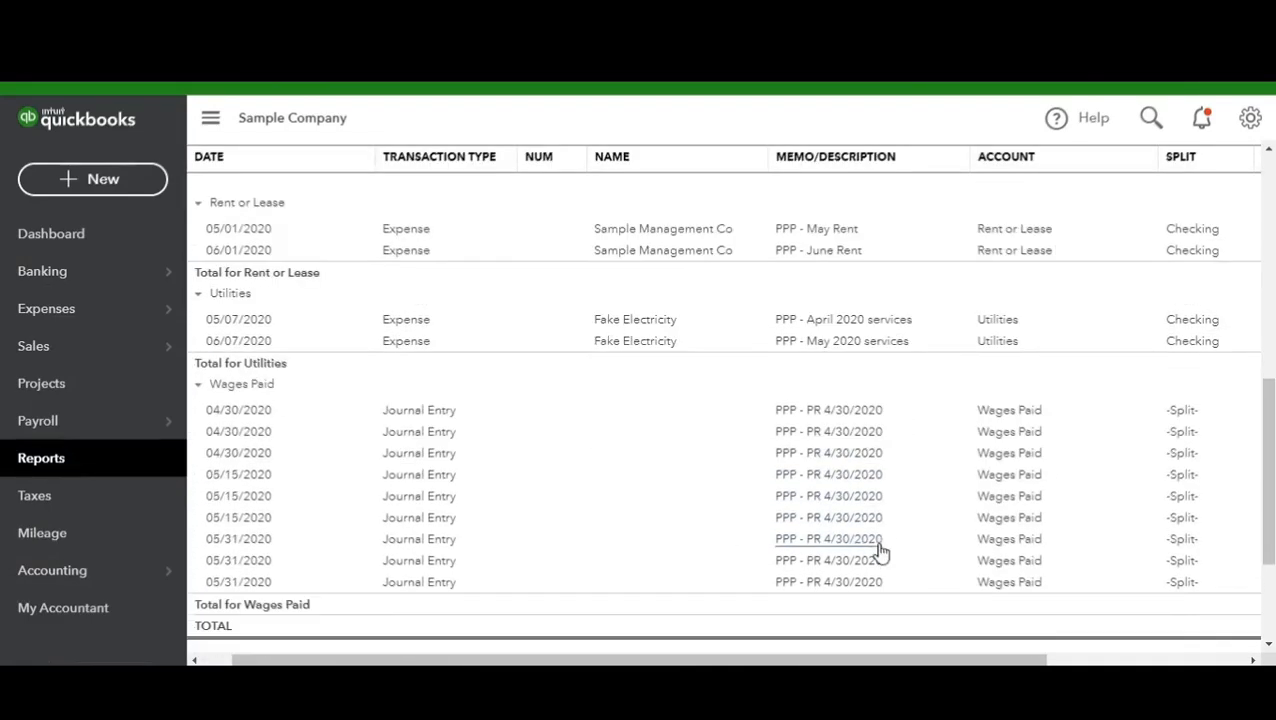
scroll(880, 550, up, 3)
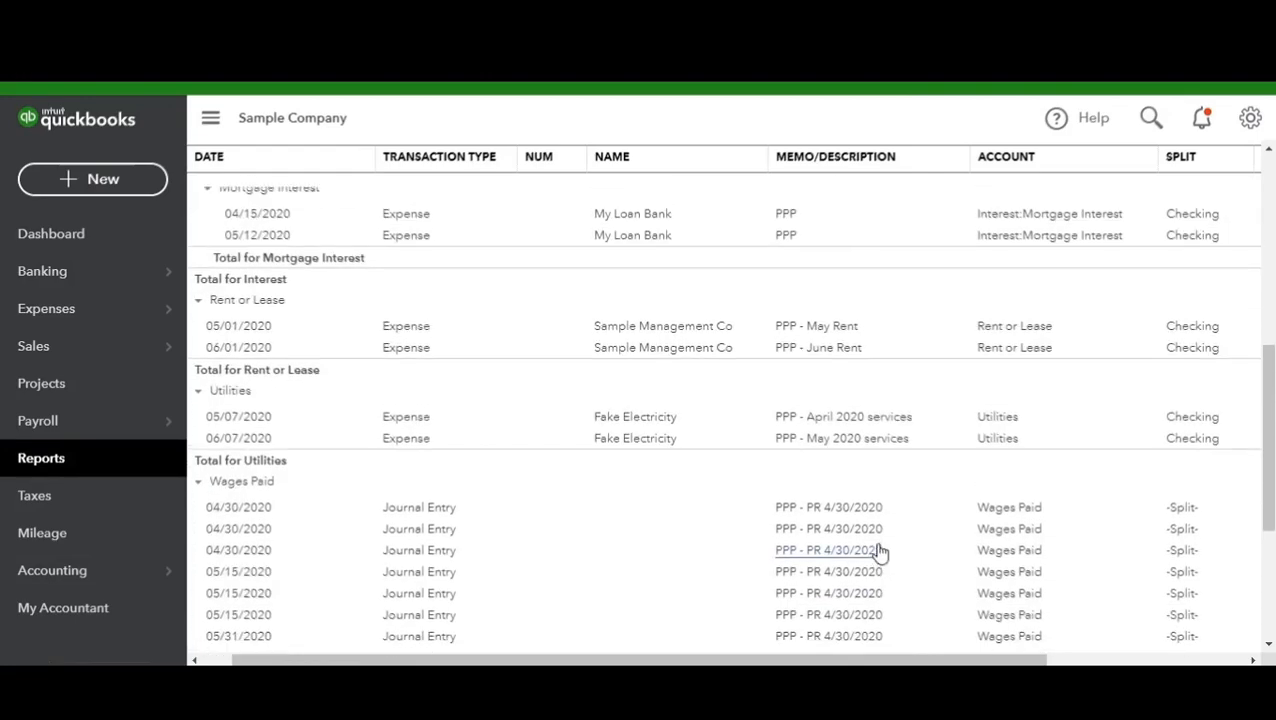
scroll(877, 550, up, 1)
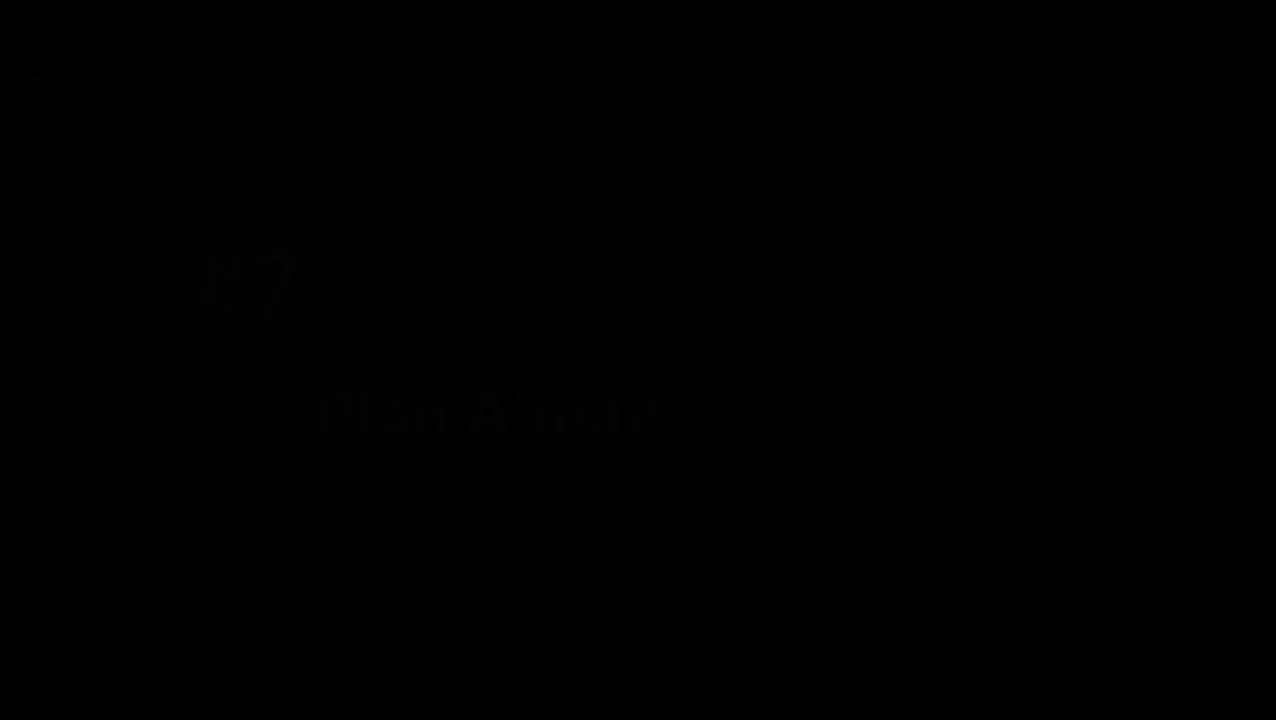